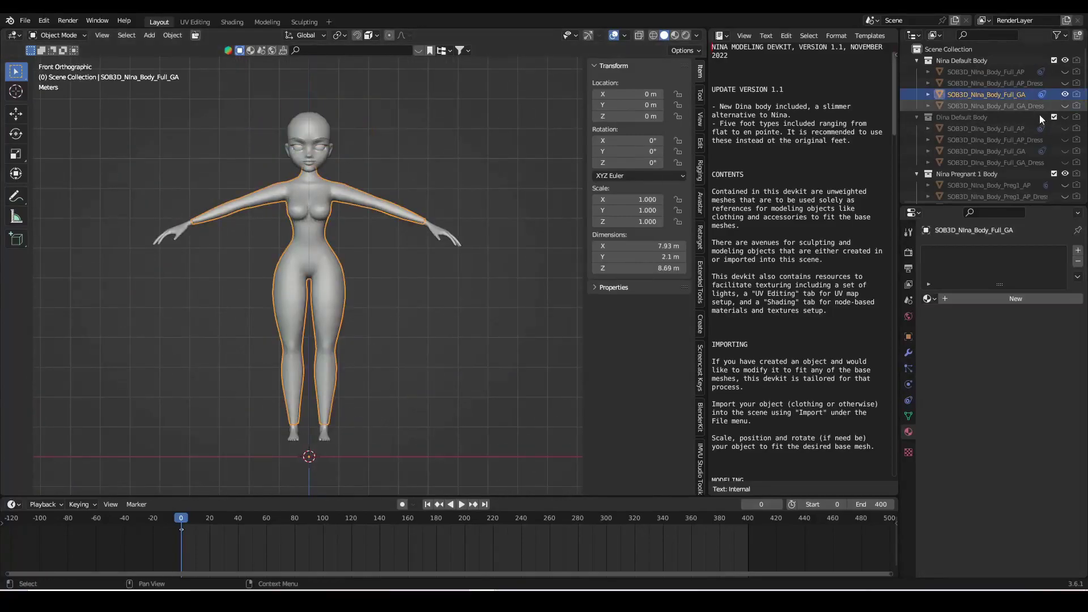
# - Show the Dina Default Body collection and give the body Collision physics
pyautogui.click(1055, 118)
pyautogui.click(908, 385)
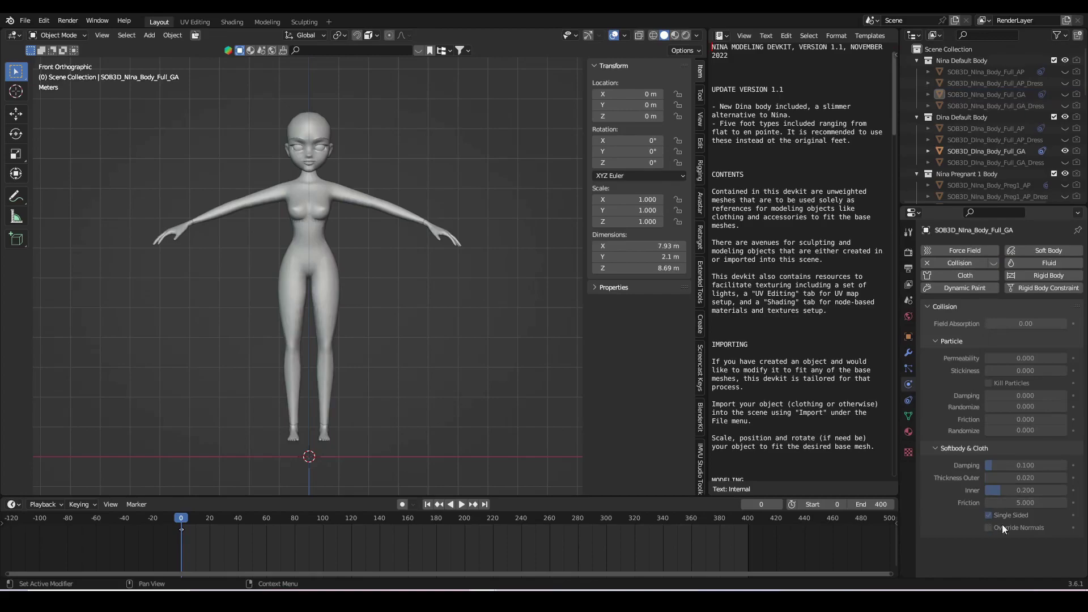
pyautogui.click(987, 150)
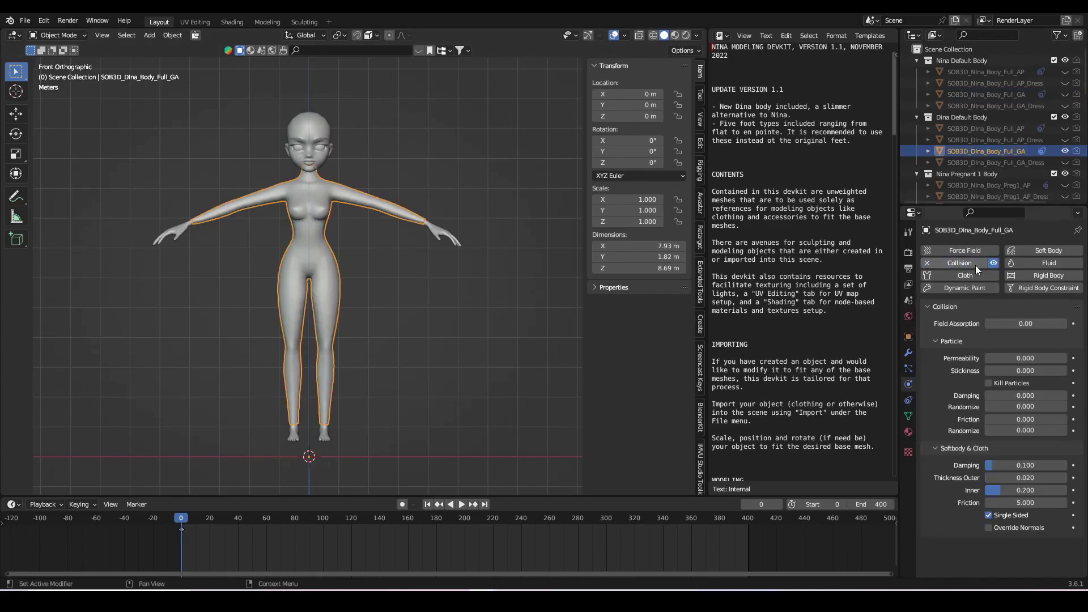
pyautogui.scroll(-2, 309, 255)
# - Add a plane, stand it upright with a 90° X rotation, and raise it to chest height
pyautogui.hotkey('shift', 'a')
pyautogui.click(442, 82)
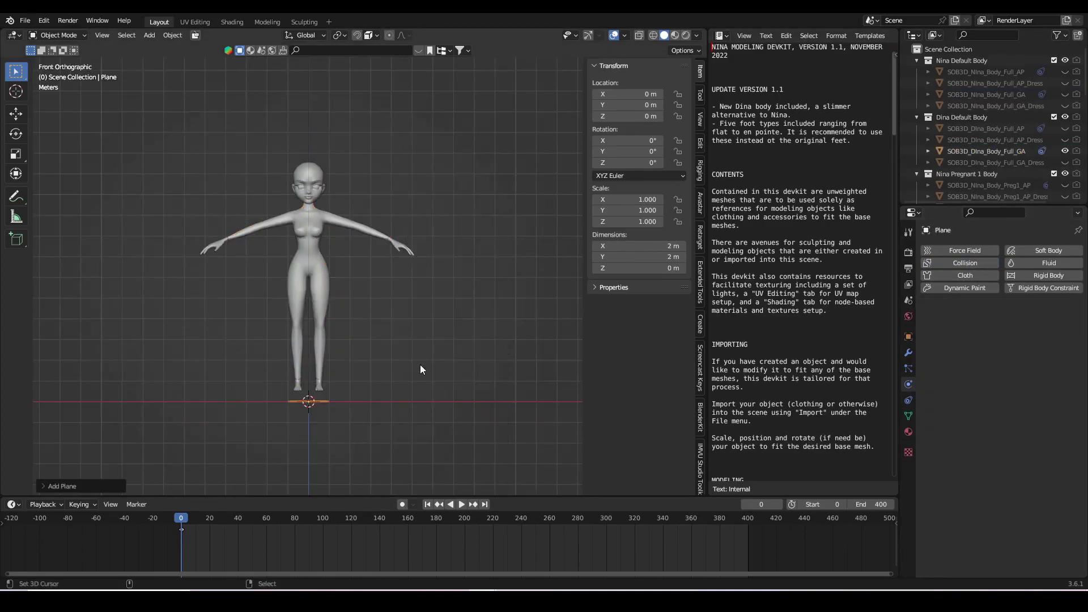
pyautogui.press('Tab')
pyautogui.press('Return')
pyautogui.press('KP_3')
pyautogui.press('g')
pyautogui.press('y')
pyautogui.press('Return')
pyautogui.press('KP_1')
pyautogui.press('g')
pyautogui.press('z')
pyautogui.press('Return')
# - Cut the plane down the centre and delete its left half
pyautogui.press('KP_3')
pyautogui.press('KP_1')
pyautogui.scroll(3, 412, 345)
pyautogui.scroll(1, 348, 214)
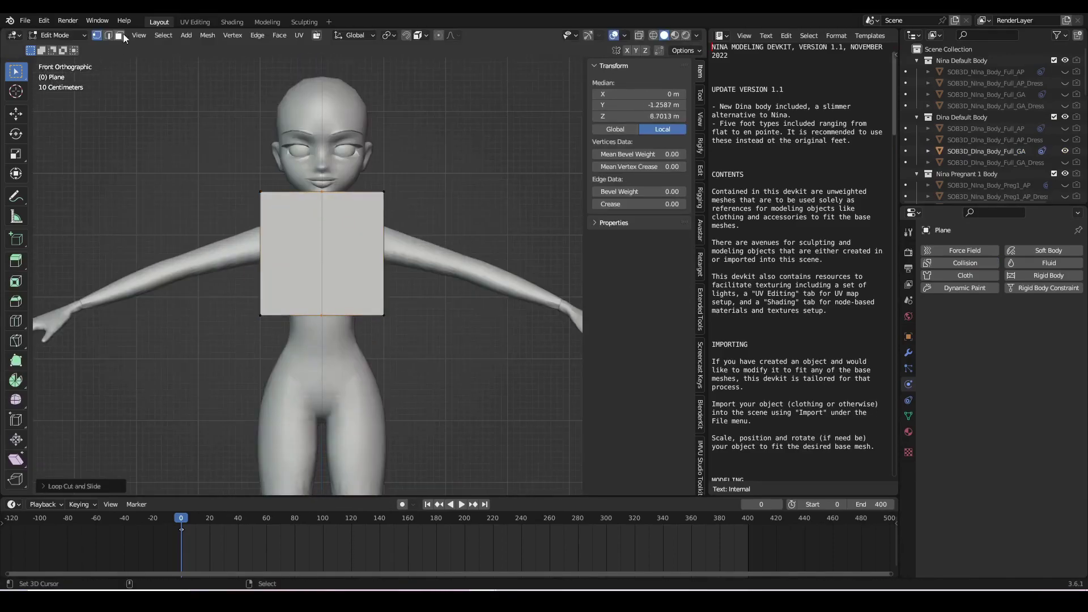
pyautogui.press('x')
pyautogui.click(370, 277)
pyautogui.press('Tab')
# - Give the plane a new Dress material with a yellow viewport colour
pyautogui.click(909, 431)
pyautogui.click(980, 299)
pyautogui.click(980, 300)
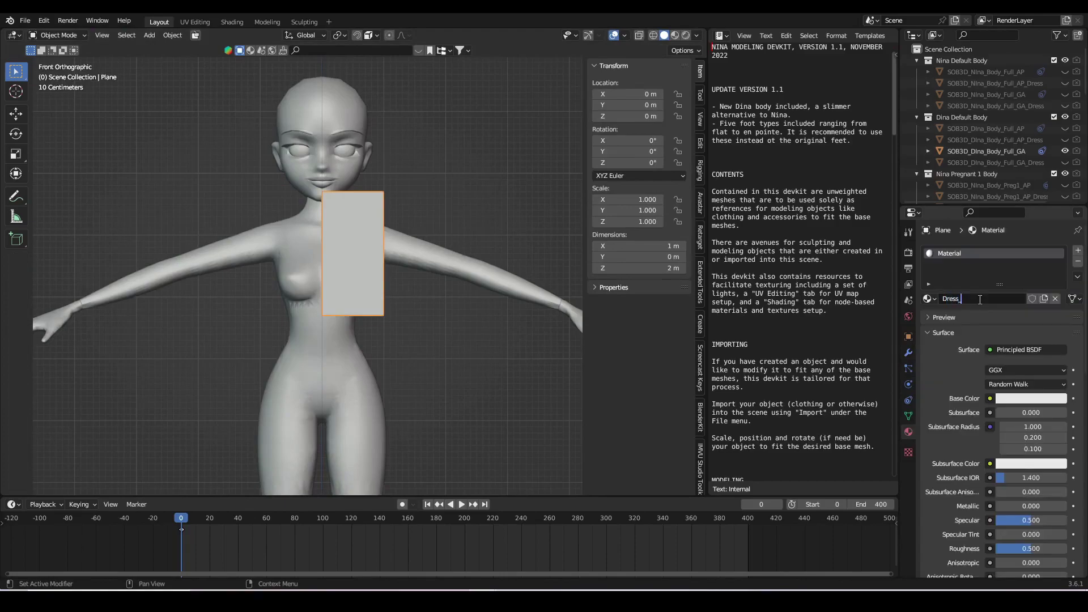
pyautogui.scroll(-10, 948, 302)
pyautogui.click(1004, 470)
pyautogui.click(1030, 469)
pyautogui.click(987, 358)
pyautogui.scroll(2, 295, 256)
pyautogui.scroll(1, 295, 256)
# - Add a Mirror modifier to the half plane with clipping enabled
pyautogui.click(908, 352)
pyautogui.click(1001, 251)
pyautogui.click(853, 381)
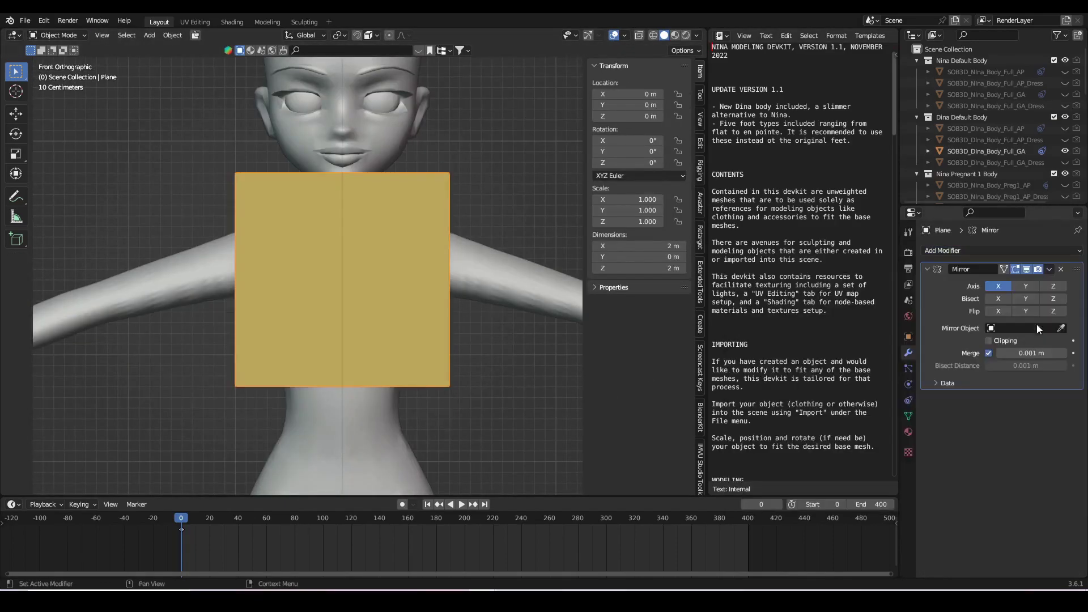
# - Lower the V neckline and add a vertical loop cut
pyautogui.press('Tab')
pyautogui.scroll(-2, 340, 255)
pyautogui.scroll(2, 340, 255)
pyautogui.press('g')
pyautogui.hotkey('ctrl', 'r')
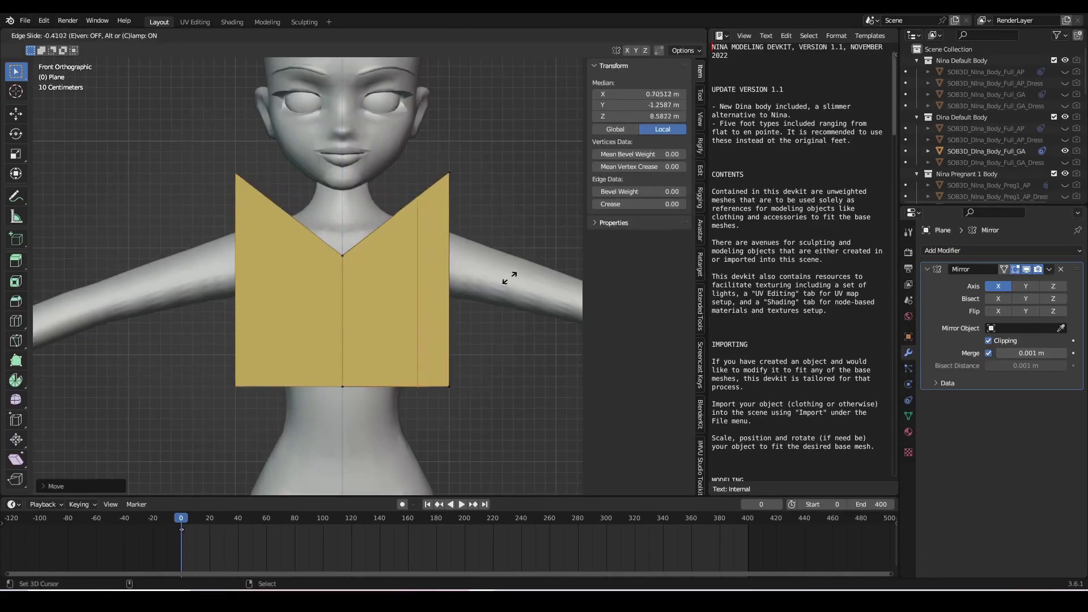
pyautogui.click(448, 242)
pyautogui.scroll(1, 384, 242)
pyautogui.hotkey('ctrl', 'r')
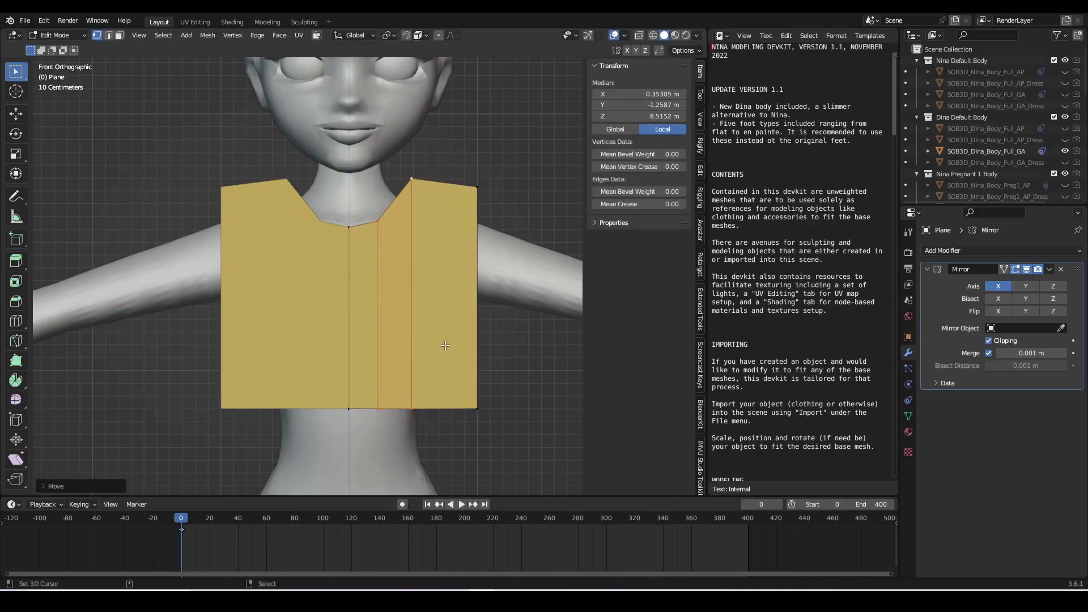
pyautogui.press('z')
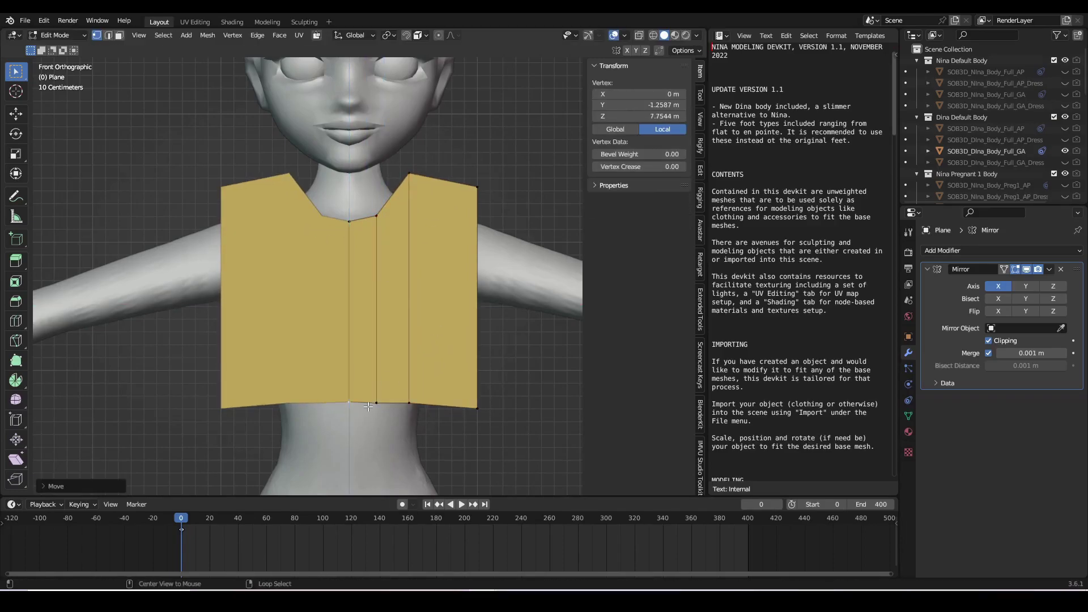
# - Pull the side edge inward, then lower and widen the bottom edge
pyautogui.click(478, 280)
pyautogui.press('g')
pyautogui.press('x')
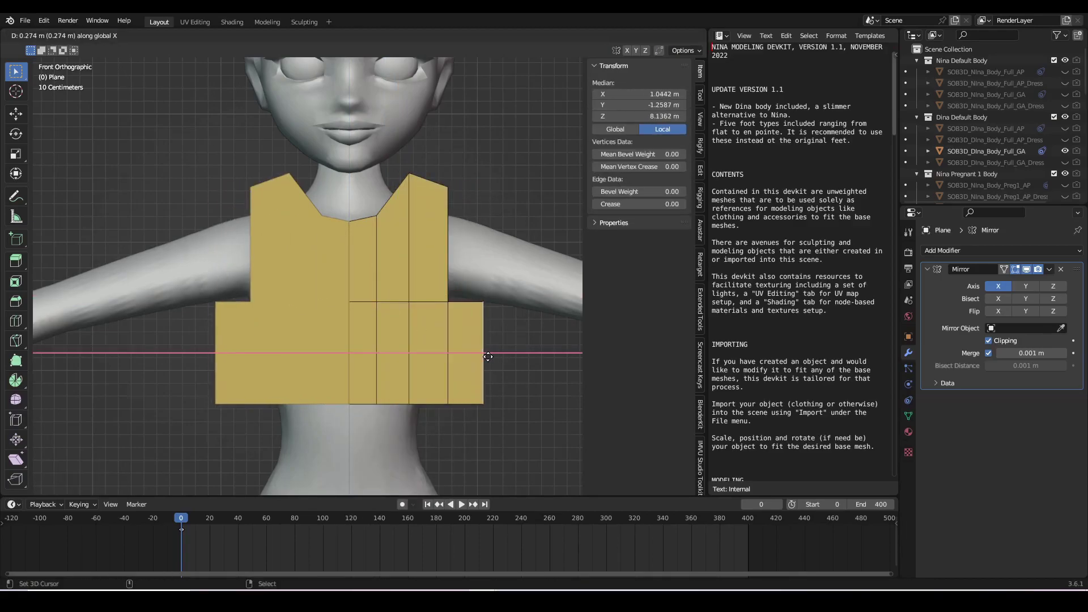
pyautogui.scroll(1, 446, 377)
pyautogui.click(474, 363)
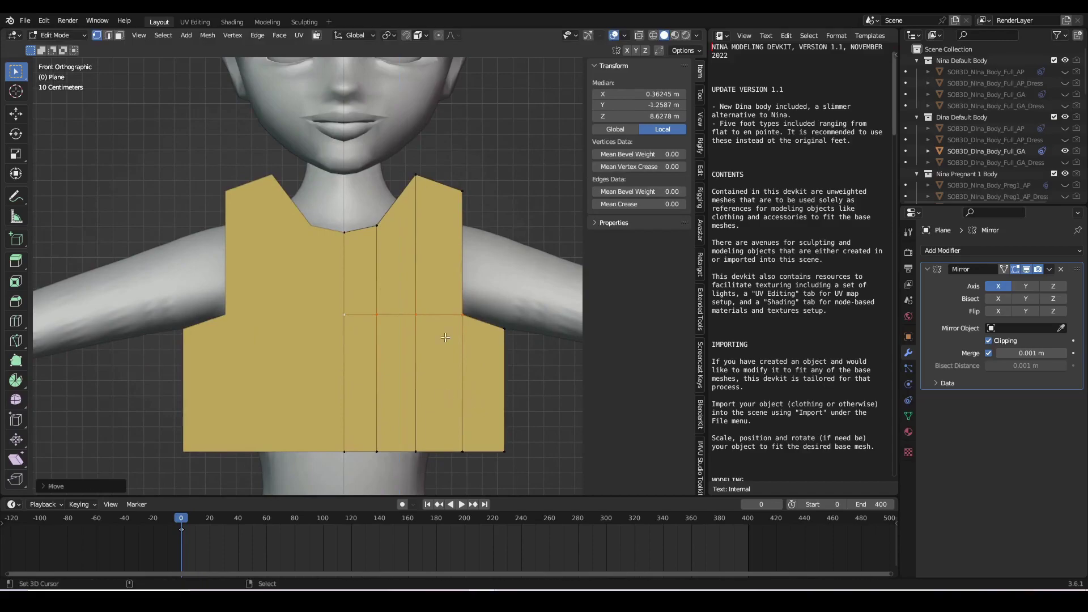
pyautogui.keyDown('shift'); pyautogui.scroll(3, 448, 330); pyautogui.keyUp('shift')
pyautogui.scroll(-3, 425, 342)
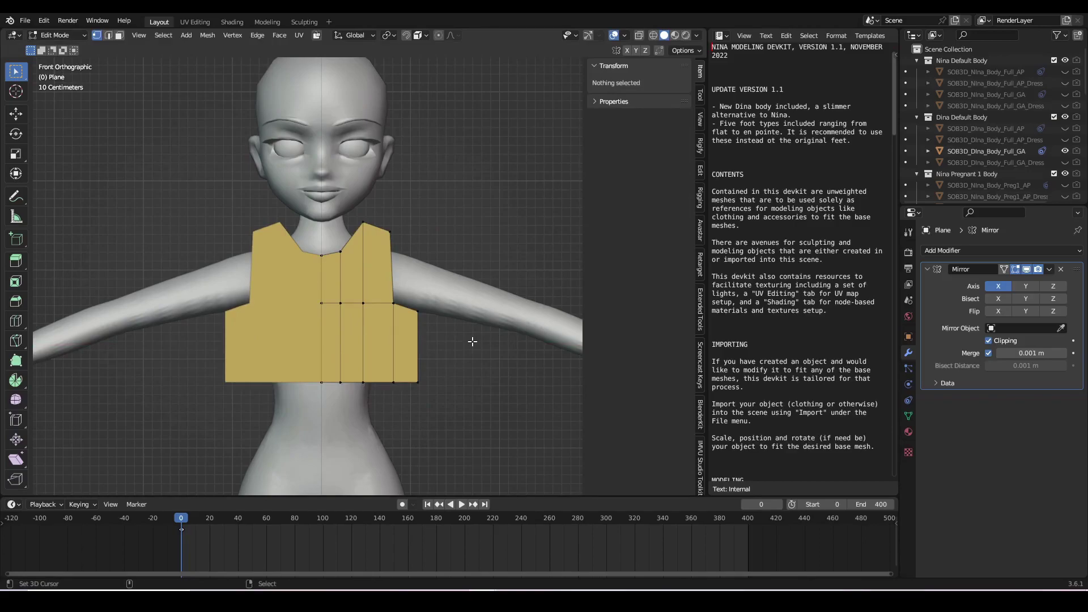
pyautogui.keyDown('shift'); pyautogui.scroll(-5, 471, 341); pyautogui.keyUp('shift')
pyautogui.click(419, 310)
pyautogui.scroll(2, 445, 386)
pyautogui.press('g')
pyautogui.press('z')
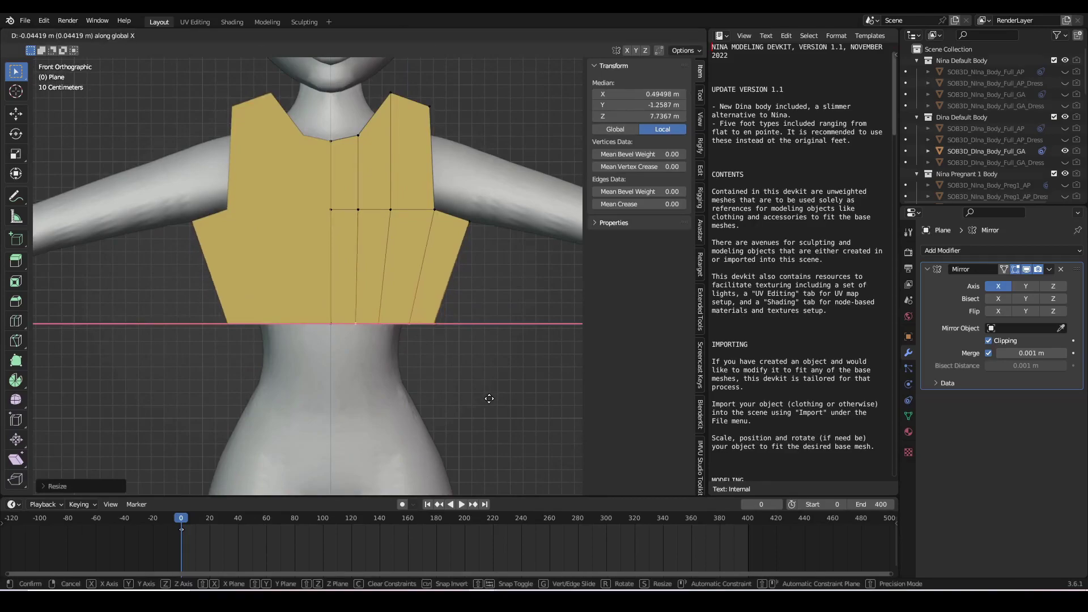
pyautogui.click(481, 442)
pyautogui.keyDown('shift'); pyautogui.scroll(5, 464, 373); pyautogui.keyUp('shift')
# - Reshape the side and armhole vertices
pyautogui.click(436, 287)
pyautogui.press('g')
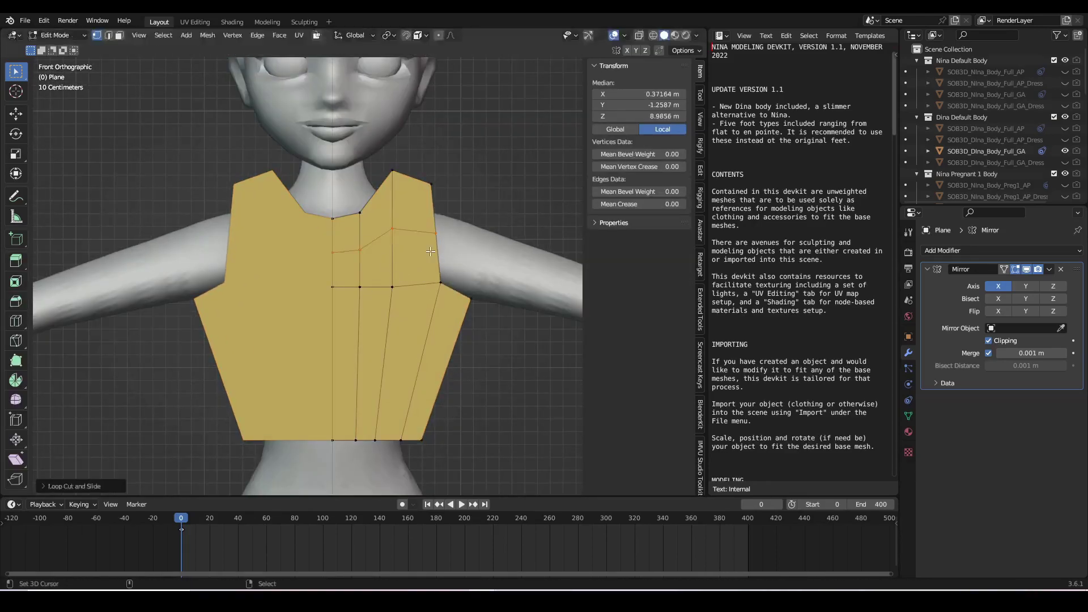
pyautogui.scroll(2, 449, 239)
pyautogui.click(431, 258)
pyautogui.press('g')
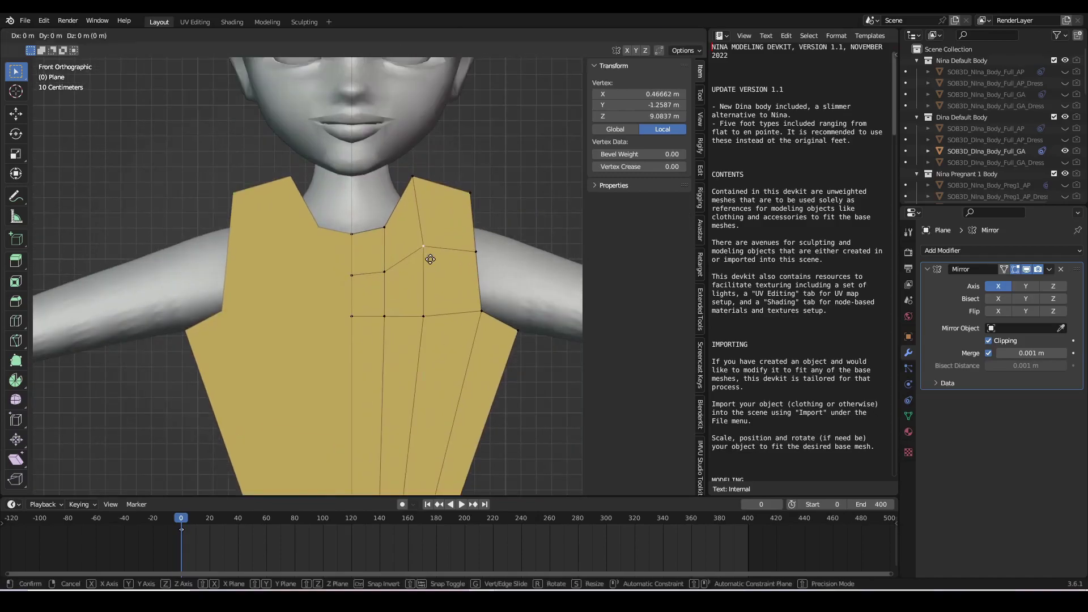
pyautogui.click(431, 258)
pyautogui.scroll(-3, 431, 258)
pyautogui.scroll(3, 340, 189)
# - Add another loop cut across the front and smooth the lower edge into a flare
pyautogui.keyDown('ctrl'); pyautogui.click(340, 188); pyautogui.keyUp('ctrl')
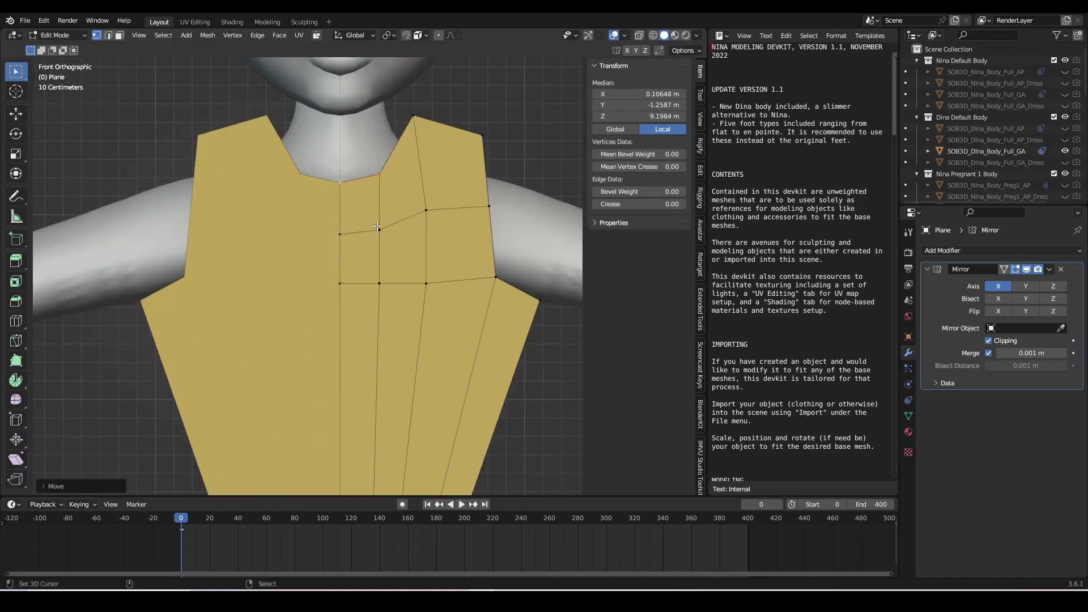
pyautogui.scroll(-2, 386, 238)
pyautogui.hotkey('ctrl', 'r')
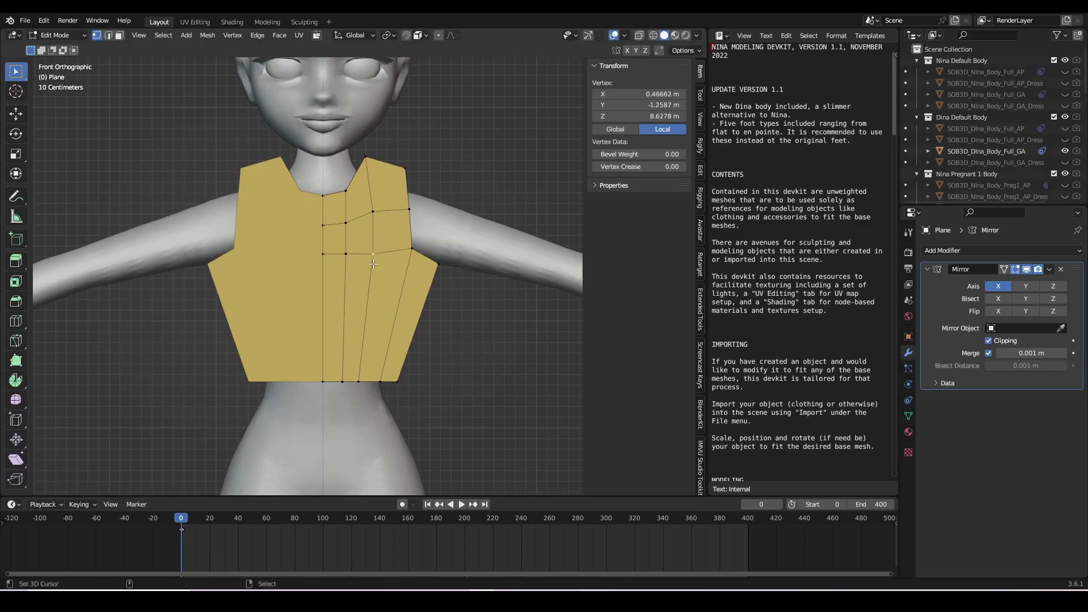
pyautogui.click(383, 339)
pyautogui.scroll(-2, 382, 340)
pyautogui.press('Tab')
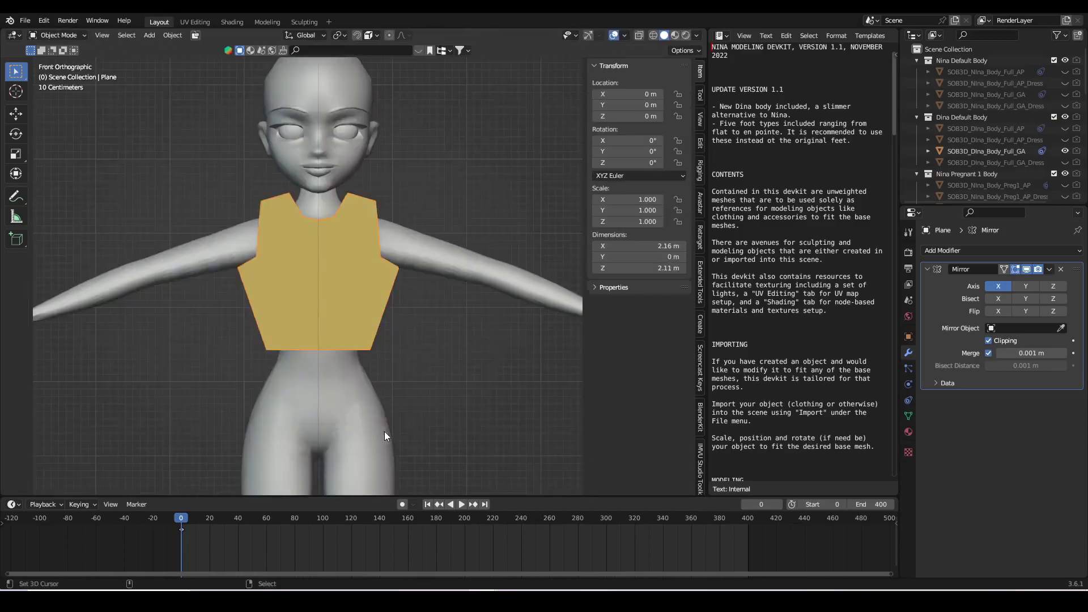
pyautogui.scroll(-3, 387, 430)
pyautogui.press('Tab')
pyautogui.scroll(3, 334, 313)
pyautogui.press('g')
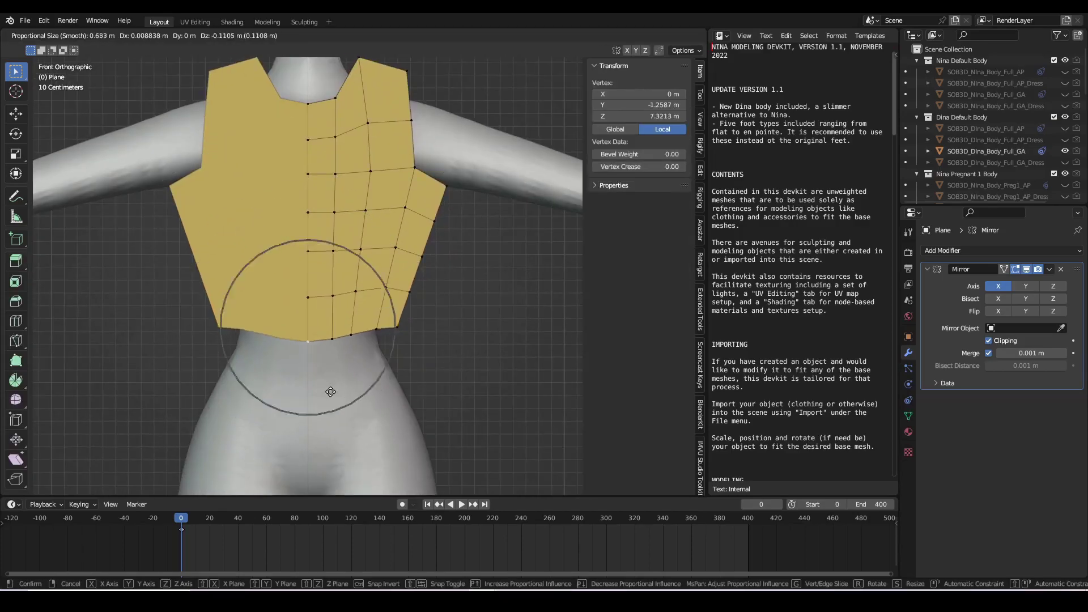
pyautogui.click(330, 394)
pyautogui.scroll(-3, 436, 284)
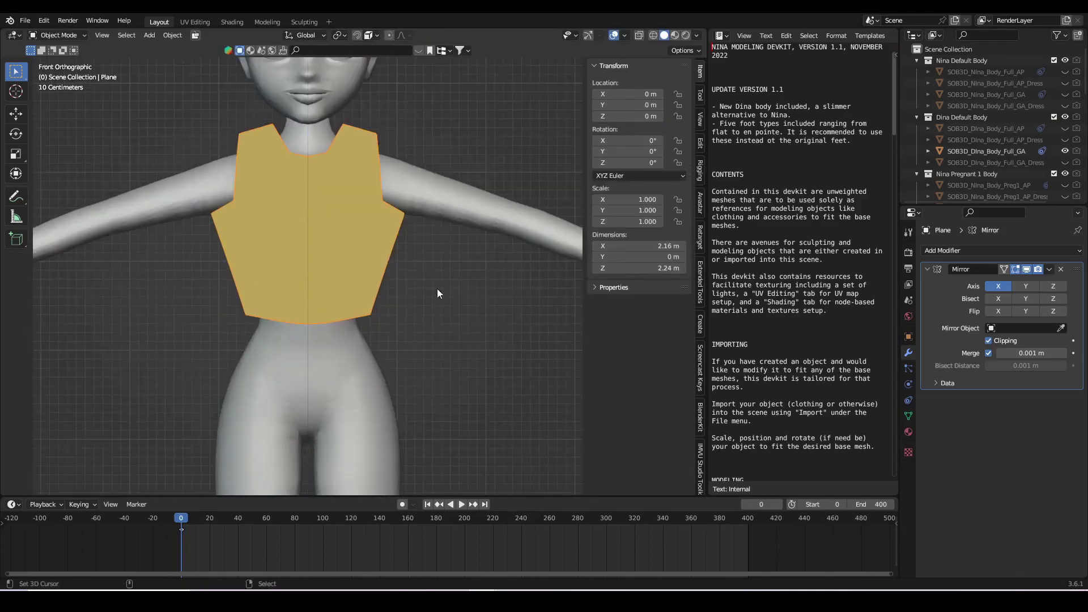
pyautogui.scroll(4, 498, 310)
pyautogui.press('Tab')
pyautogui.scroll(-2, 462, 357)
pyautogui.scroll(-1, 450, 339)
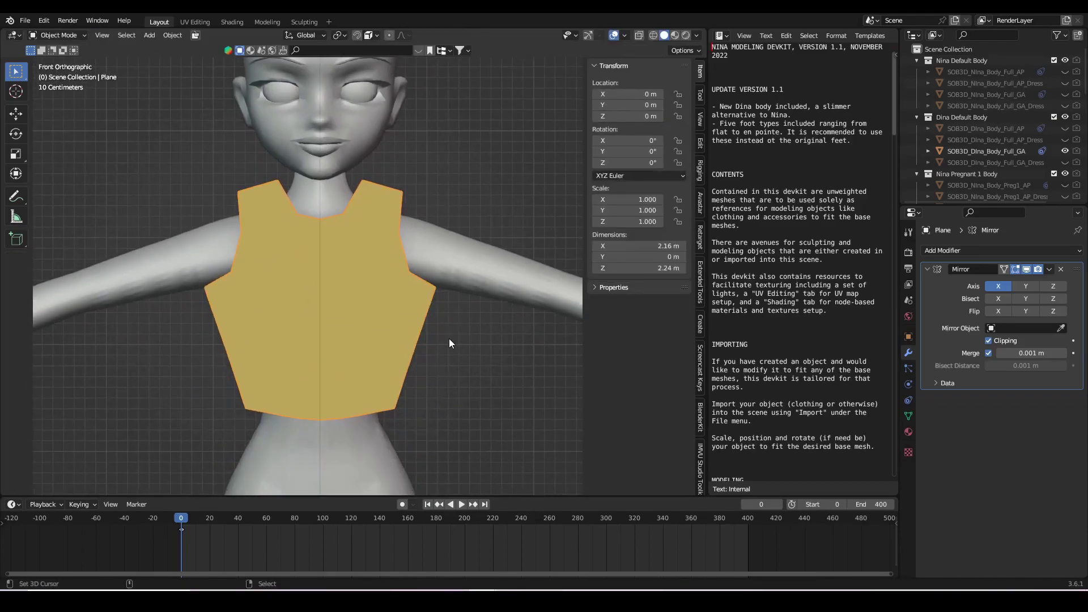
# - Subdivide the bodice mesh into a finer grid
pyautogui.press('Tab')
pyautogui.scroll(2, 449, 339)
pyautogui.scroll(1, 447, 339)
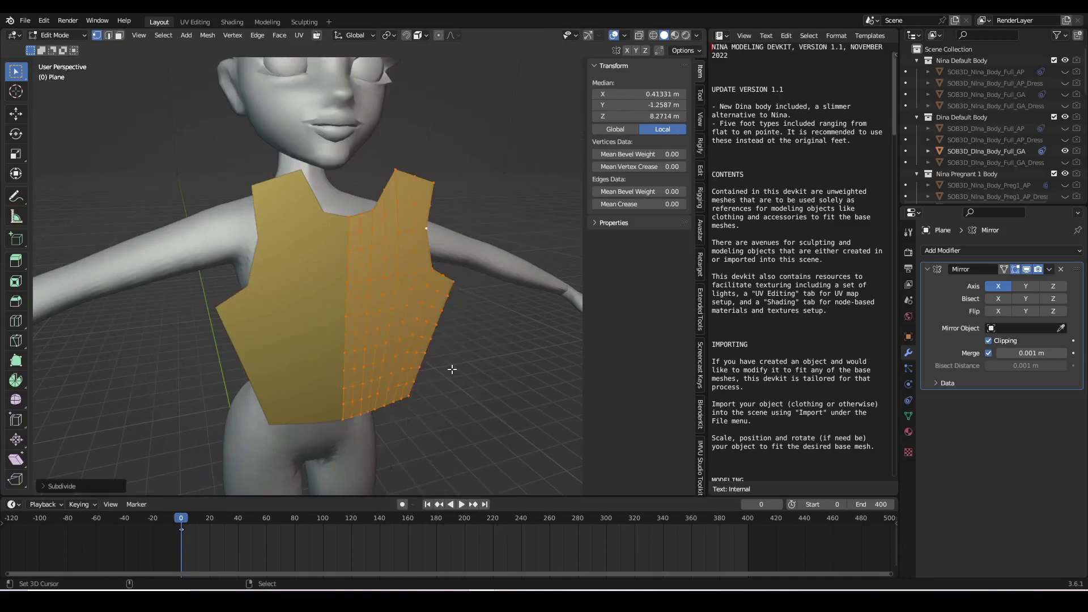
pyautogui.rightClick(453, 304)
pyautogui.click(399, 213)
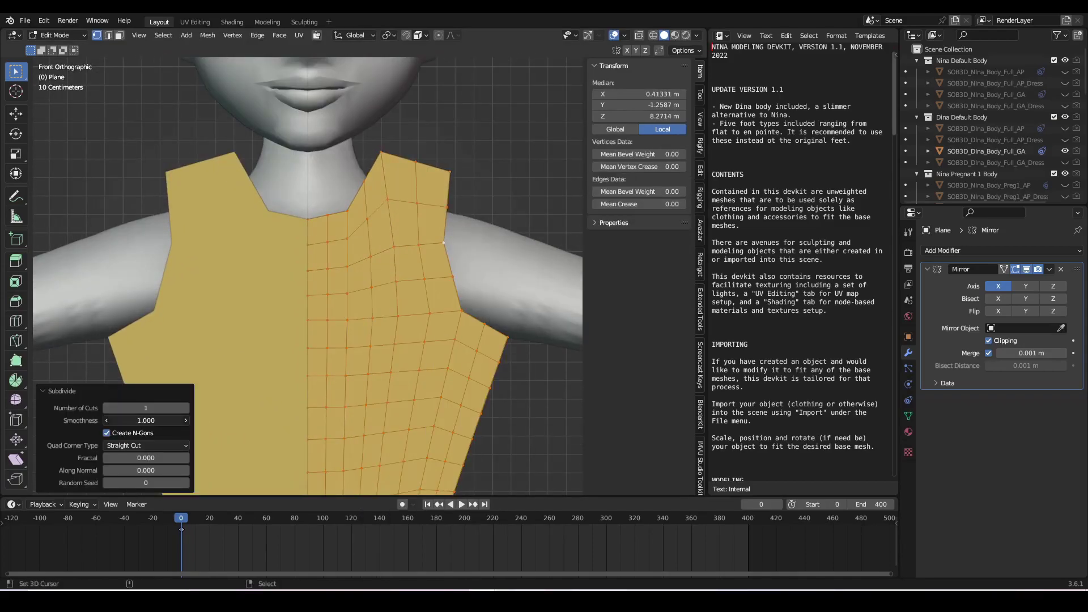
pyautogui.press('Return')
pyautogui.scroll(-2, 340, 298)
pyautogui.scroll(2, 425, 297)
# - Refine the neckline vertex positions, then select the whole bodice
pyautogui.keyDown('ctrl'); pyautogui.click(459, 283); pyautogui.keyUp('ctrl')
pyautogui.click(421, 288)
pyautogui.press('g')
pyautogui.click(446, 351)
pyautogui.scroll(-3, 443, 255)
pyautogui.scroll(4, 440, 129)
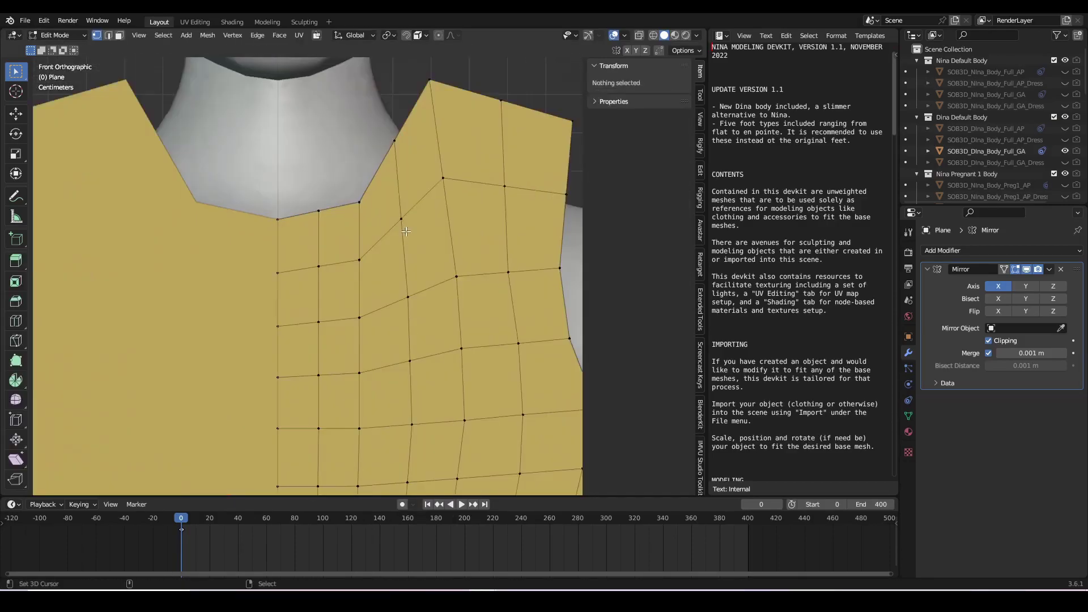
pyautogui.press('g')
pyautogui.click(452, 149)
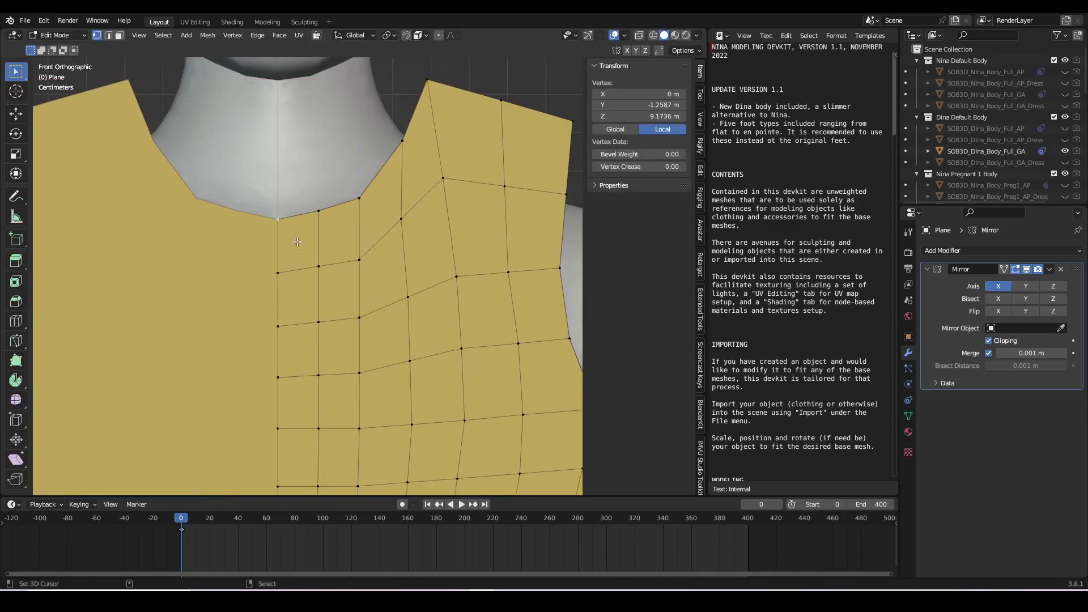
pyautogui.press('a')
pyautogui.scroll(-7, 393, 353)
# - Raise the back hem seam vertex vertically
pyautogui.press('KP_3')
pyautogui.press('ctrl+KP_1')
pyautogui.press('KP_3')
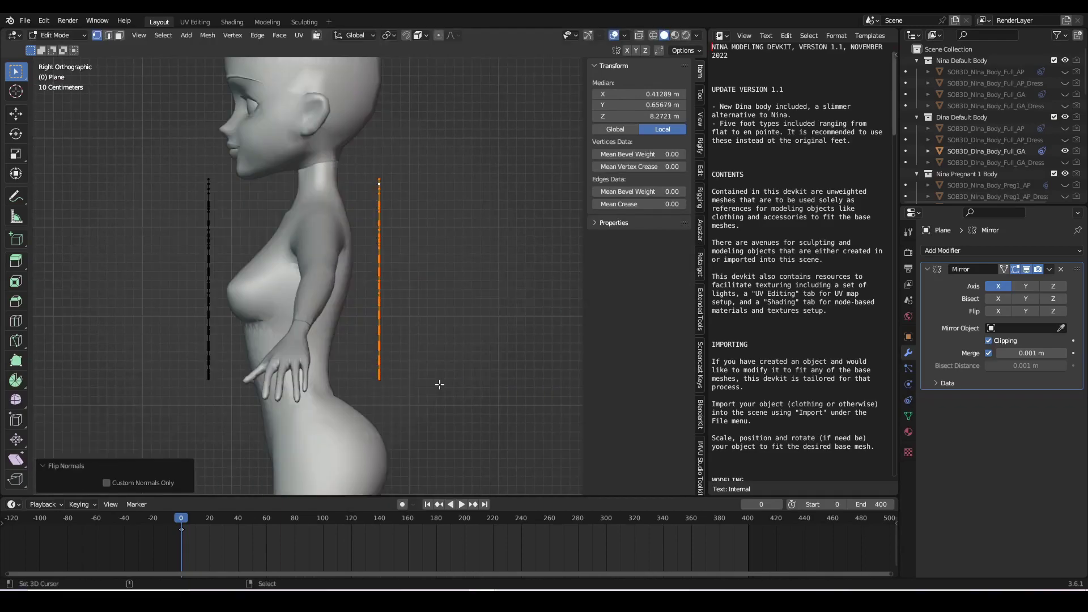
pyautogui.press('ctrl+KP_1')
pyautogui.click(356, 357)
pyautogui.press('g')
pyautogui.press('z')
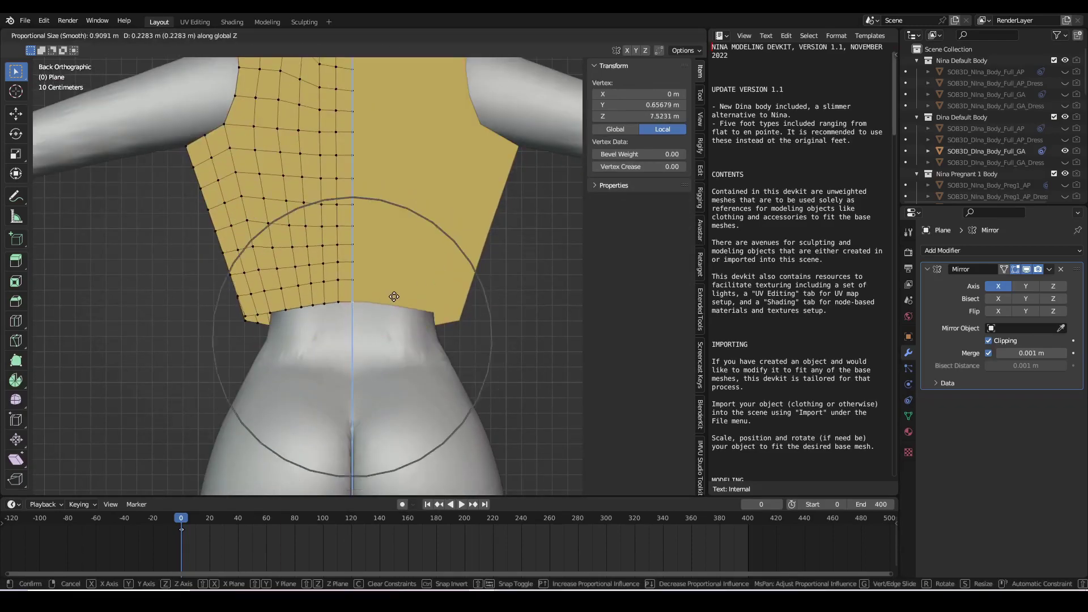
pyautogui.click(394, 296)
# - Scale the left back edge loop along Z and lower it, with proportional editing off
pyautogui.keyDown('alt'); pyautogui.click(245, 327); pyautogui.keyUp('alt')
pyautogui.press('s')
pyautogui.press('z')
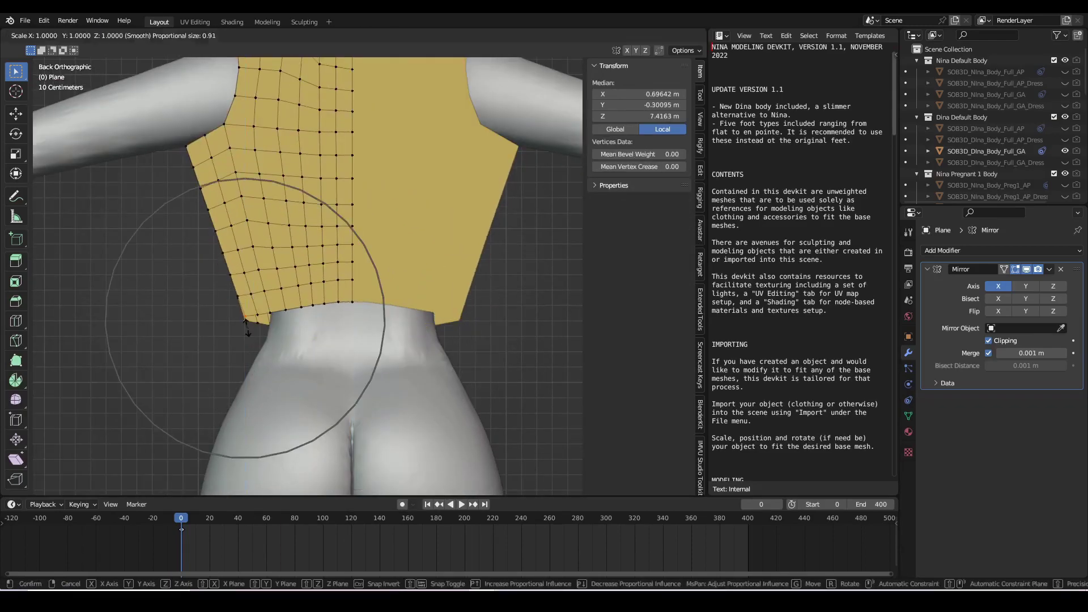
pyautogui.press('o')
pyautogui.press('g')
pyautogui.press('z')
pyautogui.click(261, 324)
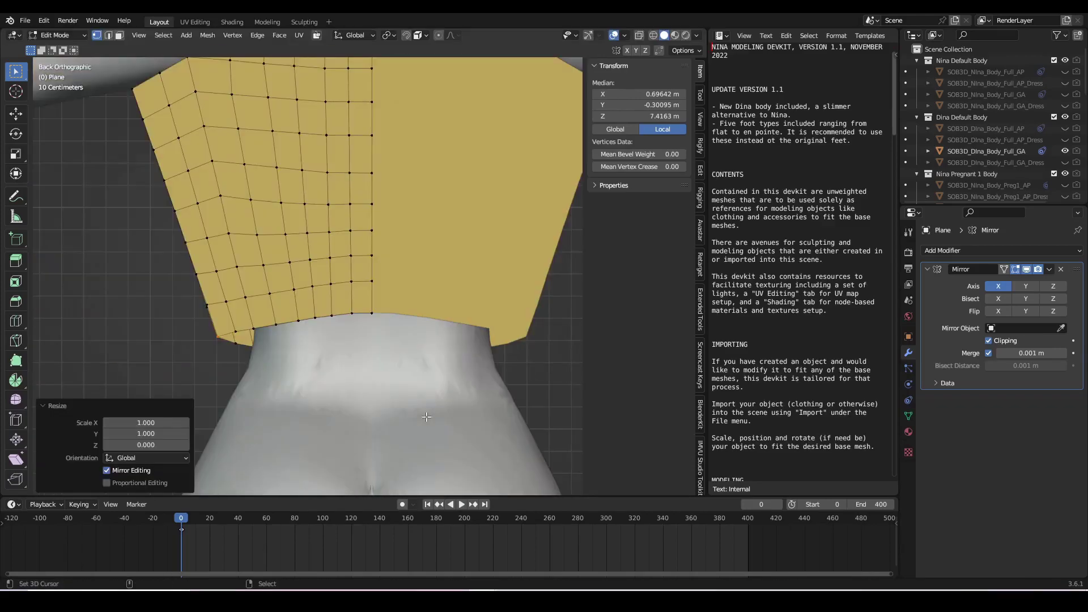
# - Move vertical and horizontal back loops along Z to shape the back panel
pyautogui.moveTo(260, 323); pyautogui.dragTo(409, 431, button='middle')
pyautogui.press('KP_1')
pyautogui.hotkey('alt', 'a')
pyautogui.press('ctrl+KP_1')
pyautogui.scroll(3, 305, 273)
pyautogui.click(306, 273)
pyautogui.keyDown('alt'); pyautogui.click(345, 357); pyautogui.keyUp('alt')
pyautogui.write('ogz')
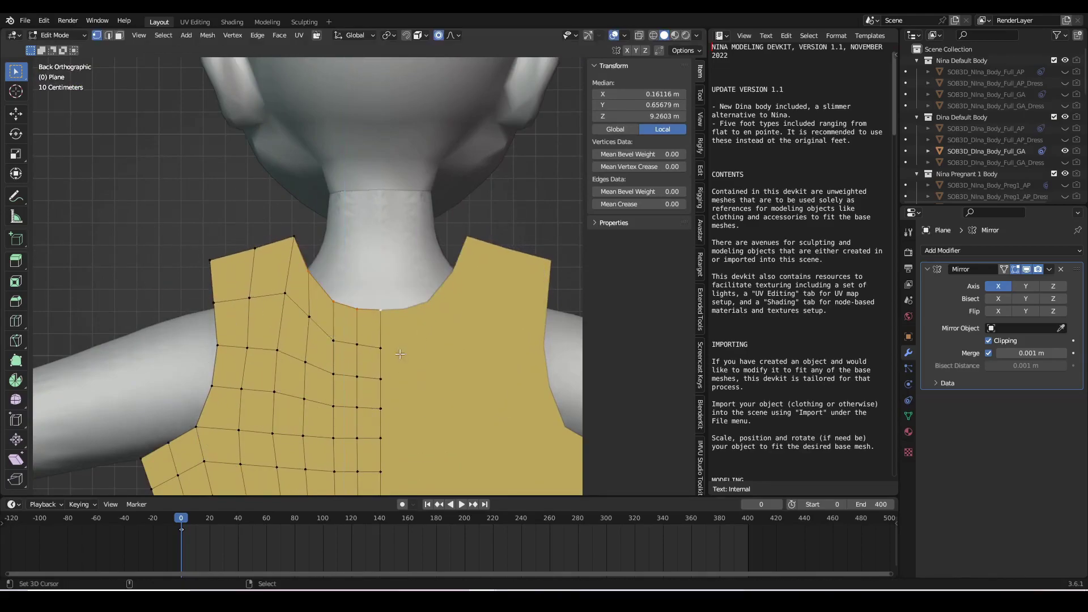
pyautogui.write('0.5')
pyautogui.press('Return')
pyautogui.press('g')
pyautogui.press('z')
pyautogui.keyDown('alt'); pyautogui.click(374, 326); pyautogui.keyUp('alt')
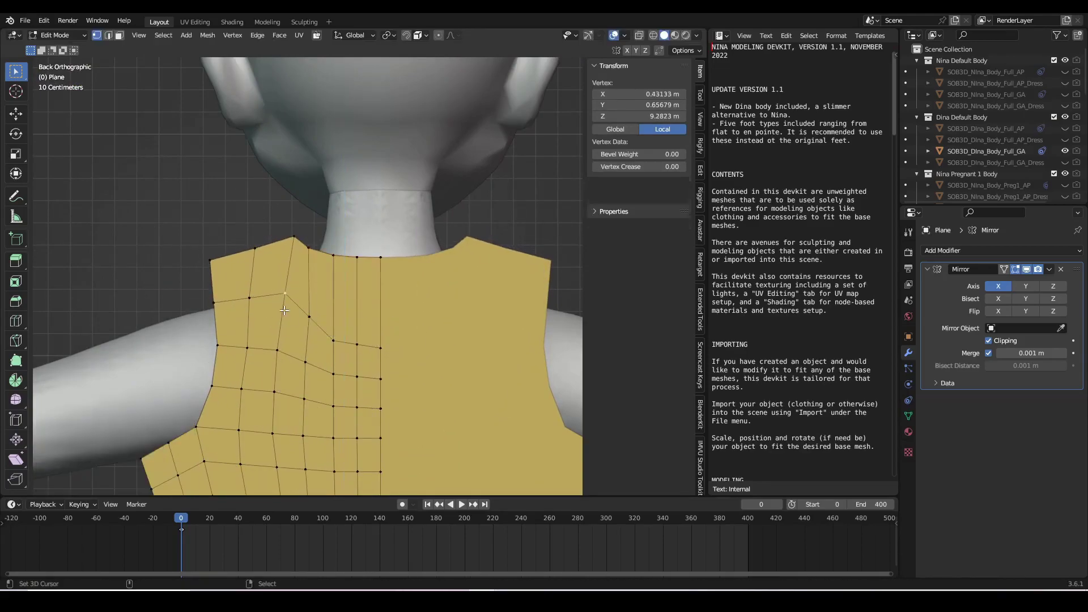
pyautogui.press('g')
pyautogui.press('z')
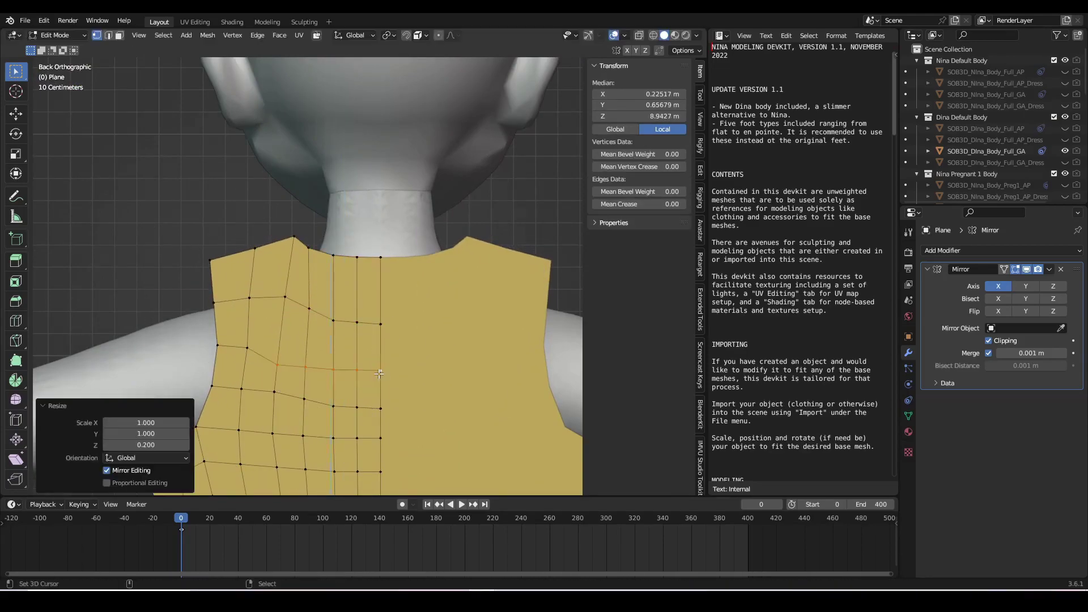
# - Bridge the shoulder edge loops to close the shoulder seam
pyautogui.hotkey('alt', 'a')
pyautogui.press('KP_1')
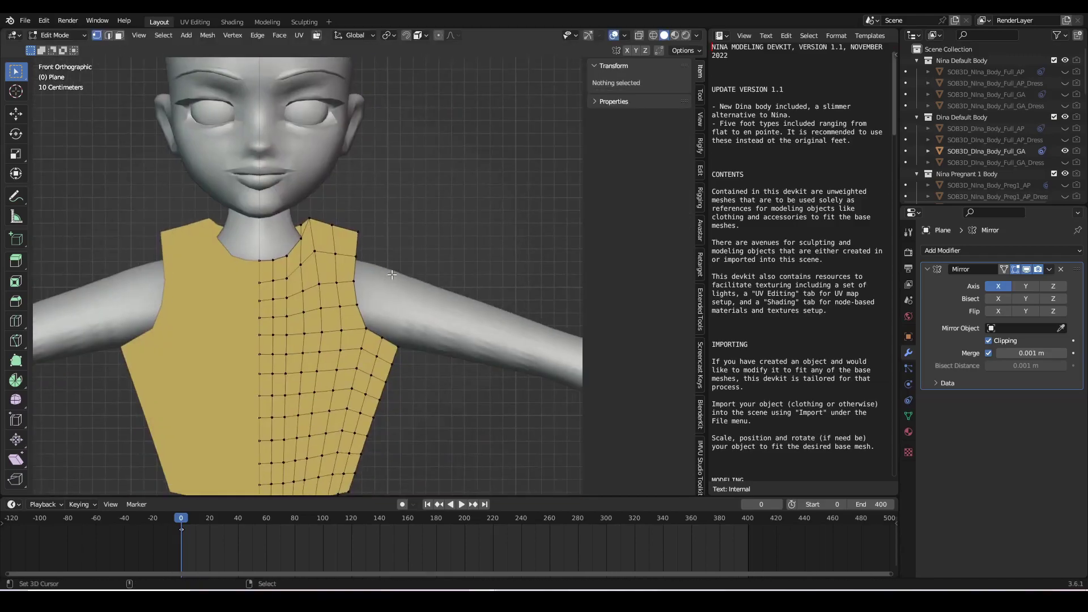
pyautogui.moveTo(391, 274); pyautogui.dragTo(425, 255, button='middle')
pyautogui.keyDown('alt'); pyautogui.click(400, 255); pyautogui.keyUp('alt')
pyautogui.hotkey('ctrl', 'e')
pyautogui.click(459, 175)
pyautogui.press('KP_1')
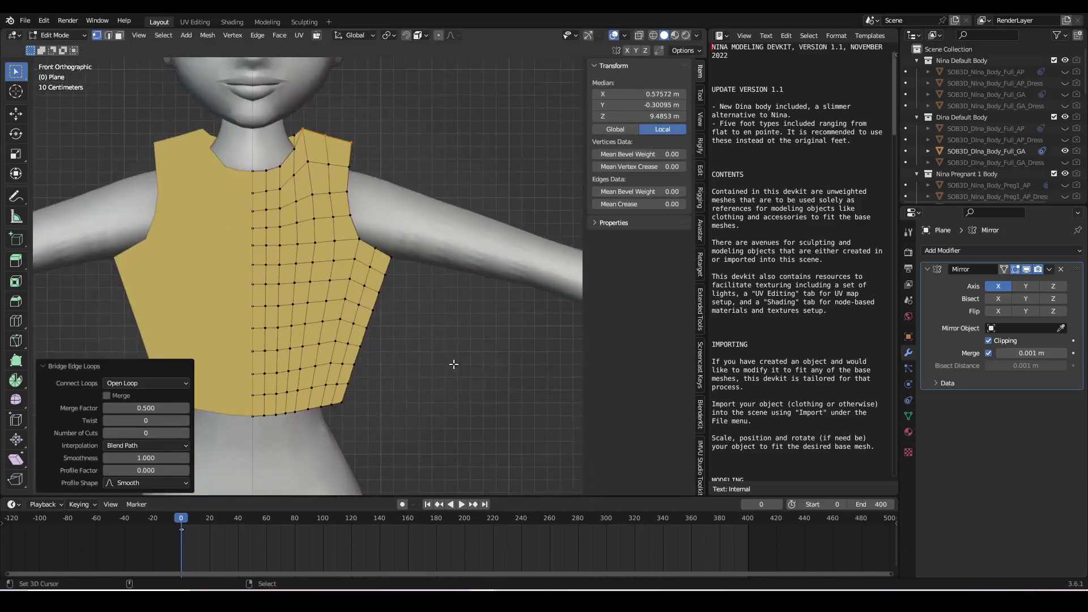
pyautogui.moveTo(454, 370)
pyautogui.mouseDown(button='middle')
pyautogui.moveTo(463, 260)
pyautogui.moveTo(391, 255)
pyautogui.moveTo(476, 357)
pyautogui.mouseUp(button='middle')
pyautogui.keyDown('alt'); pyautogui.click(462, 259); pyautogui.keyUp('alt')
pyautogui.hotkey('ctrl', 'e')
pyautogui.press('Tab')
# - Add Cloth physics to the top
pyautogui.press('KP_1')
pyautogui.click(908, 387)
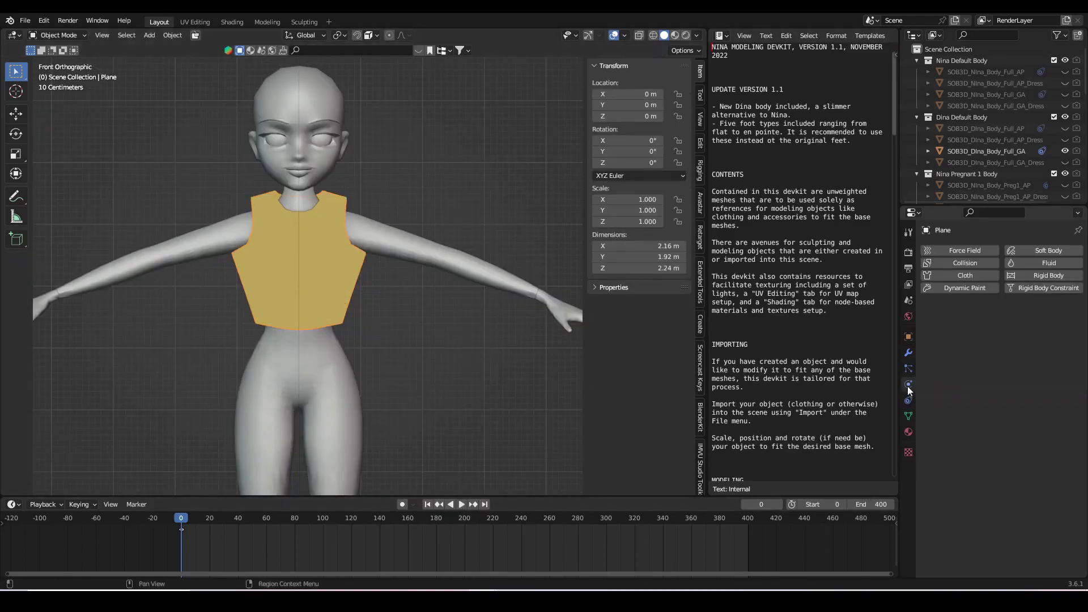
pyautogui.click(965, 275)
pyautogui.scroll(-5, 956, 419)
pyautogui.scroll(-5, 969, 526)
pyautogui.scroll(-5, 930, 543)
# - Give the Dina body Collision physics and play the simulation so the top drapes
pyautogui.moveTo(495, 358)
pyautogui.mouseDown(button='middle')
pyautogui.moveTo(447, 335)
pyautogui.moveTo(281, 328)
pyautogui.mouseUp(button='middle')
pyautogui.click(281, 327)
pyautogui.click(960, 263)
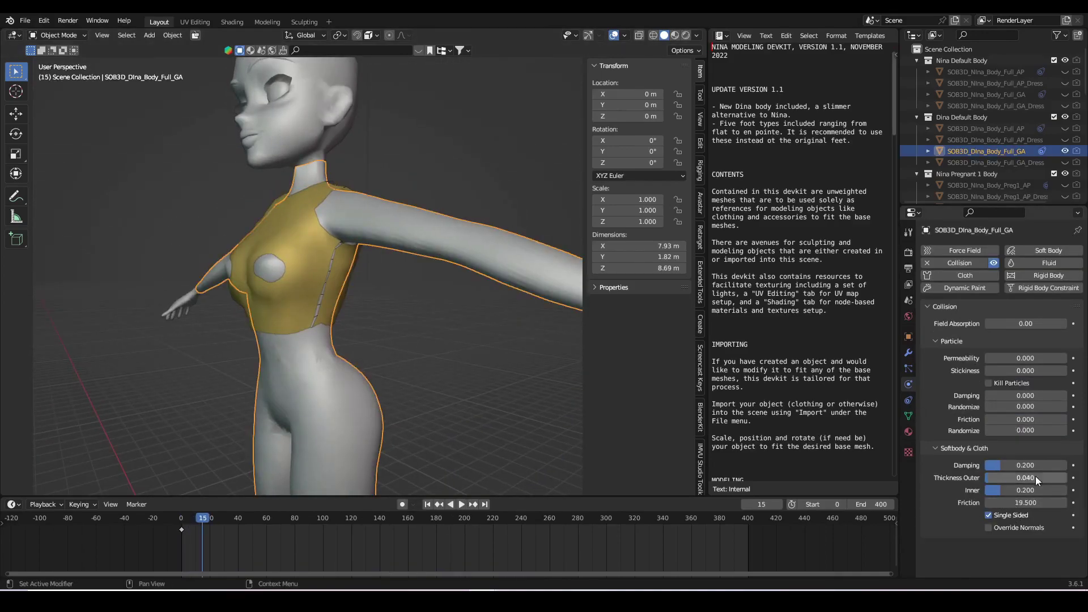
pyautogui.moveTo(309, 402)
pyautogui.mouseDown(button='middle')
pyautogui.moveTo(379, 364)
pyautogui.moveTo(384, 344)
pyautogui.moveTo(343, 299)
pyautogui.moveTo(424, 346)
pyautogui.moveTo(184, 334)
pyautogui.moveTo(443, 334)
pyautogui.mouseUp(button='middle')
pyautogui.press('space')
# - Apply the top's Mirror modifier so the mesh becomes whole
pyautogui.click(909, 353)
pyautogui.click(1048, 270)
pyautogui.click(1017, 285)
# - Close the first side gap of the top with Bridge Edge Loops
pyautogui.press('Tab')
pyautogui.scroll(3, 308, 298)
pyautogui.moveTo(308, 297); pyautogui.dragTo(308, 298, button='middle')
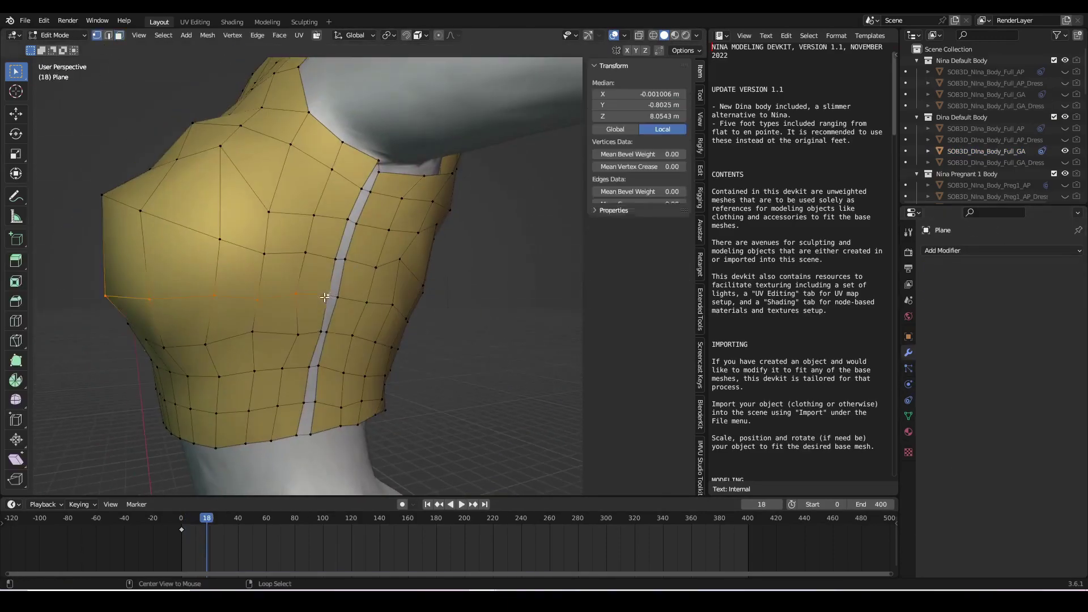
pyautogui.press('2')
pyautogui.keyDown('alt'); pyautogui.click(345, 246); pyautogui.keyUp('alt')
pyautogui.hotkey('ctrl', 'e')
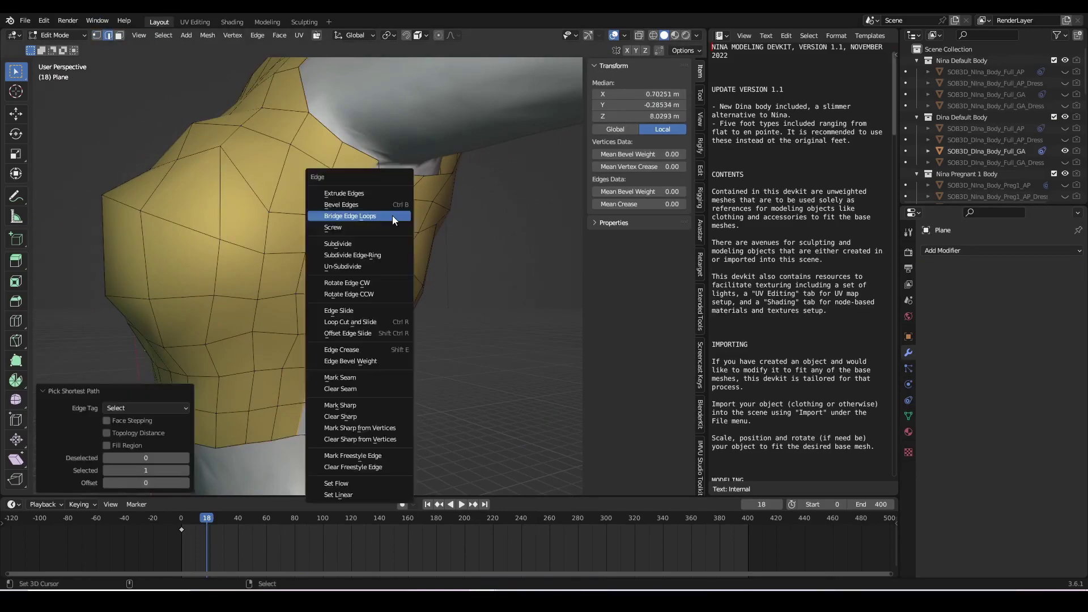
pyautogui.click(392, 215)
pyautogui.hotkey('ctrl', 'e')
# - Bridge the edge loops along the top's other side gap
pyautogui.press('Escape')
pyautogui.moveTo(448, 378); pyautogui.dragTo(329, 191, button='middle')
pyautogui.keyDown('alt'); pyautogui.click(329, 191); pyautogui.keyUp('alt')
pyautogui.hotkey('ctrl', 'e')
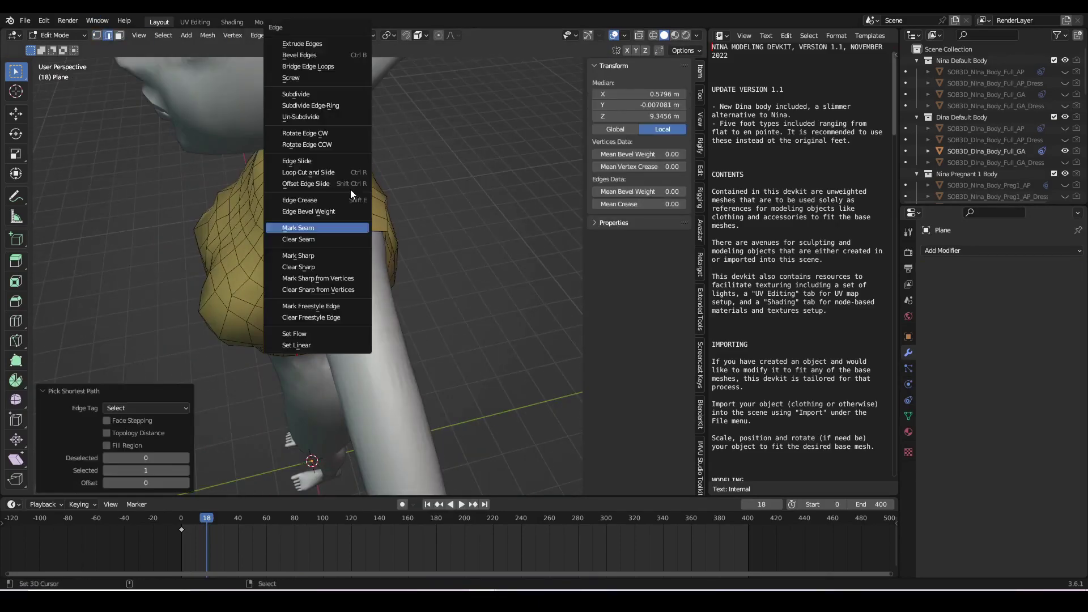
pyautogui.click(348, 226)
pyautogui.hotkey('ctrl', 'e')
pyautogui.press('Escape')
# - Select a shortest-path edge run at the other shoulder, then return to object mode
pyautogui.moveTo(348, 230)
pyautogui.mouseDown(button='middle')
pyautogui.moveTo(241, 244)
pyautogui.moveTo(404, 126)
pyautogui.moveTo(391, 460)
pyautogui.mouseUp(button='middle')
pyautogui.keyDown('ctrl'); pyautogui.click(242, 243); pyautogui.keyUp('ctrl')
pyautogui.hotkey('ctrl', 'e')
pyautogui.press('Escape')
pyautogui.hotkey('ctrl', 'e')
pyautogui.press('Escape')
pyautogui.hotkey('ctrl', 'e')
pyautogui.press('Escape')
pyautogui.press('Tab')
# - Try a Subdivision modifier on the top, then undo it
pyautogui.moveTo(584, 314)
pyautogui.mouseDown(button='middle')
pyautogui.moveTo(108, 352)
pyautogui.moveTo(356, 331)
pyautogui.moveTo(312, 360)
pyautogui.moveTo(334, 341)
pyautogui.moveTo(515, 349)
pyautogui.moveTo(271, 357)
pyautogui.moveTo(460, 368)
pyautogui.moveTo(339, 323)
pyautogui.mouseUp(button='middle')
pyautogui.click(1003, 250)
pyautogui.click(850, 426)
pyautogui.hotkey('ctrl', 'z')
# - Inspect the top's UVs in the UV Editing workspace, selecting then deselecting its faces
pyautogui.press('KP_1')
pyautogui.click(195, 21)
pyautogui.scroll(3, 681, 341)
pyautogui.press('l')
pyautogui.moveTo(680, 382)
pyautogui.mouseDown(button='middle')
pyautogui.moveTo(595, 391)
pyautogui.moveTo(724, 399)
pyautogui.moveTo(647, 409)
pyautogui.moveTo(791, 439)
pyautogui.mouseUp(button='middle')
pyautogui.hotkey('alt', 'a')
pyautogui.press('KP_1')
pyautogui.press('a')
# - Smooth selected hem vertices on the front and back of the top
pyautogui.click(160, 21)
pyautogui.scroll(3, 331, 379)
pyautogui.scroll(2, 331, 379)
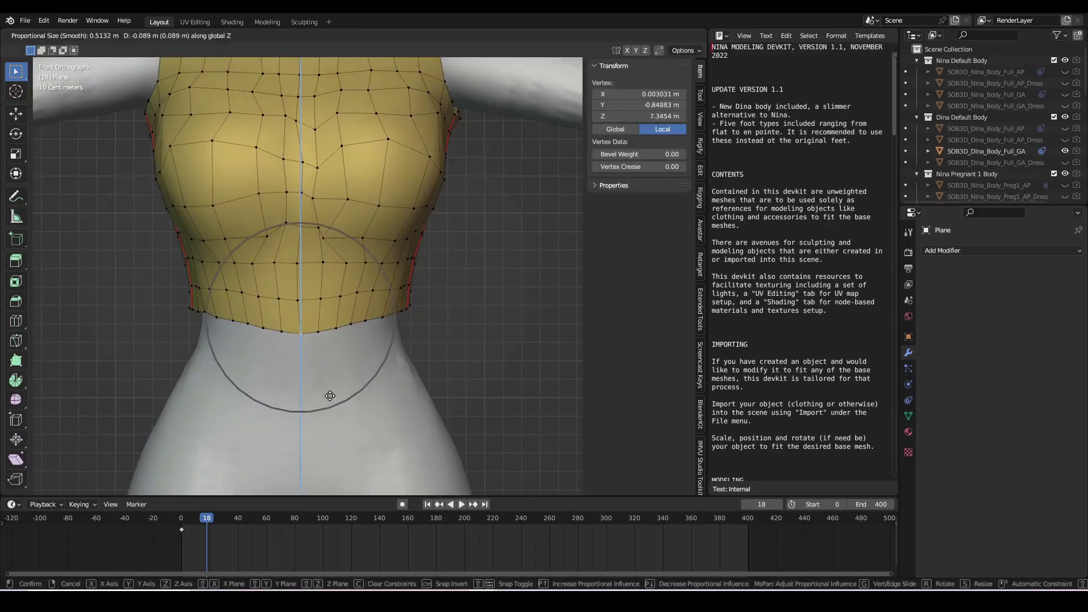
pyautogui.click(328, 392)
pyautogui.press('ctrl+KP_1')
pyautogui.click(358, 349)
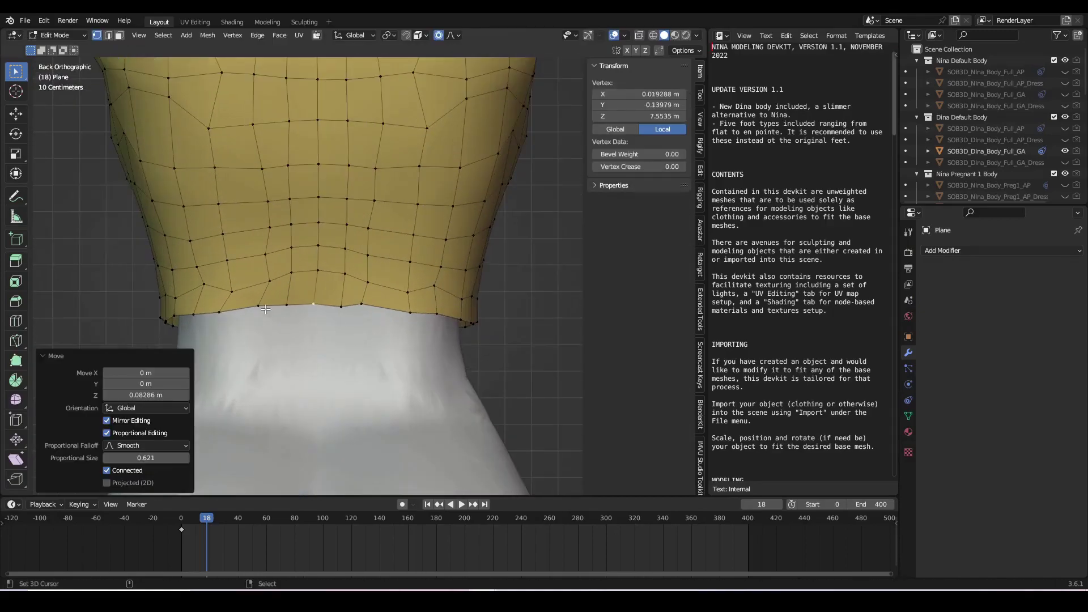
pyautogui.rightClick(391, 330)
pyautogui.click(391, 333)
# - Select the whole top and apply Smooth Vertices, checking it from front and back
pyautogui.click(365, 306)
pyautogui.press('KP_1')
pyautogui.scroll(-5, 365, 305)
pyautogui.press('a')
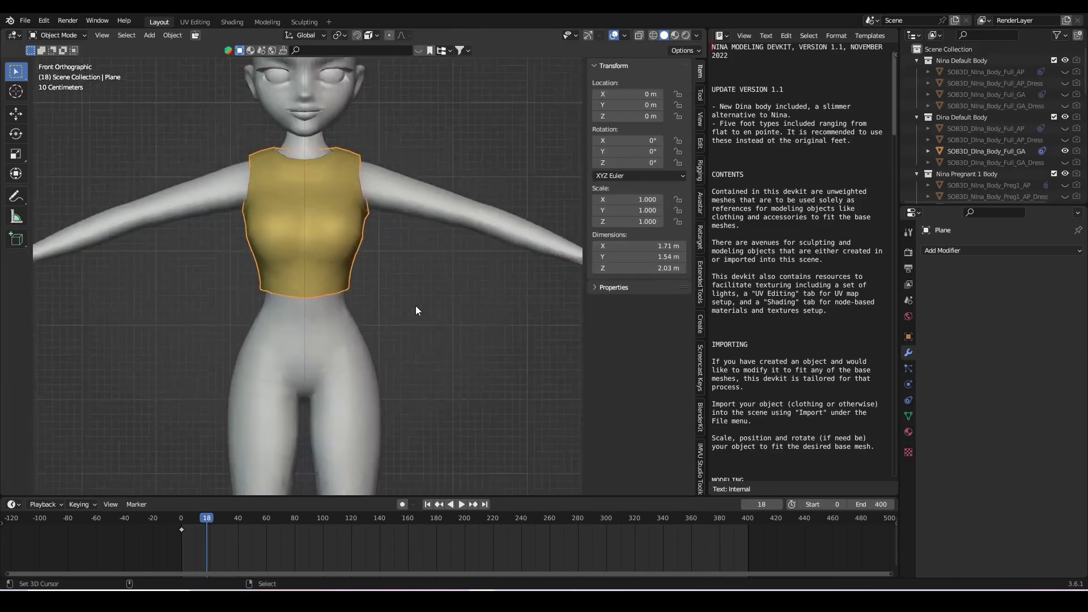
pyautogui.moveTo(384, 309); pyautogui.dragTo(337, 341, button='middle')
pyautogui.rightClick(337, 341)
pyautogui.click(340, 345)
pyautogui.press('ctrl+KP_1')
pyautogui.moveTo(452, 373)
pyautogui.mouseDown(button='middle')
pyautogui.moveTo(352, 355)
pyautogui.moveTo(344, 284)
pyautogui.mouseUp(button='middle')
pyautogui.press('Tab')
pyautogui.press('KP_1')
pyautogui.press('KP_1')
# - Extrude the bottom hem loop and scale it outward into a circular rim with To Sphere
pyautogui.press('Tab')
pyautogui.keyDown('alt'); pyautogui.click(375, 255); pyautogui.keyUp('alt')
pyautogui.press('e')
pyautogui.press('s')
pyautogui.click(486, 330)
pyautogui.moveTo(487, 330)
pyautogui.mouseDown(button='middle')
pyautogui.moveTo(478, 413)
pyautogui.moveTo(416, 424)
pyautogui.mouseUp(button='middle')
pyautogui.press('1')
pyautogui.press('Return')
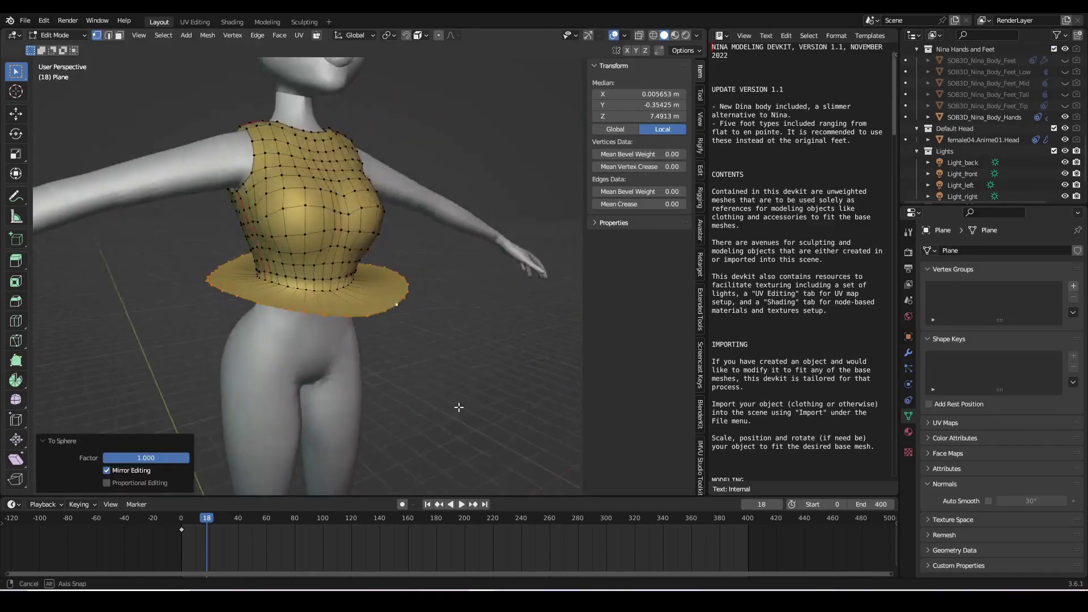
# - Enlarge the skirt rim and scale the selected vertices up slightly
pyautogui.press('s')
pyautogui.click(451, 481)
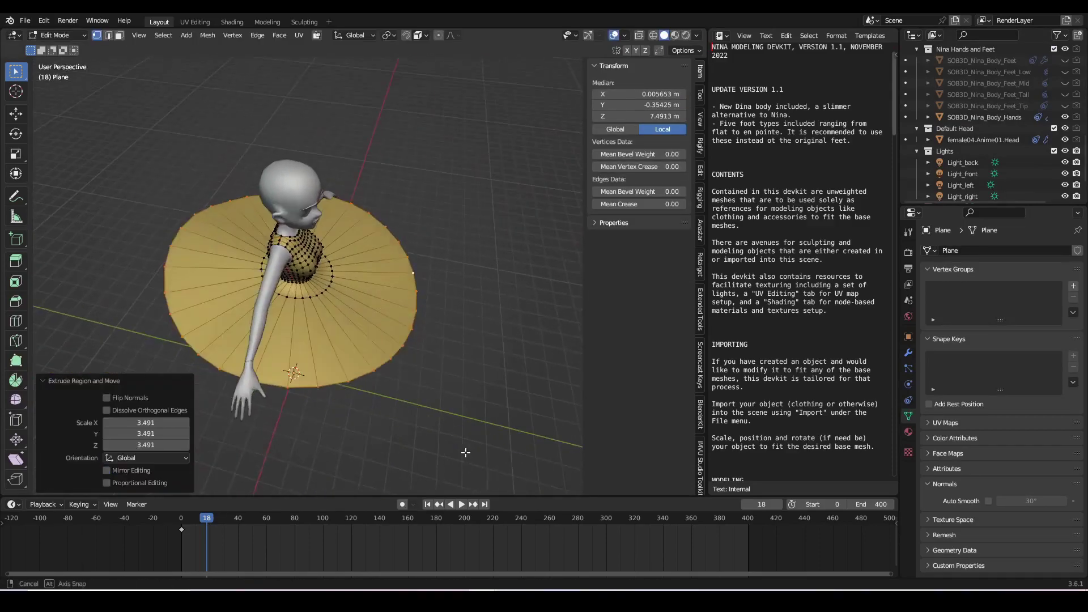
pyautogui.moveTo(450, 480); pyautogui.dragTo(35, 467, button='middle')
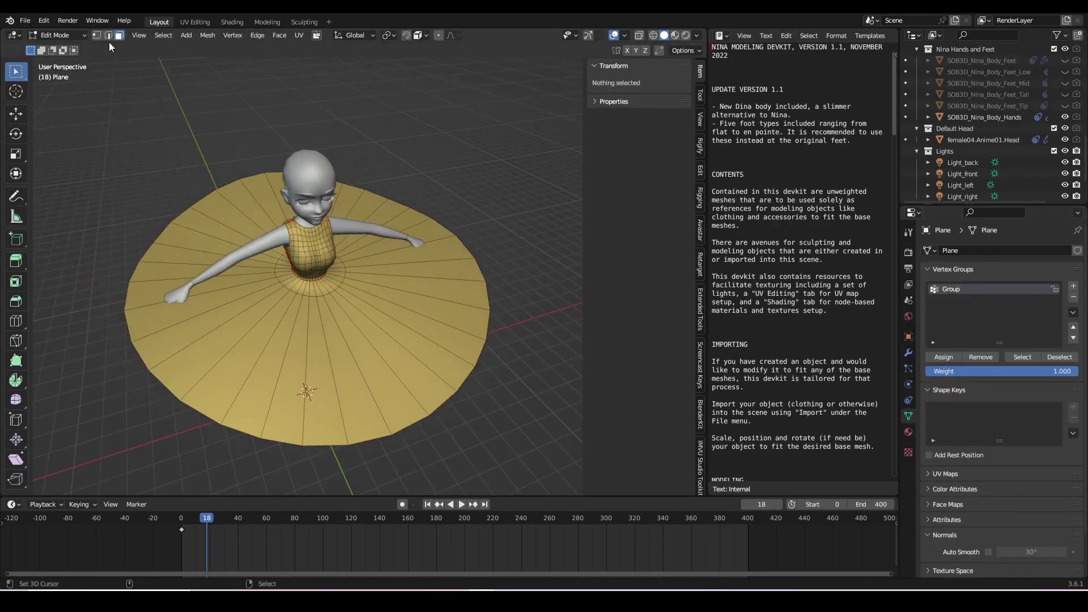
pyautogui.press('1')
pyautogui.press('s')
pyautogui.click(437, 394)
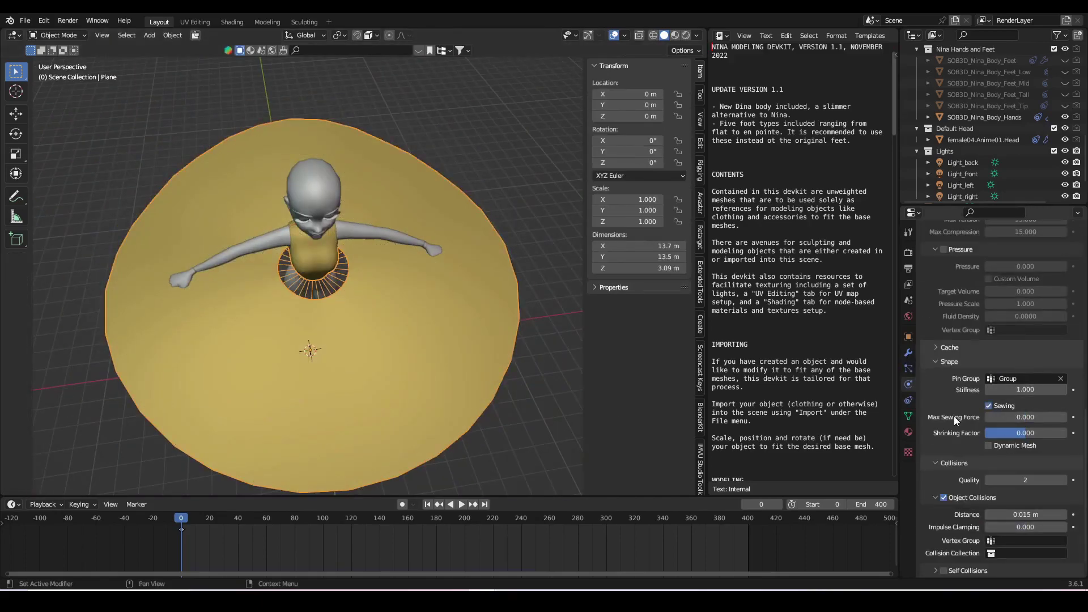
# - Play the cloth simulation, delete a skirt face, and rewind to frame one
pyautogui.press('space')
pyautogui.scroll(-2, 936, 547)
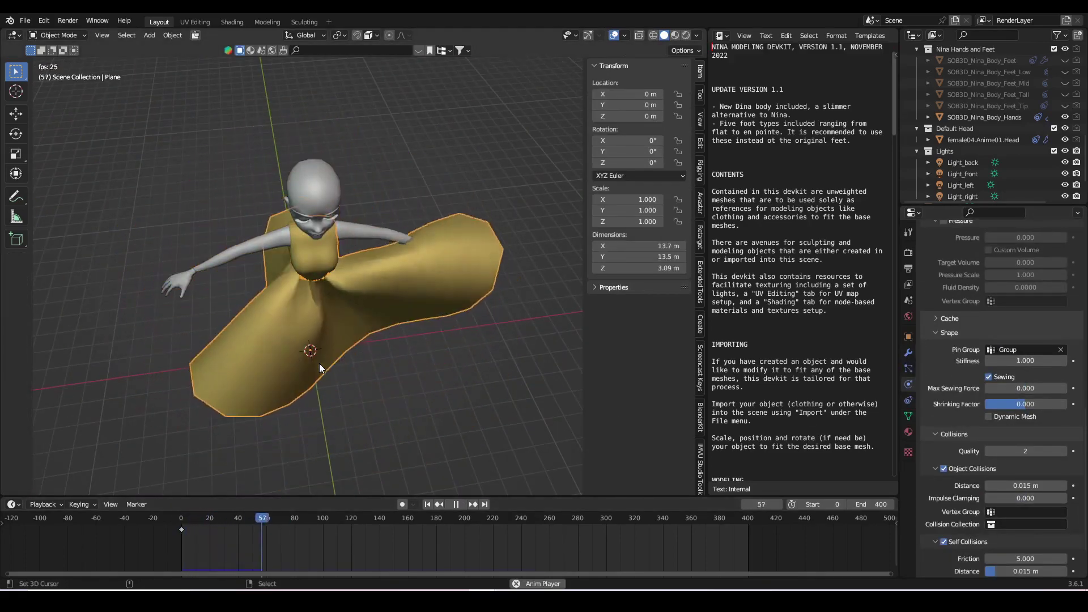
pyautogui.moveTo(320, 363)
pyautogui.mouseDown(button='middle')
pyautogui.moveTo(305, 380)
pyautogui.moveTo(391, 339)
pyautogui.mouseUp(button='middle')
pyautogui.press('Tab')
pyautogui.click(399, 403)
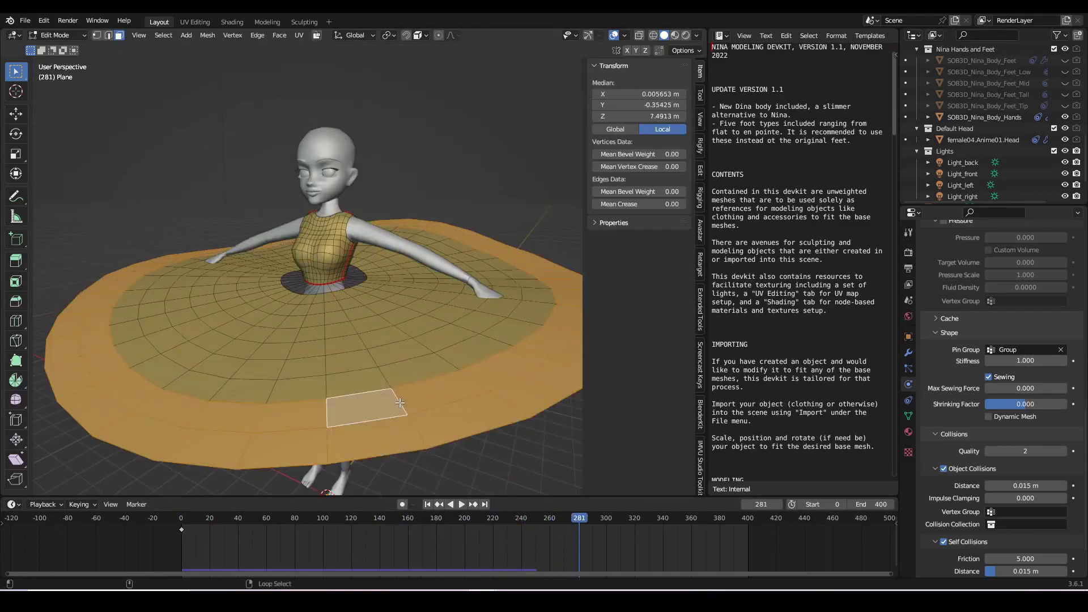
pyautogui.press('x')
pyautogui.click(386, 402)
pyautogui.press('Tab')
pyautogui.hotkey('shift', 'Left')
# - Try a cloth material preset and replay the simulation
pyautogui.press('KP_3')
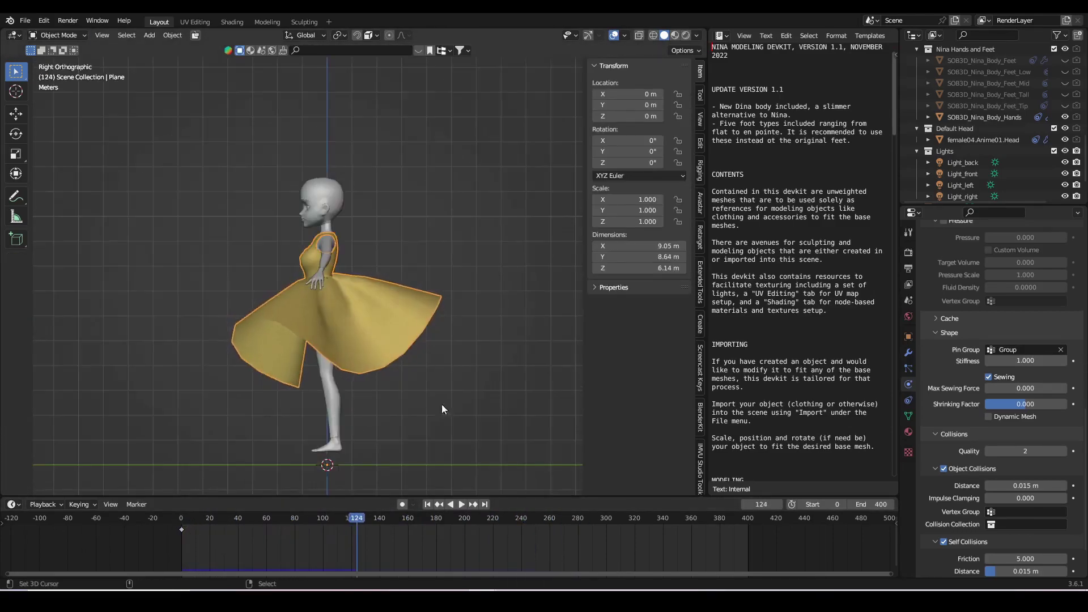
pyautogui.moveTo(482, 384); pyautogui.dragTo(43, 382, button='middle')
pyautogui.scroll(10, 995, 383)
pyautogui.click(1063, 307)
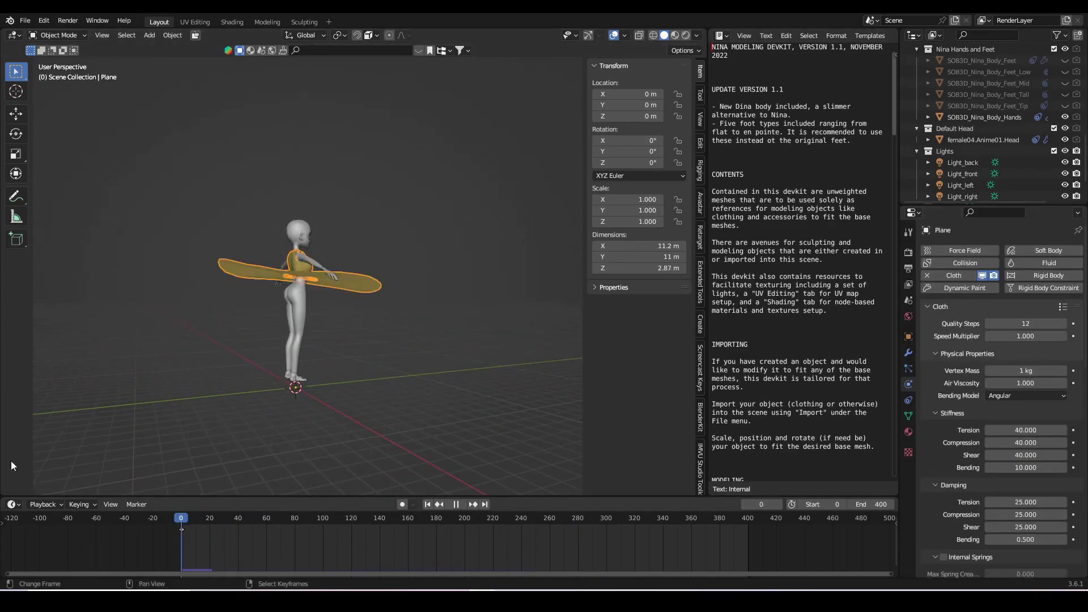
pyautogui.hotkey('shift', 'Left')
pyautogui.press('KP_1')
pyautogui.moveTo(407, 367); pyautogui.dragTo(290, 373, button='middle')
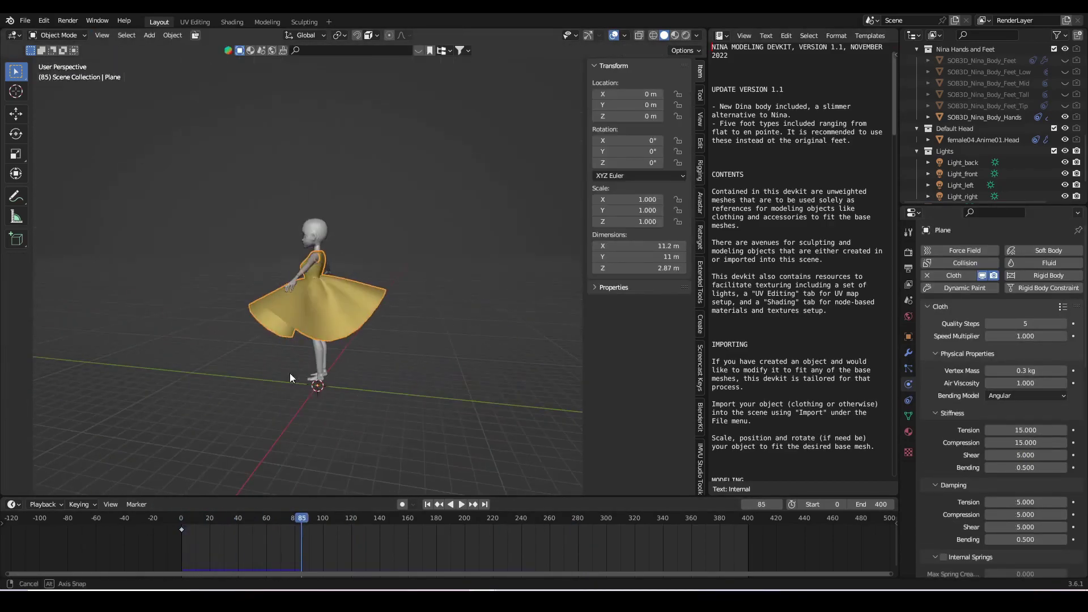
pyautogui.scroll(-8, 991, 464)
pyautogui.press('space')
pyautogui.scroll(4, 991, 466)
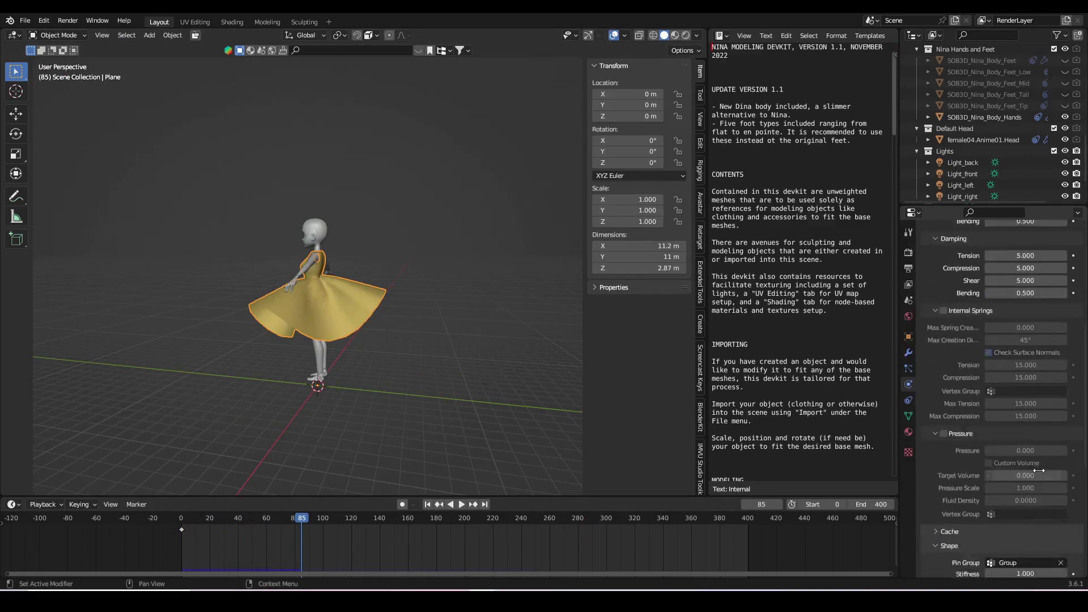
pyautogui.scroll(5, 1039, 469)
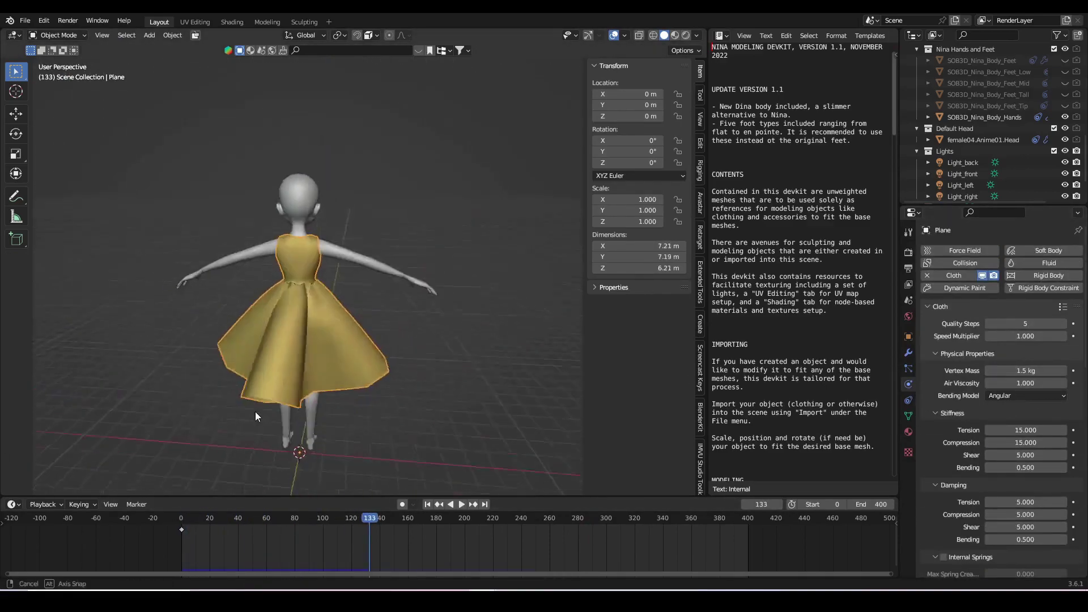
# - Add a Subdivision modifier above Cloth and replay from the start
pyautogui.moveTo(247, 412); pyautogui.dragTo(60, 394, button='middle')
pyautogui.press('KP_1')
pyautogui.hotkey('shift', 'Left')
pyautogui.click(909, 352)
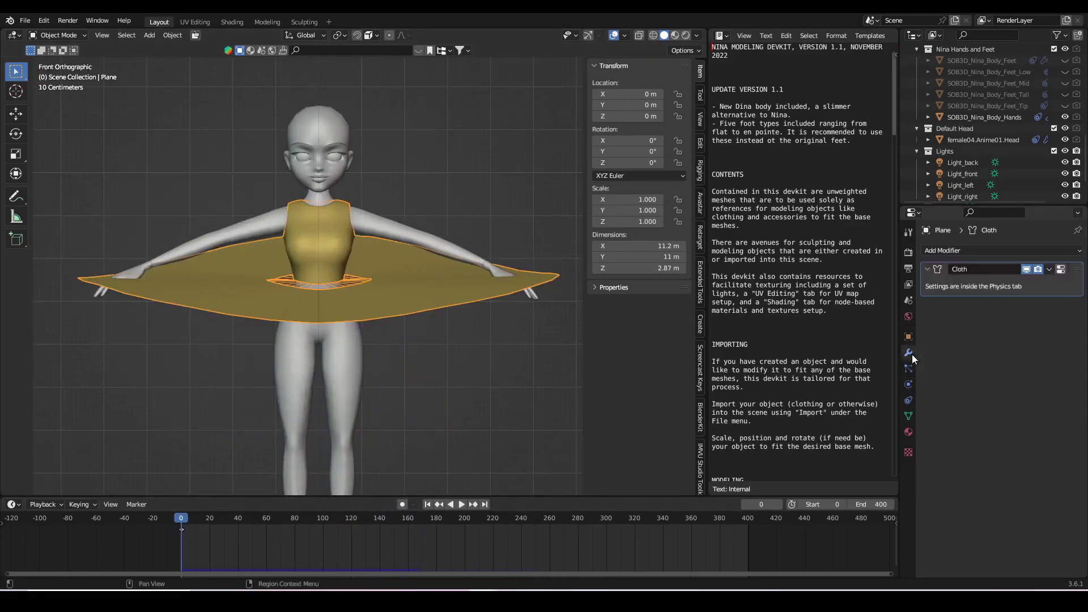
pyautogui.click(942, 251)
pyautogui.click(851, 464)
pyautogui.press('space')
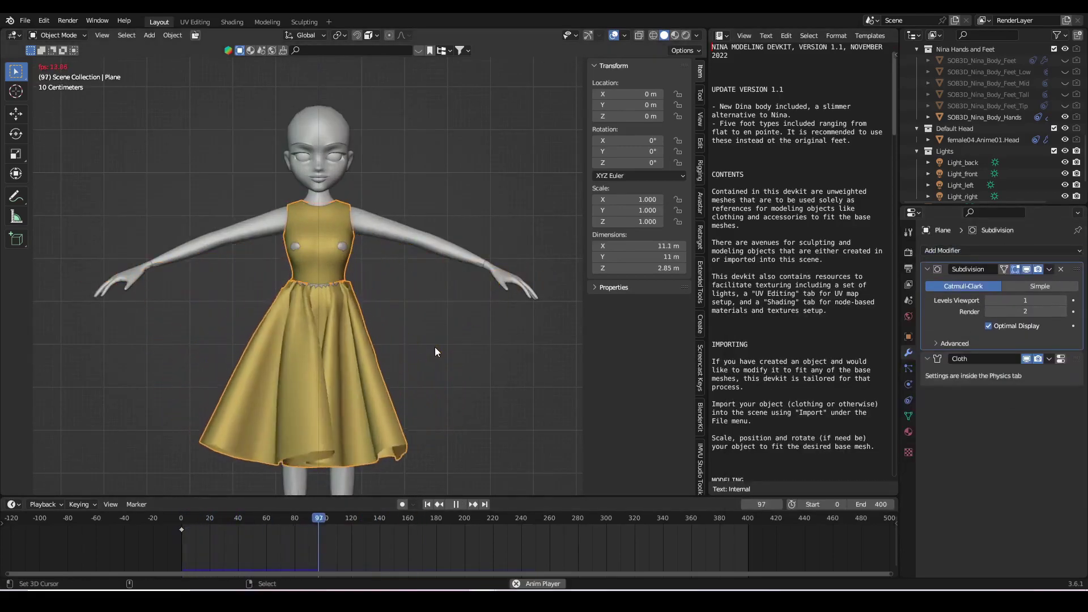
# - Set the cloth Vertex Mass to 0.3 kg and replay to check the drape
pyautogui.moveTo(435, 347)
pyautogui.mouseDown(button='middle')
pyautogui.moveTo(369, 392)
pyautogui.moveTo(317, 390)
pyautogui.mouseUp(button='middle')
pyautogui.press('KP_1')
pyautogui.click(907, 402)
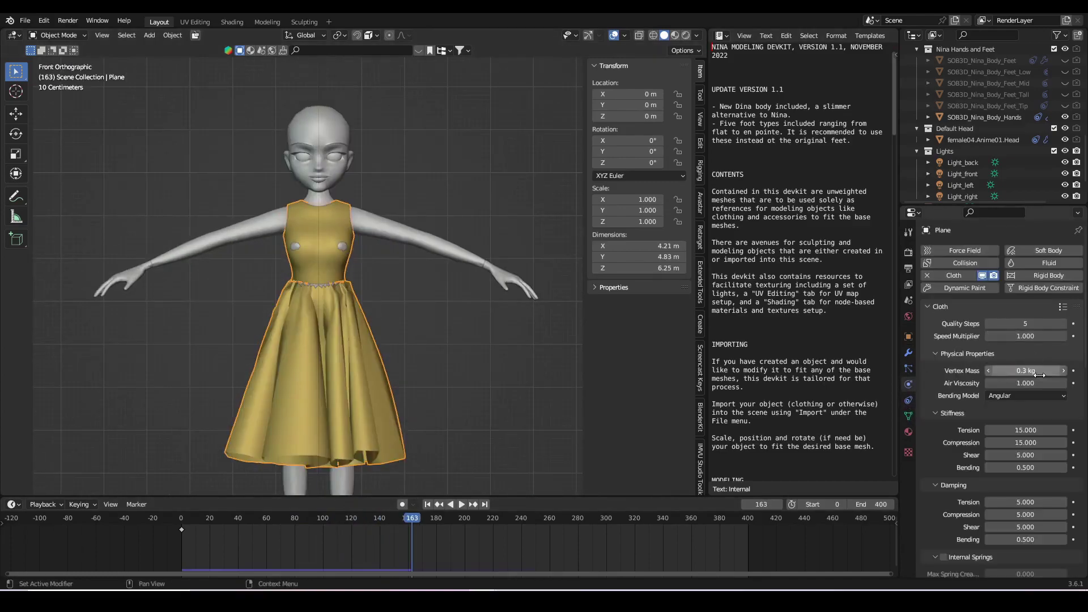
pyautogui.hotkey('shift', 'Left')
pyautogui.press('space')
pyautogui.press('KP_3')
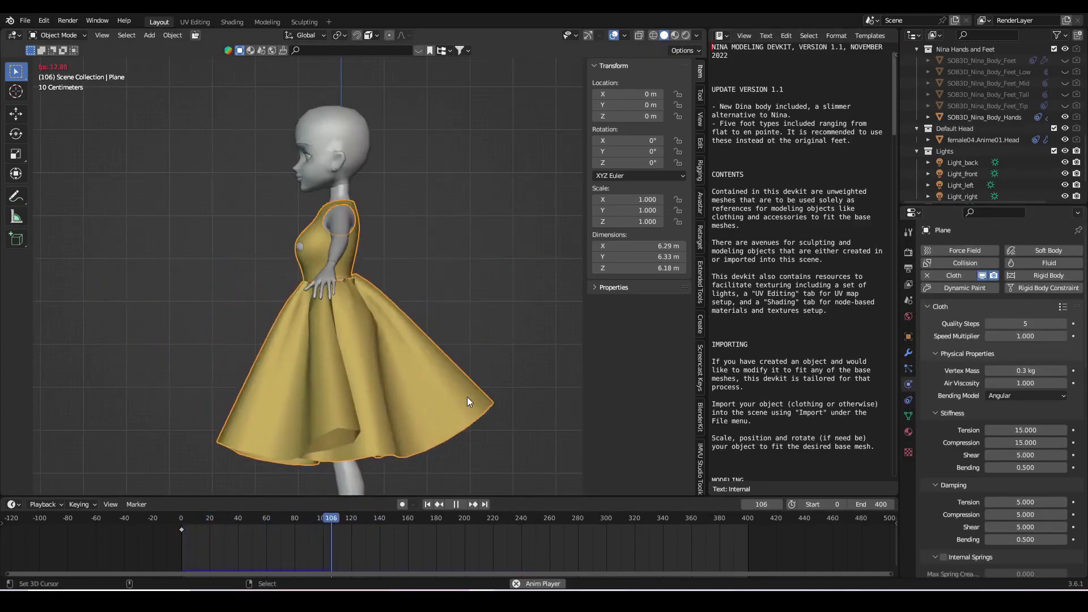
pyautogui.press('KP_1')
pyautogui.press('space')
pyautogui.moveTo(357, 404); pyautogui.dragTo(356, 424, button='middle')
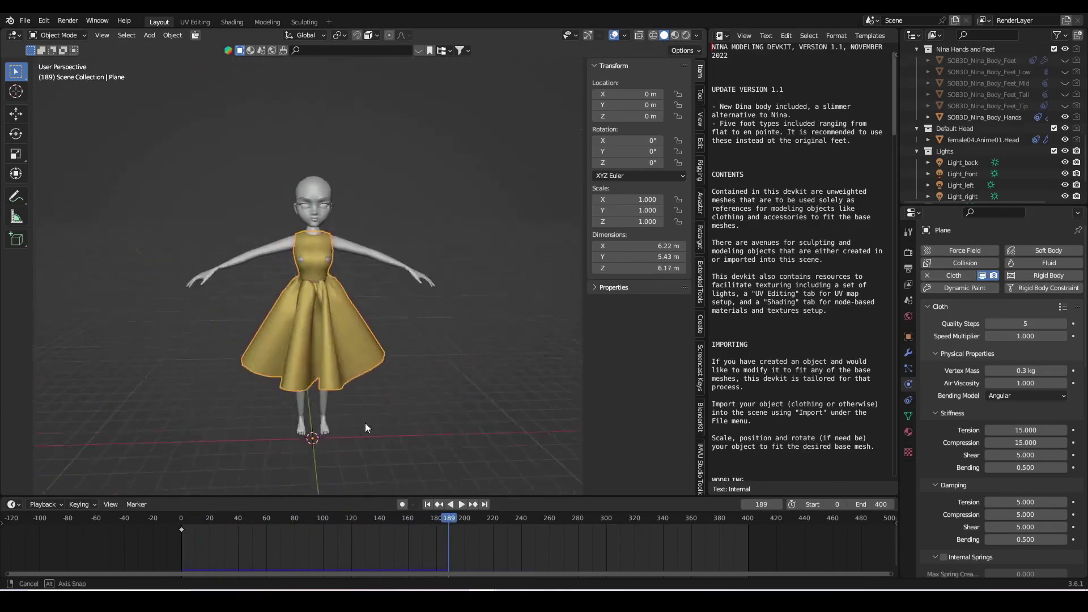
# - At frame one, bridge the two waist edge loops with merge distance 0.01
pyautogui.press('KP_1')
pyautogui.click(908, 352)
pyautogui.hotkey('shift', 'Left')
pyautogui.scroll(5, 405, 376)
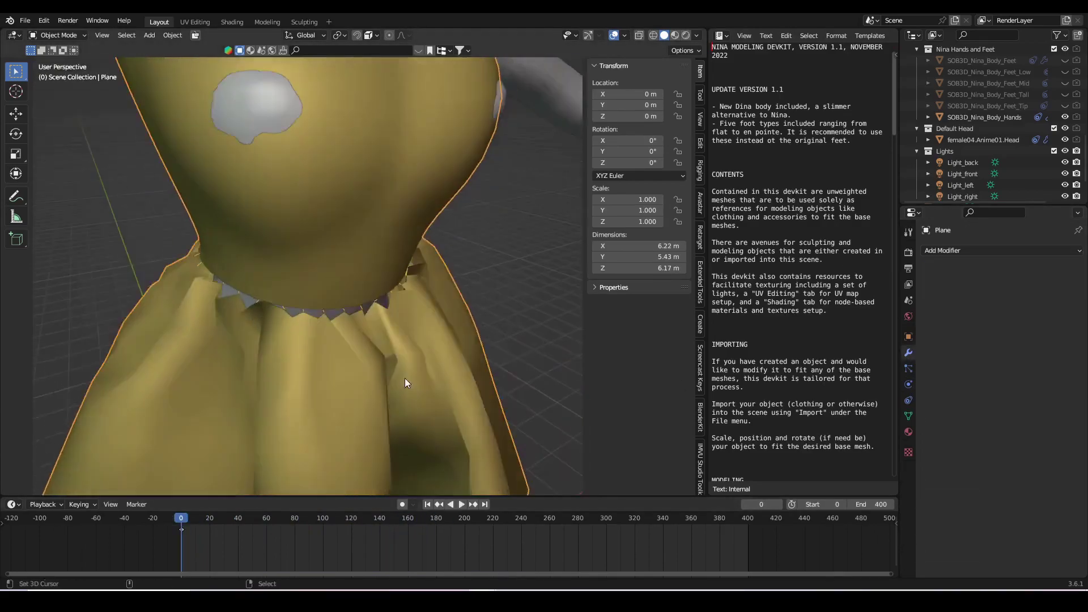
pyautogui.press('Tab')
pyautogui.keyDown('alt'); pyautogui.click(328, 381); pyautogui.keyUp('alt')
pyautogui.scroll(-3, 316, 388)
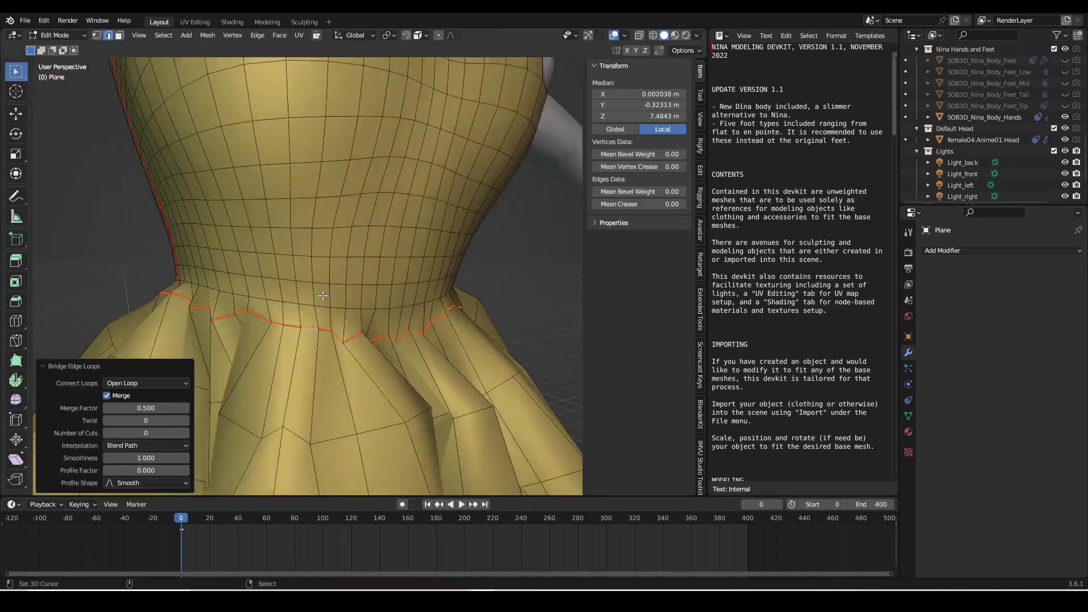
pyautogui.moveTo(316, 387); pyautogui.dragTo(127, 433, button='middle')
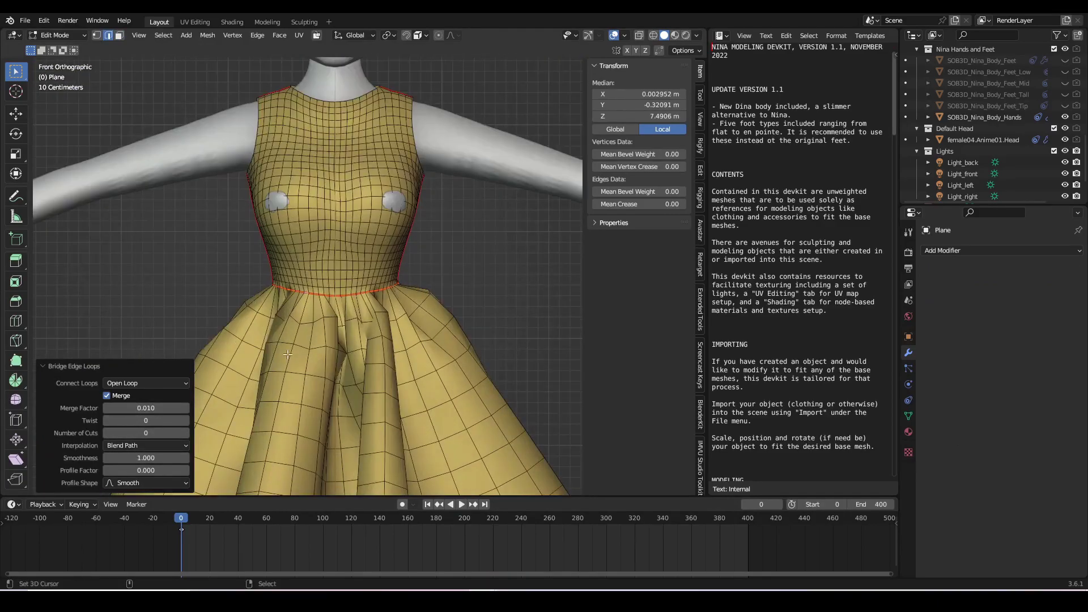
pyautogui.press('Tab')
# - Inspect the waist join and tweak its vertices from the side view
pyautogui.moveTo(425, 363); pyautogui.dragTo(476, 340, button='middle')
pyautogui.press('KP_1')
pyautogui.press('Tab')
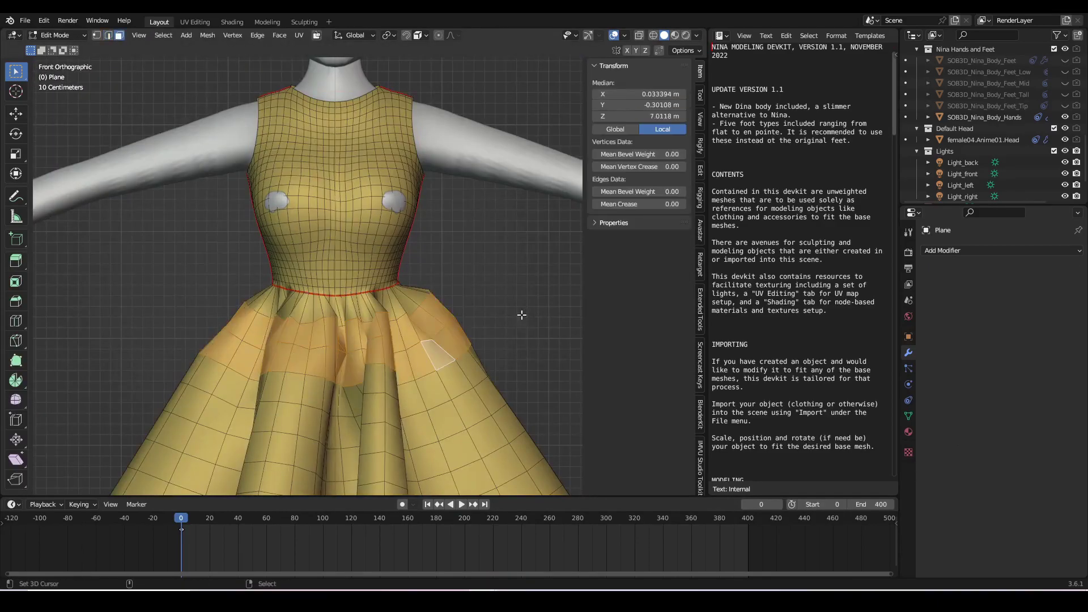
pyautogui.rightClick(522, 319)
pyautogui.press('Tab')
pyautogui.moveTo(452, 444)
pyautogui.mouseDown(button='middle')
pyautogui.moveTo(424, 381)
pyautogui.moveTo(515, 391)
pyautogui.mouseUp(button='middle')
pyautogui.scroll(-3, 515, 390)
pyautogui.scroll(5, 190, 413)
pyautogui.press('Tab')
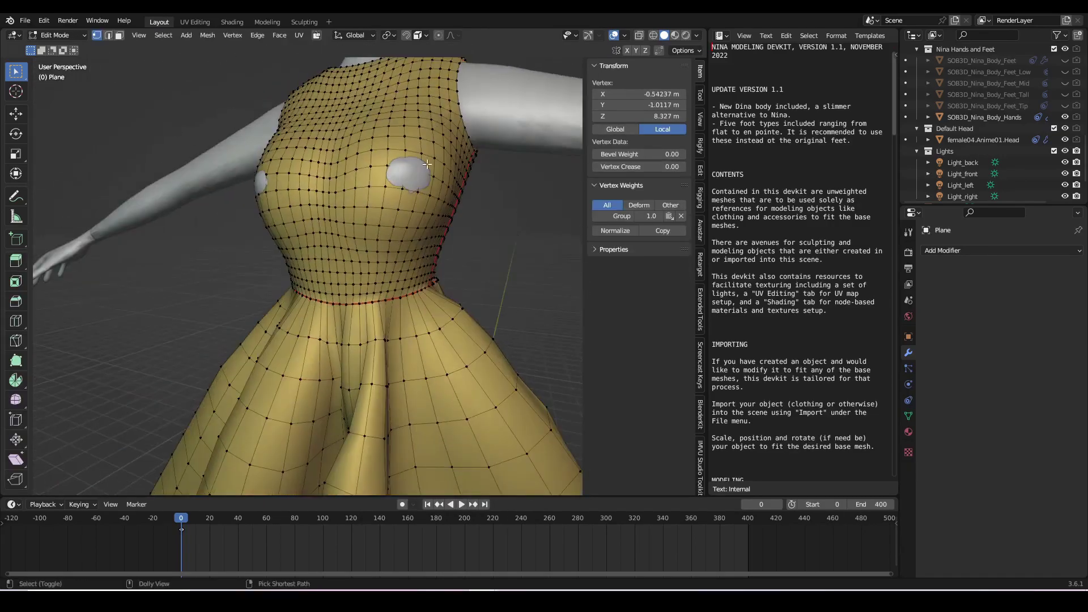
pyautogui.press('KP_3')
pyautogui.press('z')
pyautogui.press('Escape')
pyautogui.press('Tab')
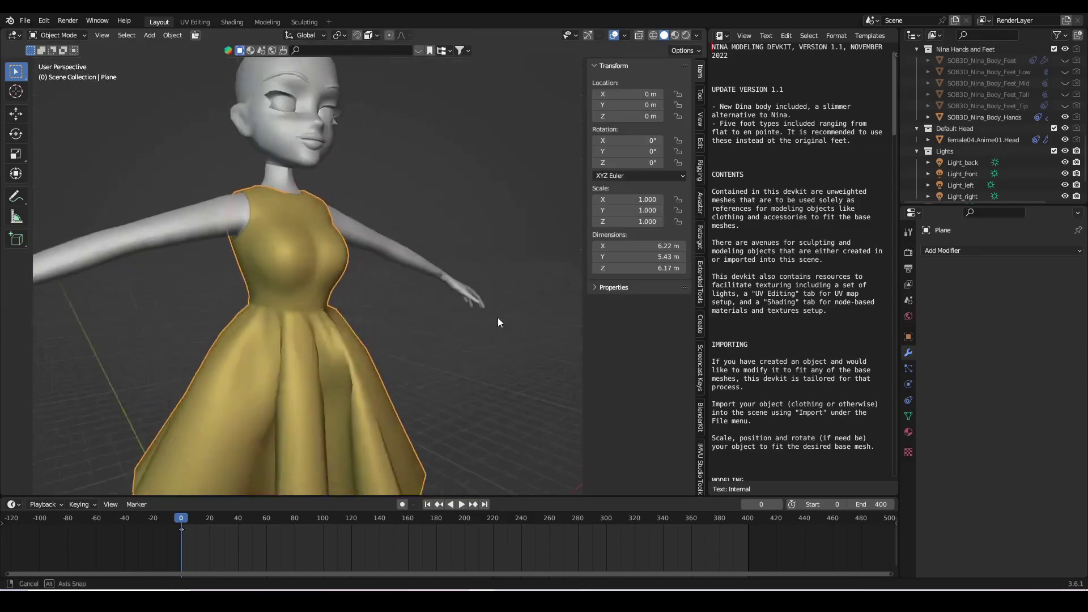
pyautogui.scroll(-3, 502, 318)
pyautogui.scroll(4, 419, 386)
pyautogui.scroll(3, 445, 376)
# - Grow and shrink the selection around the waist, viewing the torso from below
pyautogui.moveTo(446, 375)
pyautogui.mouseDown(button='middle')
pyautogui.moveTo(366, 396)
pyautogui.moveTo(398, 358)
pyautogui.mouseUp(button='middle')
pyautogui.press('Tab')
pyautogui.scroll(4, 399, 358)
pyautogui.scroll(-4, 398, 358)
pyautogui.scroll(-1, 441, 241)
pyautogui.scroll(3, 441, 241)
pyautogui.moveTo(441, 241); pyautogui.dragTo(352, 267, button='middle')
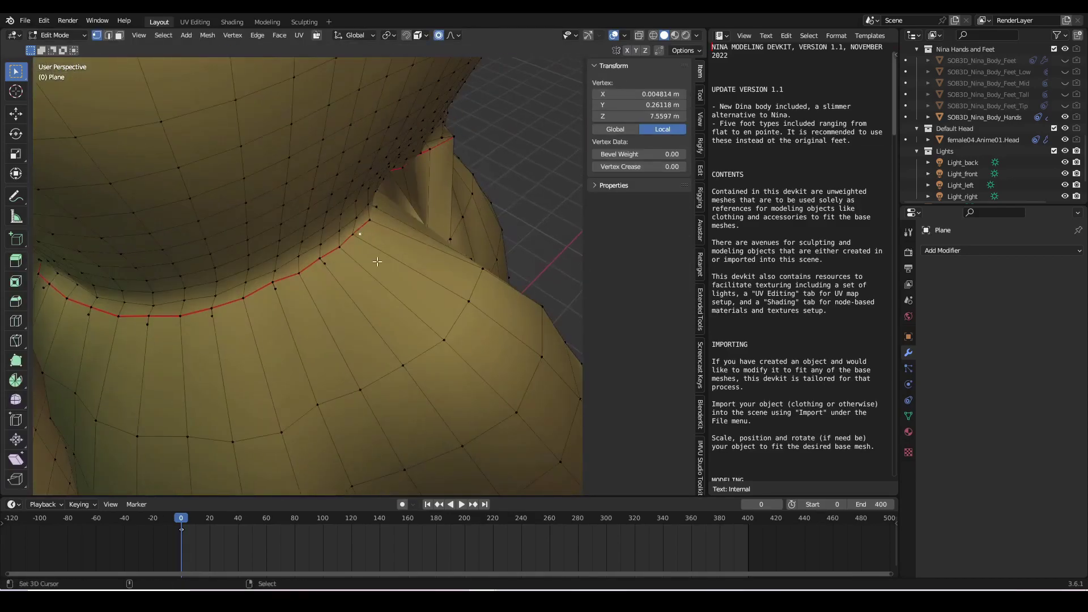
pyautogui.scroll(-2, 207, 321)
pyautogui.scroll(5, 207, 321)
pyautogui.scroll(-4, 195, 289)
pyautogui.scroll(5, 181, 245)
pyautogui.scroll(-3, 135, 127)
pyautogui.moveTo(230, 202); pyautogui.dragTo(364, 406, button='middle')
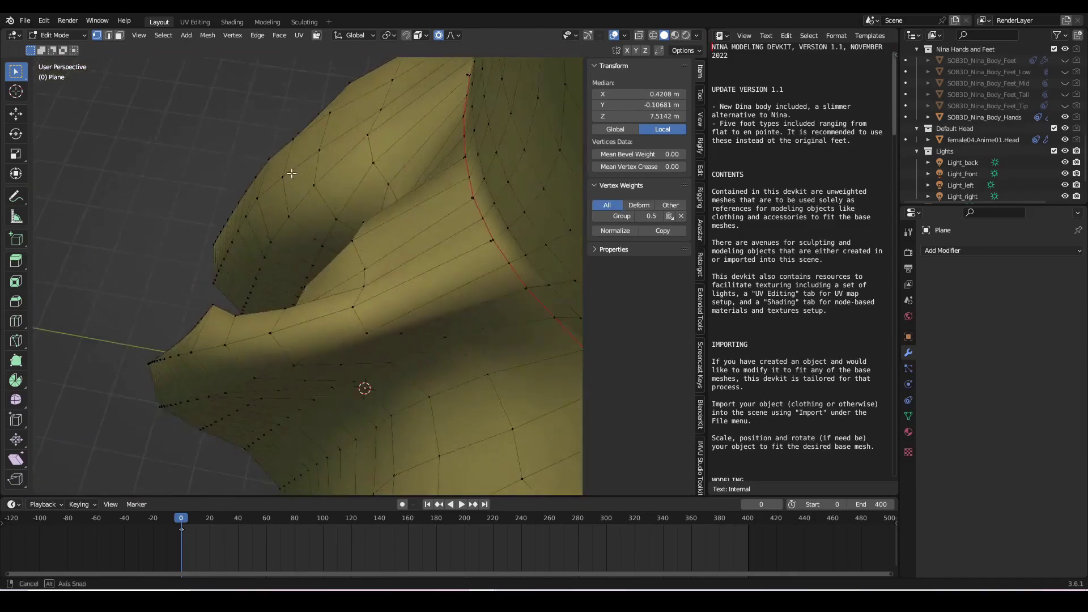
pyautogui.press('ctrl+shift+KP_Add')
pyautogui.moveTo(450, 171)
pyautogui.mouseDown(button='middle')
pyautogui.moveTo(353, 284)
pyautogui.moveTo(426, 255)
pyautogui.mouseUp(button='middle')
pyautogui.press('ctrl+KP_Add')
pyautogui.scroll(-2, 425, 255)
# - Hide connected mesh parts to reach the inner waist, then unhide all and deselect
pyautogui.click(474, 267)
pyautogui.press('h')
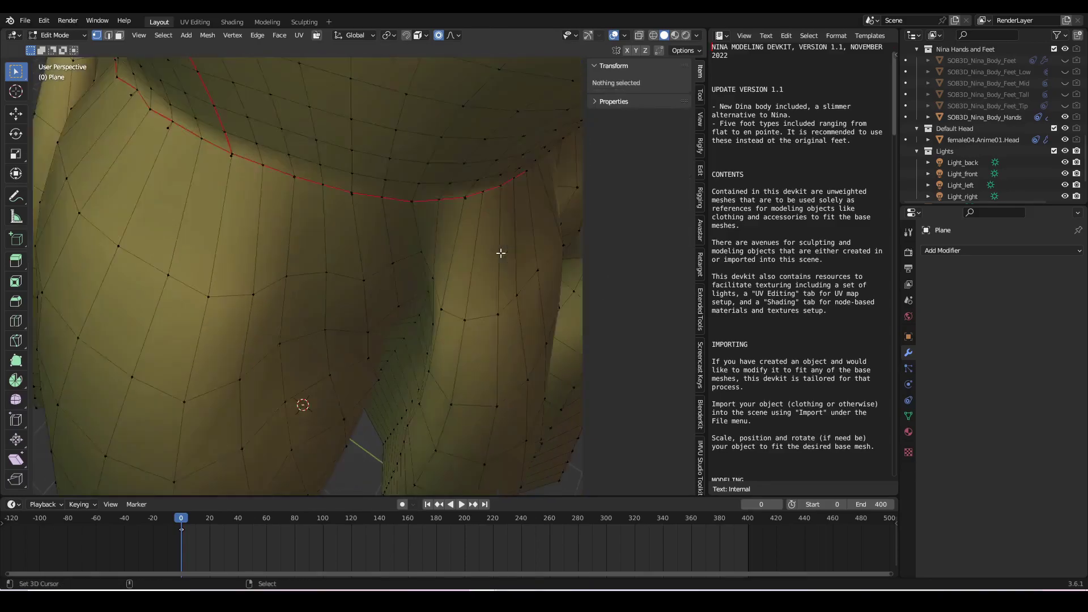
pyautogui.moveTo(498, 251)
pyautogui.mouseDown(button='middle')
pyautogui.moveTo(218, 299)
pyautogui.moveTo(333, 156)
pyautogui.mouseUp(button='middle')
pyautogui.hotkey('ctrl', 'l')
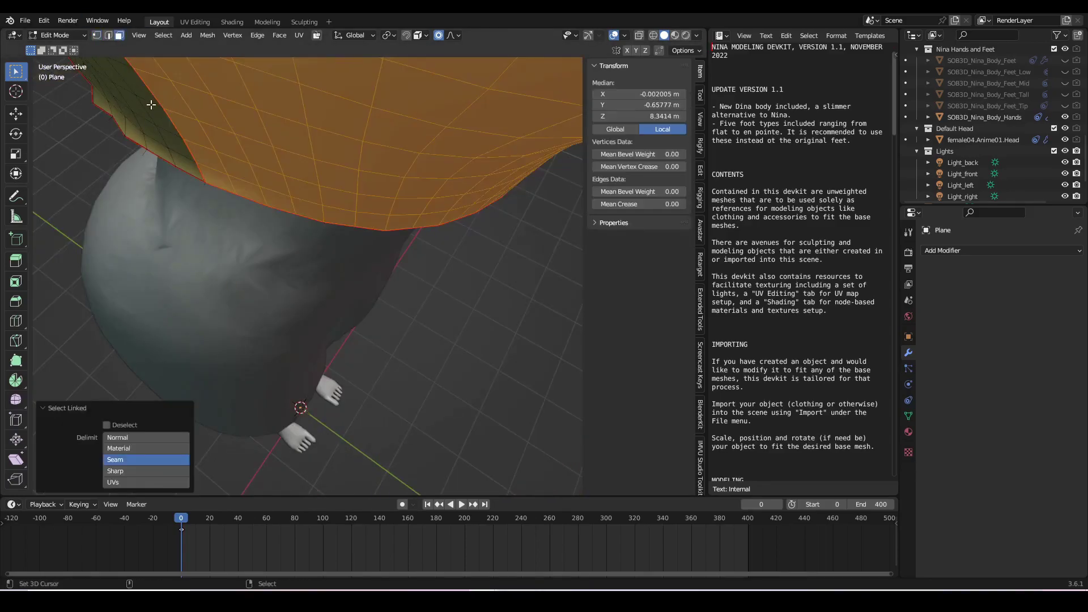
pyautogui.press('h')
pyautogui.moveTo(341, 255)
pyautogui.mouseDown(button='middle')
pyautogui.moveTo(557, 347)
pyautogui.moveTo(486, 279)
pyautogui.mouseUp(button='middle')
pyautogui.press('Escape')
pyautogui.hotkey('alt', 'h')
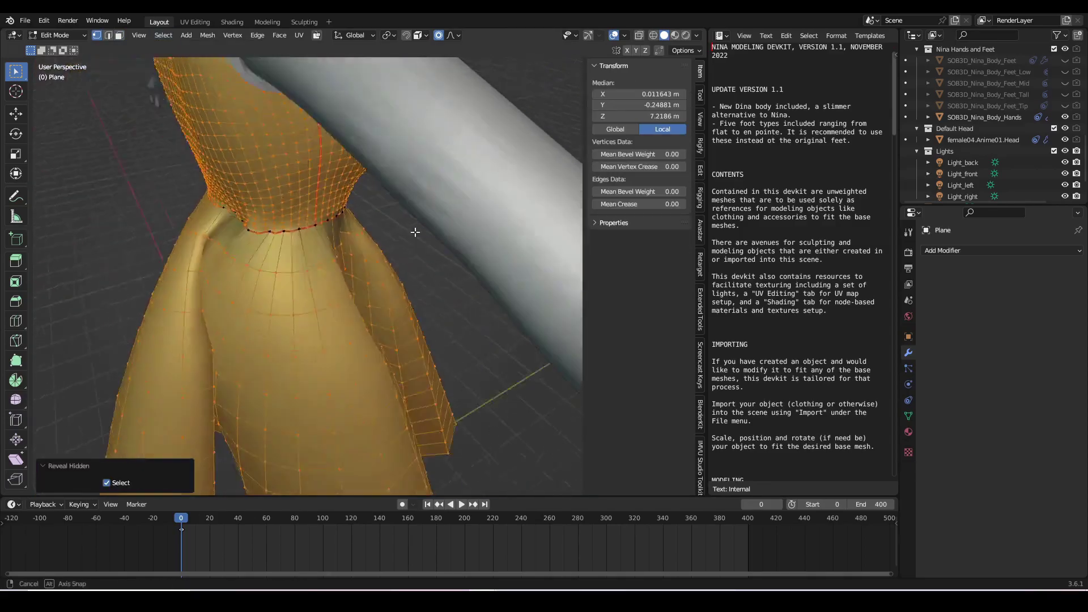
pyautogui.scroll(-3, 411, 230)
pyautogui.hotkey('alt', 'a')
pyautogui.moveTo(411, 231)
pyautogui.mouseDown(button='middle')
pyautogui.moveTo(299, 220)
pyautogui.moveTo(413, 296)
pyautogui.mouseUp(button='middle')
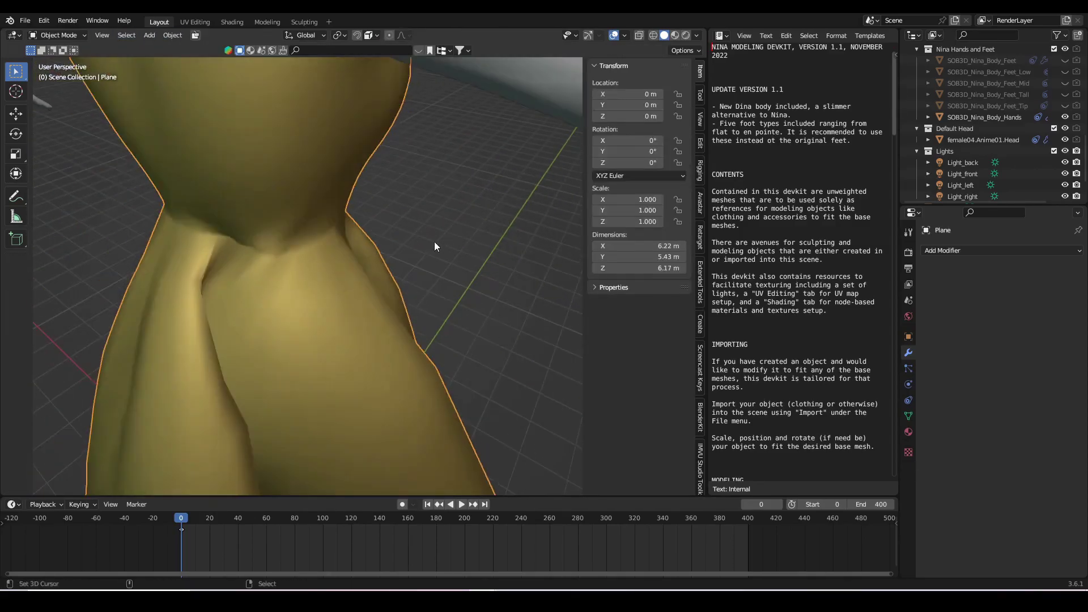
# - Select the waist edge loop and smooth its vertices twice
pyautogui.rightClick(383, 383)
pyautogui.click(384, 383)
pyautogui.rightClick(486, 272)
pyautogui.click(485, 273)
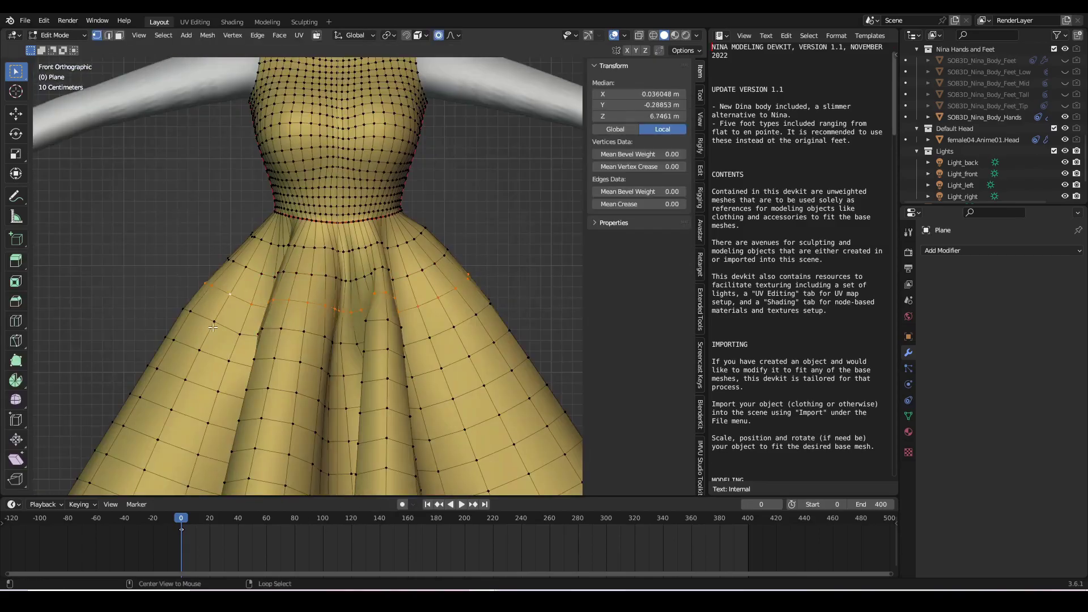
pyautogui.rightClick(400, 326)
pyautogui.click(400, 326)
# - Check the dress from side and front views, then select bodice and dress parts
pyautogui.press('Tab')
pyautogui.press('KP_3')
pyautogui.press('KP_1')
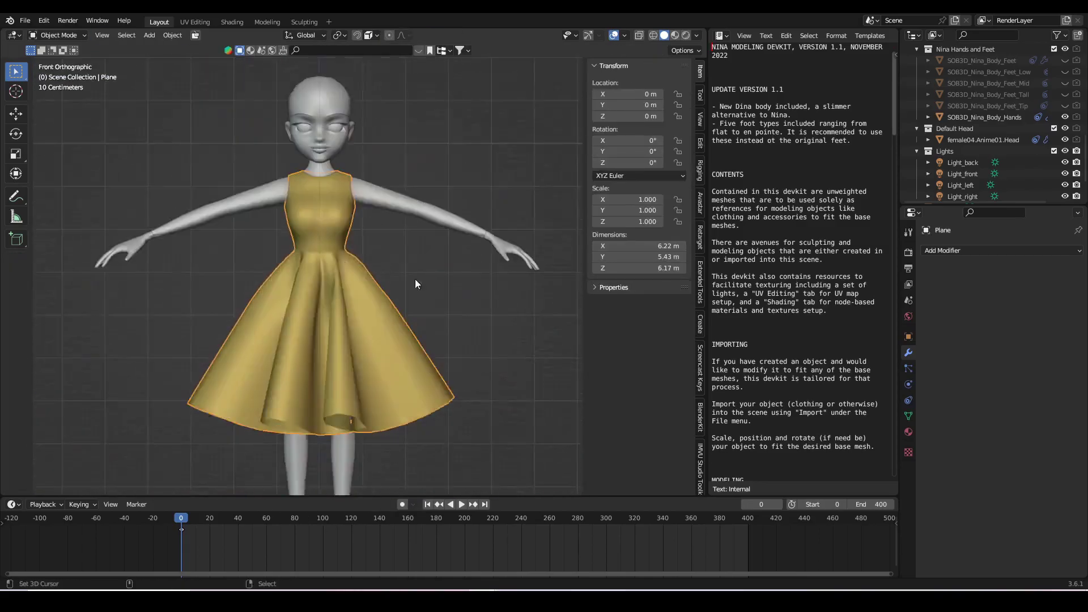
pyautogui.press('Tab')
pyautogui.scroll(5, 397, 242)
pyautogui.scroll(1, 396, 242)
pyautogui.press('Tab')
pyautogui.scroll(-4, 396, 243)
pyautogui.moveTo(397, 242)
pyautogui.mouseDown(button='middle')
pyautogui.moveTo(513, 345)
pyautogui.moveTo(411, 342)
pyautogui.mouseUp(button='middle')
pyautogui.press('Tab')
pyautogui.scroll(4, 476, 307)
pyautogui.click(513, 345)
pyautogui.click(410, 343)
pyautogui.press('KP_1')
pyautogui.scroll(-3, 411, 342)
# - Unwrap the whole dress along its seams in the UV Editing workspace
pyautogui.click(195, 22)
pyautogui.moveTo(680, 340); pyautogui.dragTo(766, 340, button='middle')
pyautogui.press('KP_3')
pyautogui.press('u')
pyautogui.press('Return')
pyautogui.press('a')
pyautogui.scroll(1, 323, 396)
# - Rotate the full UV layout, then turn the skirt panel upright
pyautogui.press('r')
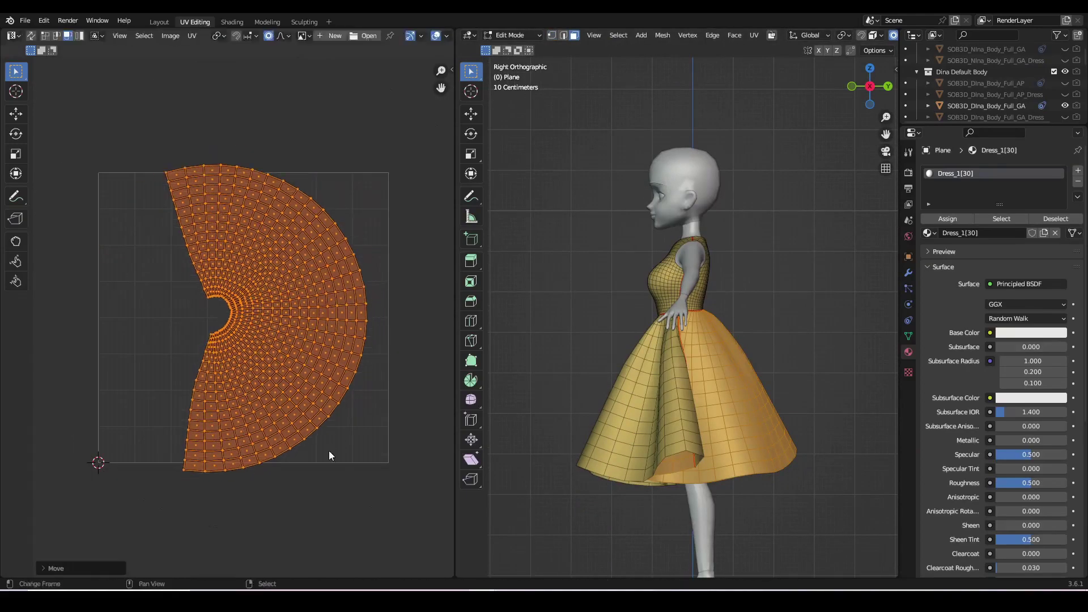
pyautogui.click(711, 416)
pyautogui.press('l')
pyautogui.press('r')
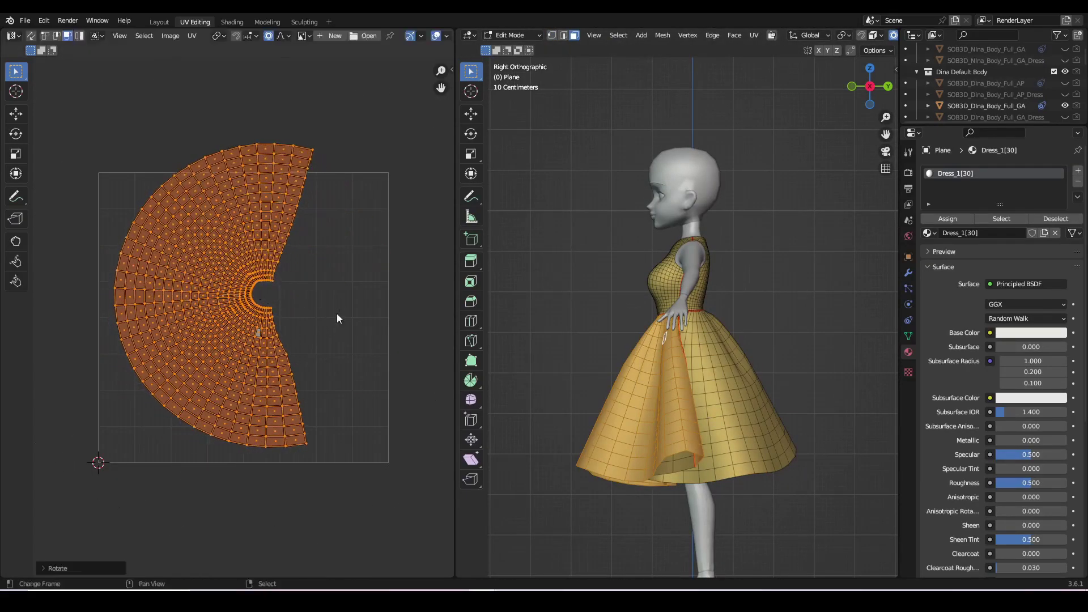
pyautogui.click(377, 382)
# - Rotate the bodice UV island and scale it up within the grid
pyautogui.hotkey('alt', 'a')
pyautogui.press('ctrl+KP_1')
pyautogui.scroll(3, 683, 345)
pyautogui.press('l')
pyautogui.press('a')
pyautogui.press('r')
pyautogui.click(223, 465)
pyautogui.press('s')
pyautogui.click(322, 481)
pyautogui.press('KP_1')
# - Unwrap the front bodice and rotate its UVs to stand upright
pyautogui.press('l')
pyautogui.press('u')
pyautogui.click(629, 220)
pyautogui.press('a')
pyautogui.press('r')
pyautogui.click(327, 344)
# - In Layout, create a new renamed material and assign it to the back bodice
pyautogui.click(159, 22)
pyautogui.press('Tab')
pyautogui.press('KP_3')
pyautogui.press('l')
pyautogui.click(908, 431)
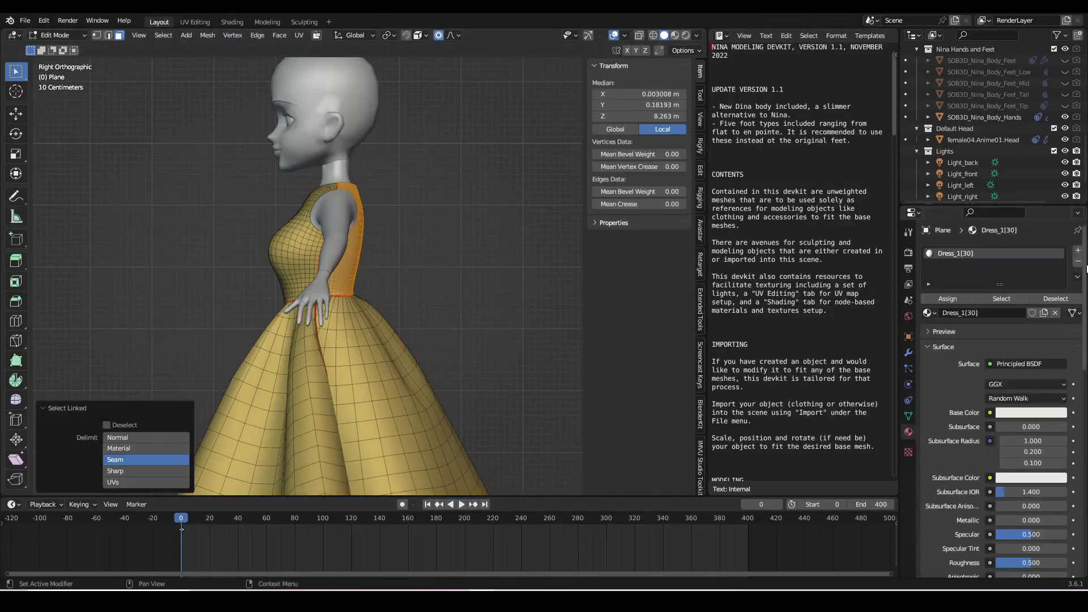
pyautogui.click(1079, 250)
pyautogui.click(962, 331)
pyautogui.doubleClick(963, 331)
pyautogui.click(948, 316)
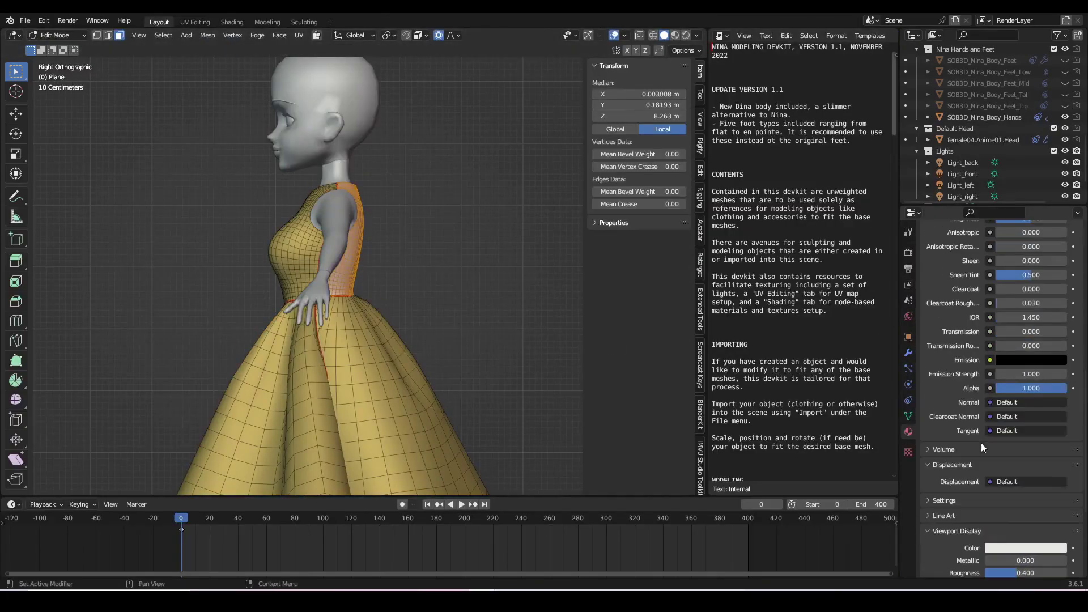
# - Add a second new renamed material and assign it to the front skirt
pyautogui.click(1078, 251)
pyautogui.click(967, 335)
pyautogui.doubleClick(966, 332)
pyautogui.write('Dress_3[32')
pyautogui.click(947, 317)
# - Assign a new material to the back skirt with a purple viewport display colour
pyautogui.hotkey('alt', 'a')
pyautogui.press('l')
pyautogui.click(1078, 250)
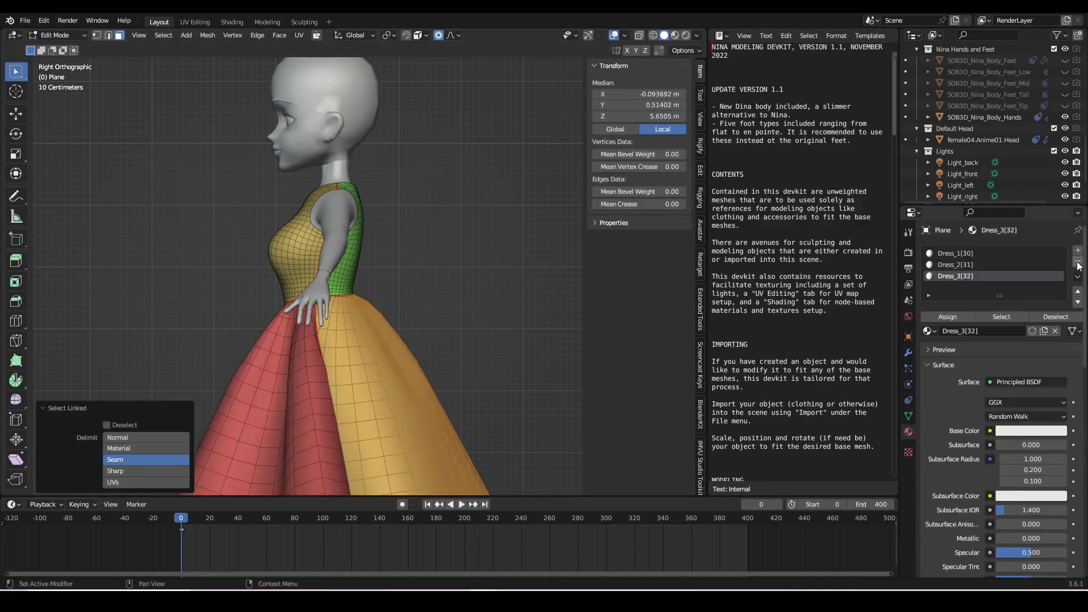
pyautogui.click(967, 331)
pyautogui.doubleClick(960, 331)
pyautogui.click(947, 317)
pyautogui.scroll(-10, 995, 383)
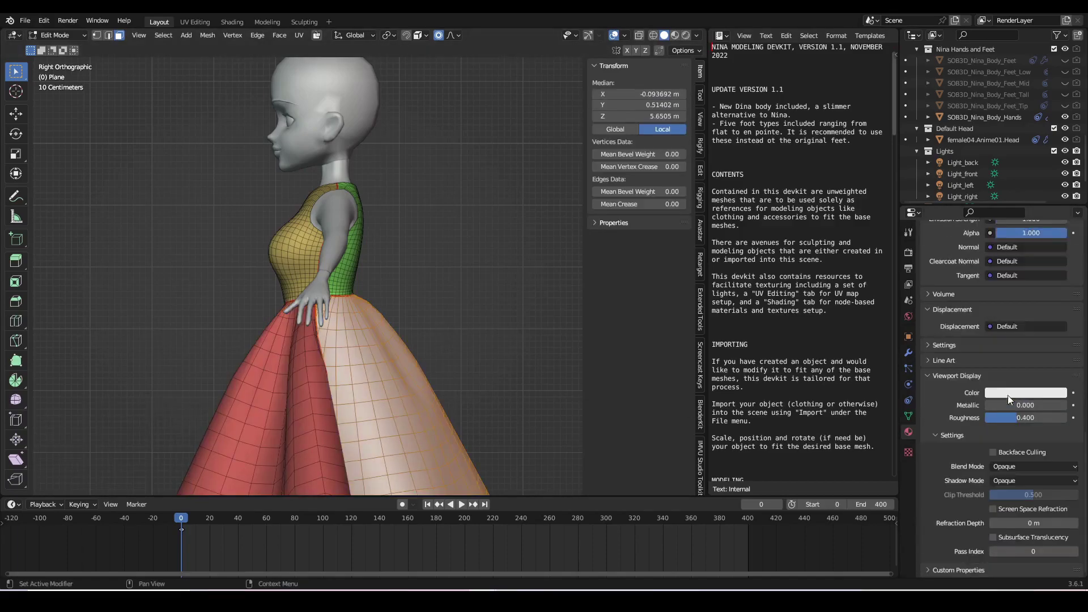
pyautogui.click(1025, 392)
pyautogui.click(986, 285)
# - Leave Edit Mode and orbit the figure to review the coloured panels
pyautogui.press('Tab')
pyautogui.press('KP_1')
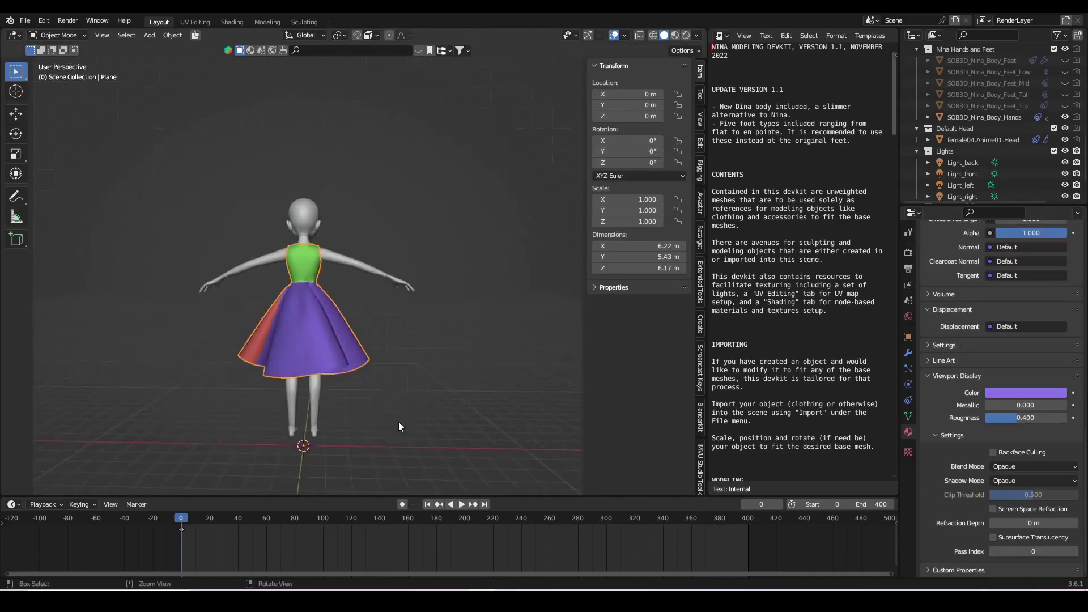
pyautogui.scroll(5, 312, 363)
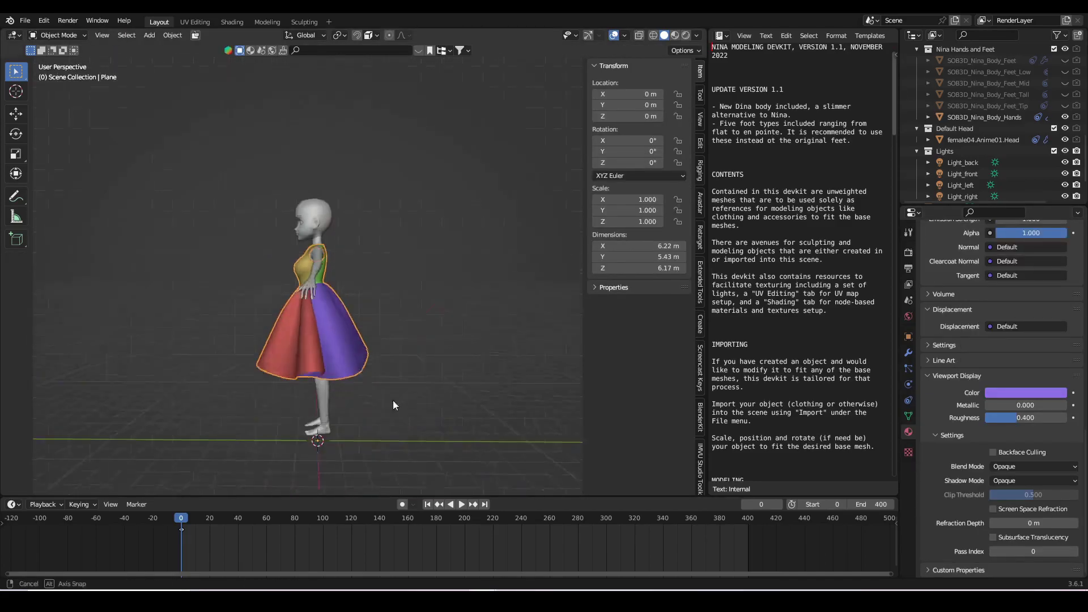
pyautogui.moveTo(313, 358); pyautogui.dragTo(472, 377, button='middle')
pyautogui.press('KP_1')
pyautogui.scroll(5, 439, 336)
# - In Sculpting, smooth the bodice with the Smooth brush at 95 px radius
pyautogui.hotkey('ctrl', 'Tab')
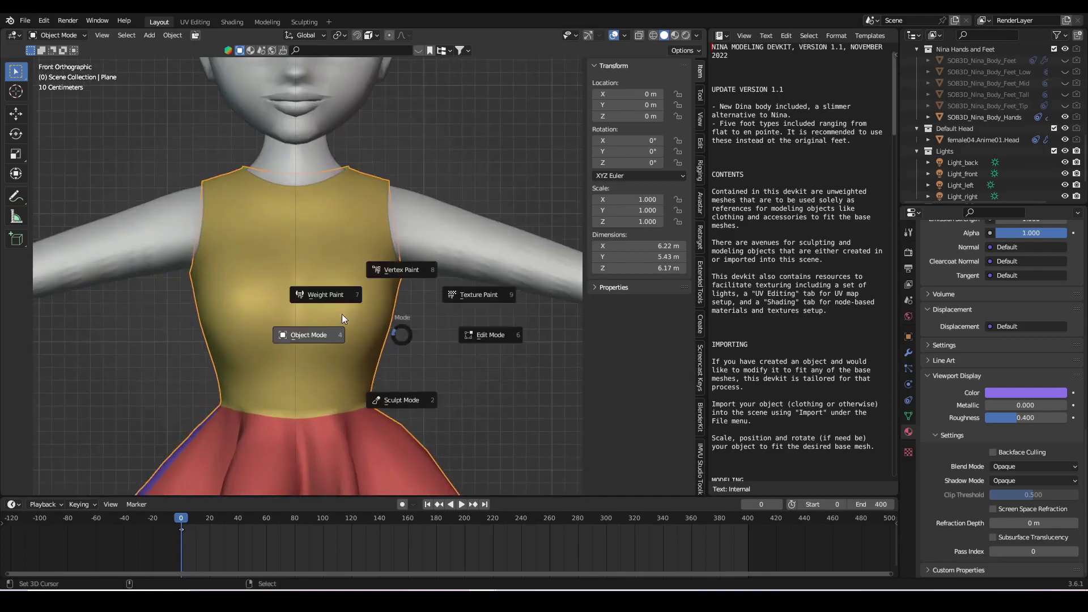
pyautogui.press('Escape')
pyautogui.click(304, 21)
pyautogui.scroll(5, 513, 404)
pyautogui.scroll(3, 514, 405)
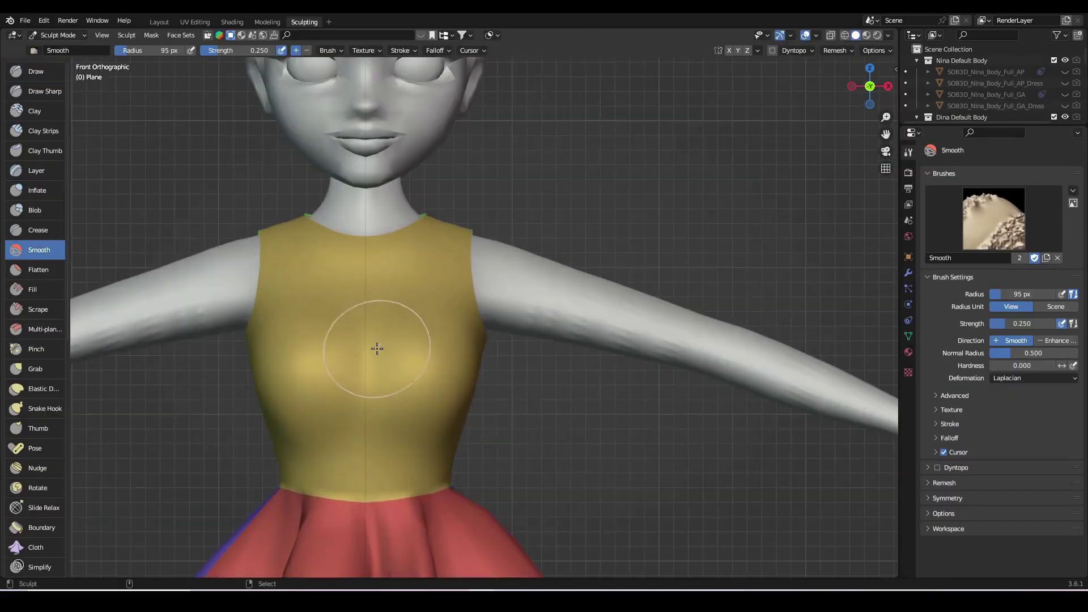
pyautogui.press('f')
pyautogui.click(382, 360)
pyautogui.moveTo(382, 360); pyautogui.dragTo(380, 403, button='middle')
# - Smooth the chest area, then fill dips on the bodice with the Fill brush
pyautogui.press('KP_1')
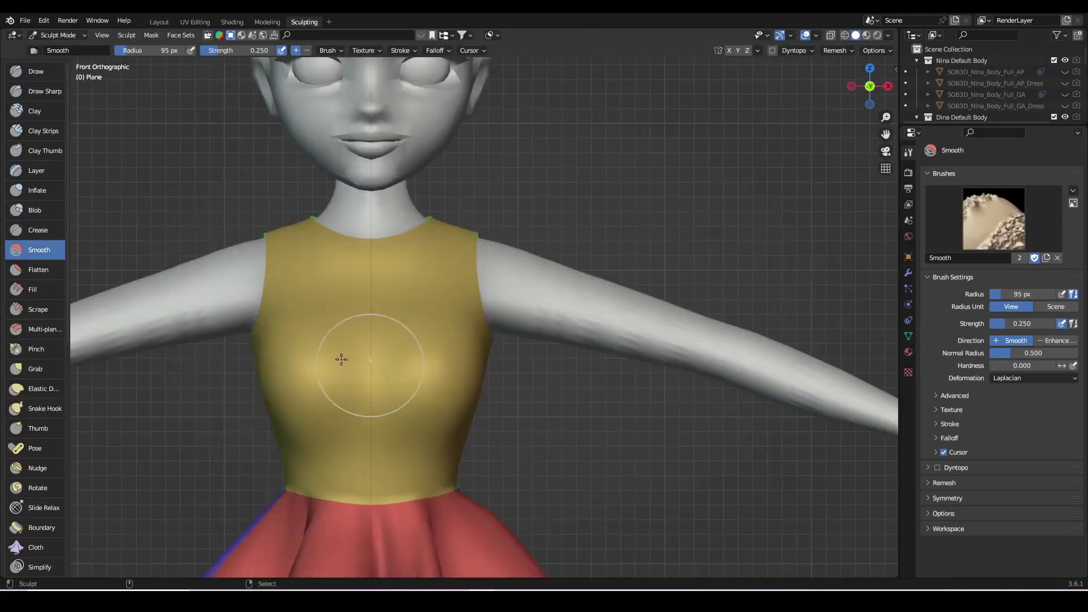
pyautogui.moveTo(361, 363); pyautogui.dragTo(426, 382, button='middle')
pyautogui.press('KP_1')
pyautogui.click(33, 289)
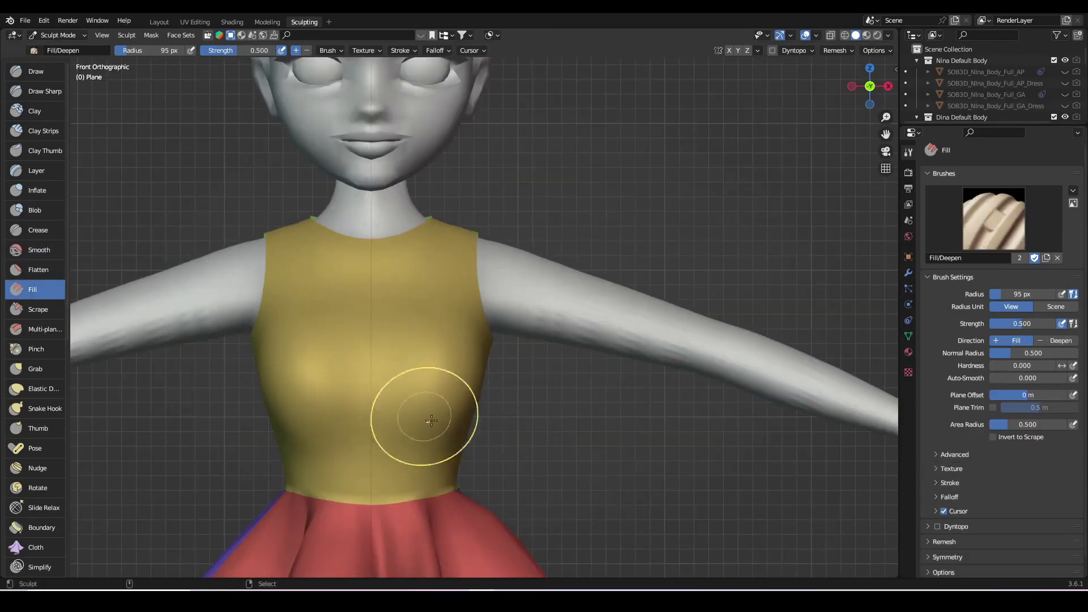
pyautogui.moveTo(438, 430)
pyautogui.mouseDown(button='middle')
pyautogui.moveTo(449, 408)
pyautogui.moveTo(363, 380)
pyautogui.moveTo(438, 384)
pyautogui.moveTo(374, 385)
pyautogui.mouseUp(button='middle')
pyautogui.hotkey('shift', 's')
pyautogui.scroll(-3, 437, 384)
pyautogui.scroll(3, 476, 376)
pyautogui.moveTo(512, 423)
pyautogui.mouseDown(button='middle')
pyautogui.moveTo(462, 370)
pyautogui.moveTo(539, 360)
pyautogui.moveTo(553, 461)
pyautogui.moveTo(395, 440)
pyautogui.moveTo(583, 438)
pyautogui.moveTo(637, 397)
pyautogui.mouseUp(button='middle')
pyautogui.scroll(-5, 637, 397)
# - Back in Layout, toggle viewport shading back to colour and view the figure front-on
pyautogui.press('KP_1')
pyautogui.click(159, 22)
pyautogui.moveTo(491, 356); pyautogui.dragTo(184, 336, button='middle')
pyautogui.scroll(-3, 338, 324)
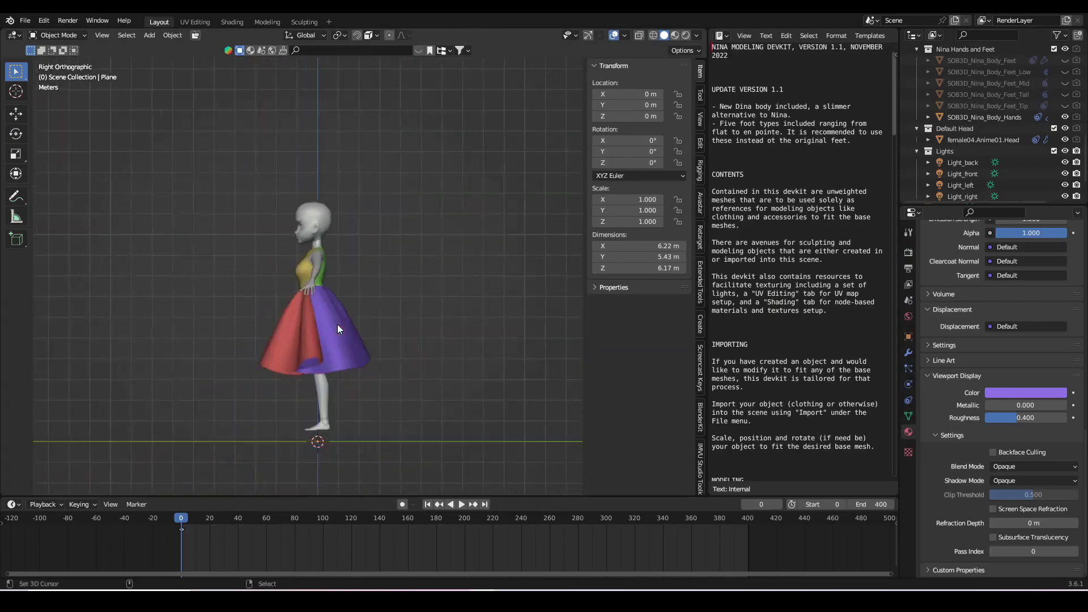
pyautogui.moveTo(337, 324); pyautogui.dragTo(442, 323, button='middle')
pyautogui.click(677, 38)
pyautogui.press('KP_1')
pyautogui.moveTo(471, 276); pyautogui.dragTo(518, 295, button='middle')
pyautogui.press('KP_1')
pyautogui.click(664, 35)
pyautogui.scroll(5, 1046, 184)
pyautogui.scroll(5, 1046, 183)
pyautogui.scroll(-5, 1051, 156)
pyautogui.scroll(-5, 1051, 155)
pyautogui.scroll(-3, 1051, 156)
pyautogui.scroll(-3, 1050, 158)
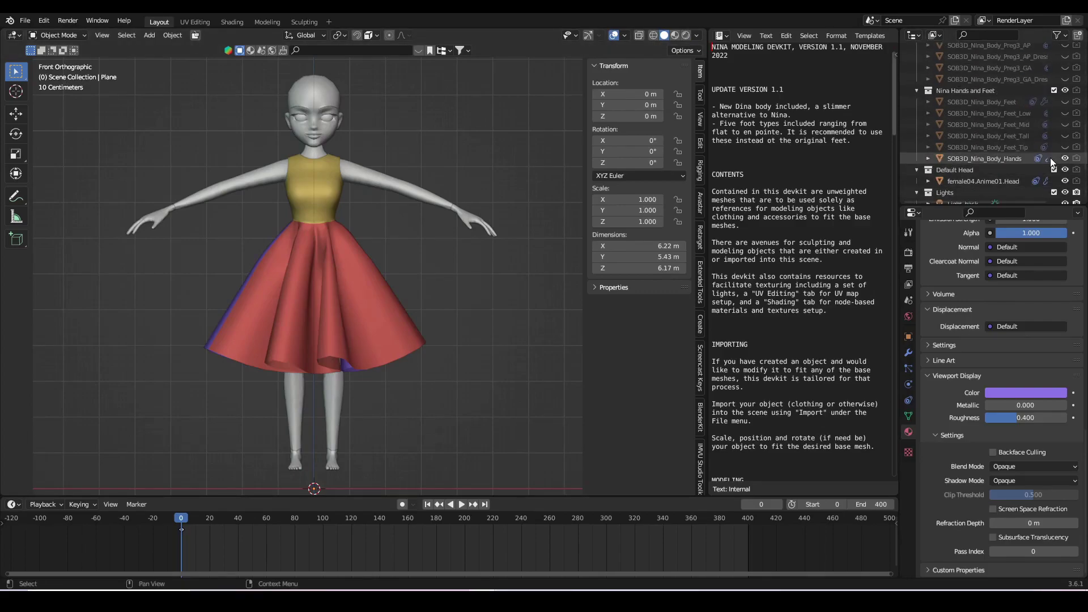
pyautogui.scroll(3, 1050, 157)
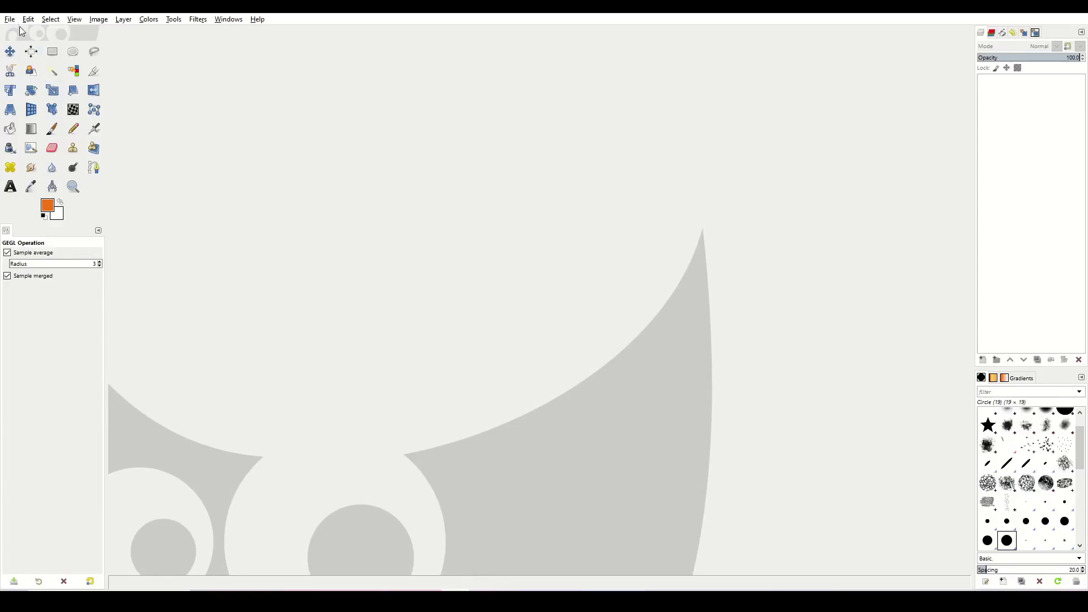
# - Create a new image and set the foreground colour to pink
pyautogui.hotkey('ctrl', 'n')
pyautogui.write('256')
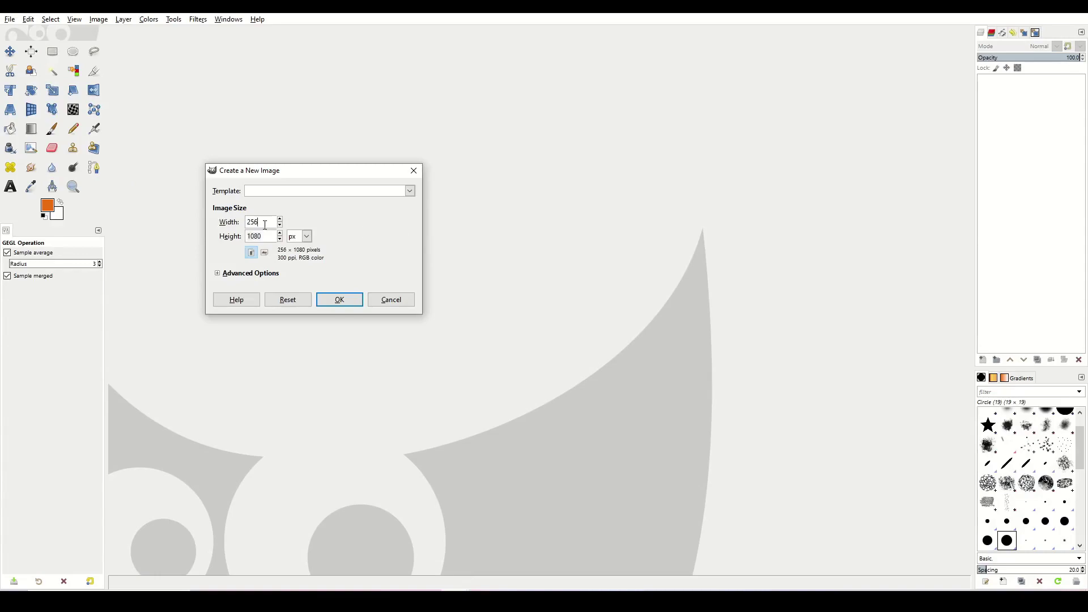
pyautogui.write('100')
pyautogui.press('Return')
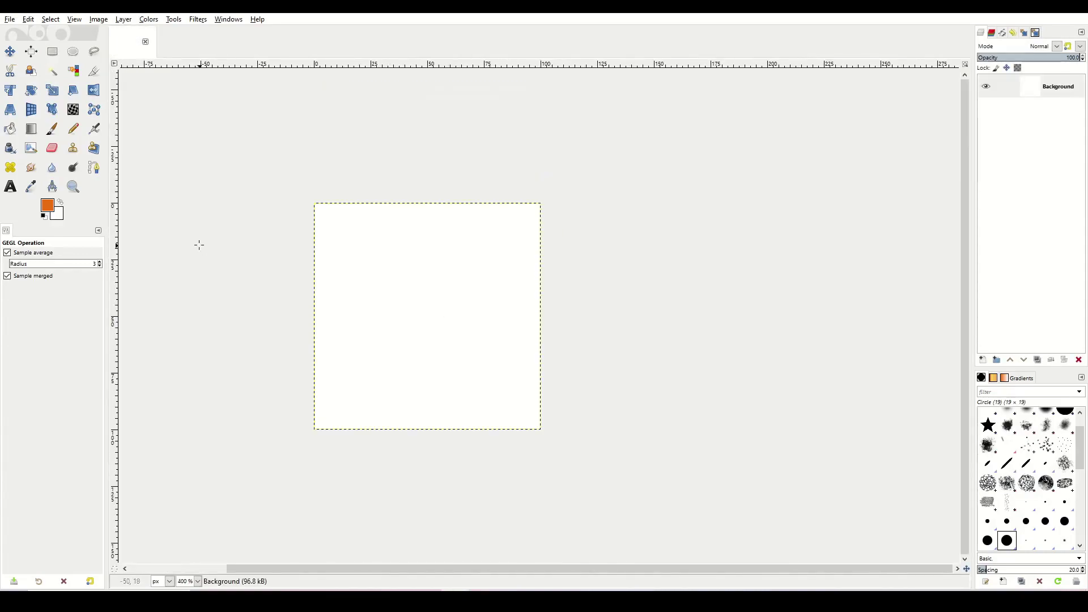
pyautogui.click(51, 208)
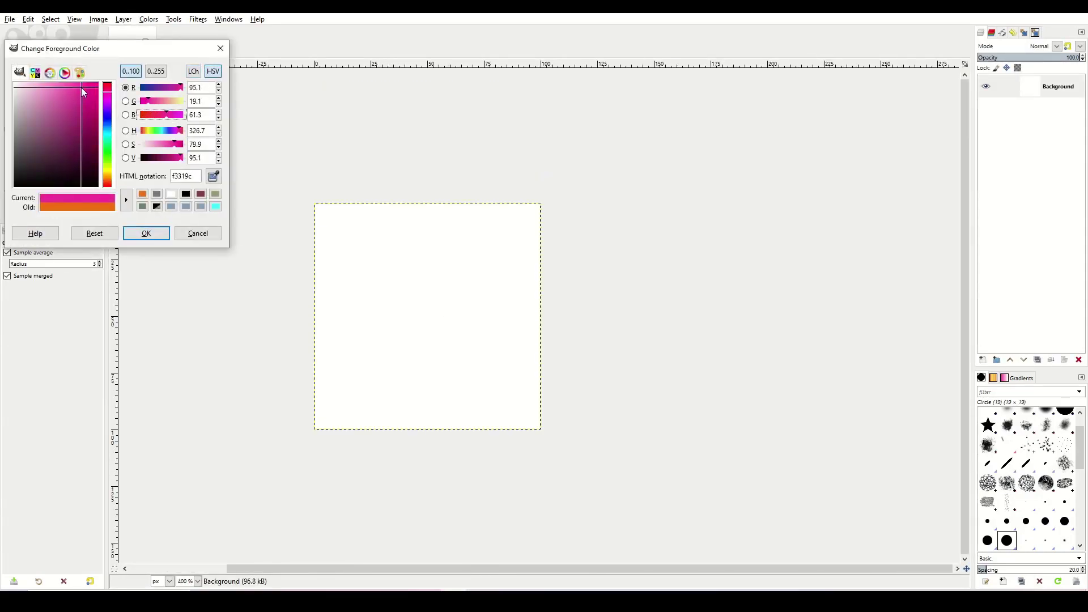
pyautogui.click(146, 233)
pyautogui.click(56, 214)
# - Add a transparent layer and fill a rectangular vertical strip with pink
pyautogui.click(145, 233)
pyautogui.click(984, 360)
pyautogui.click(1001, 485)
pyautogui.press('r')
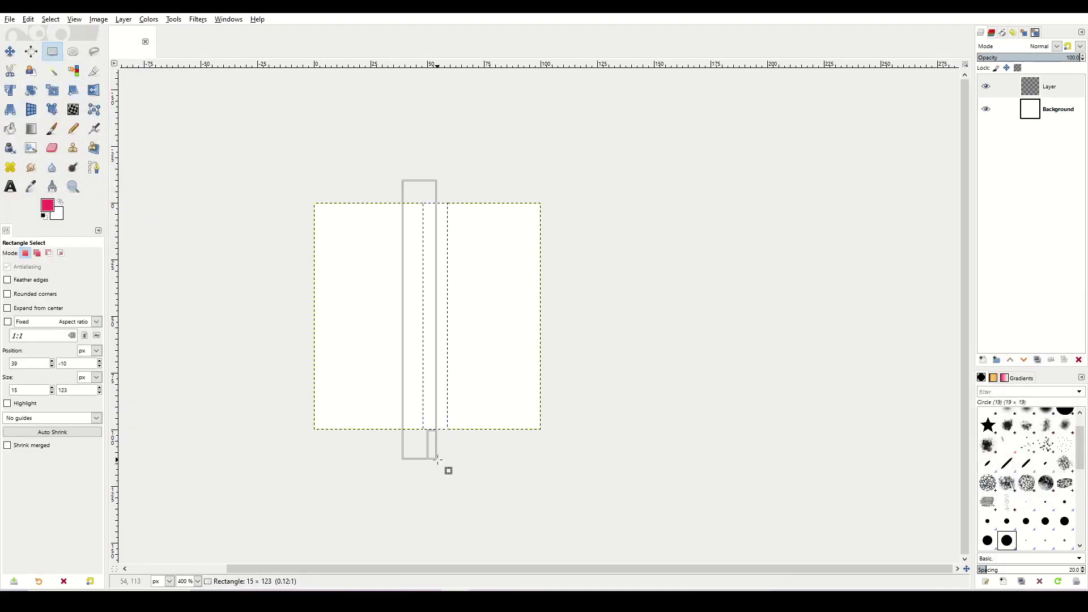
pyautogui.hotkey('shift', 'b')
pyautogui.click(421, 313)
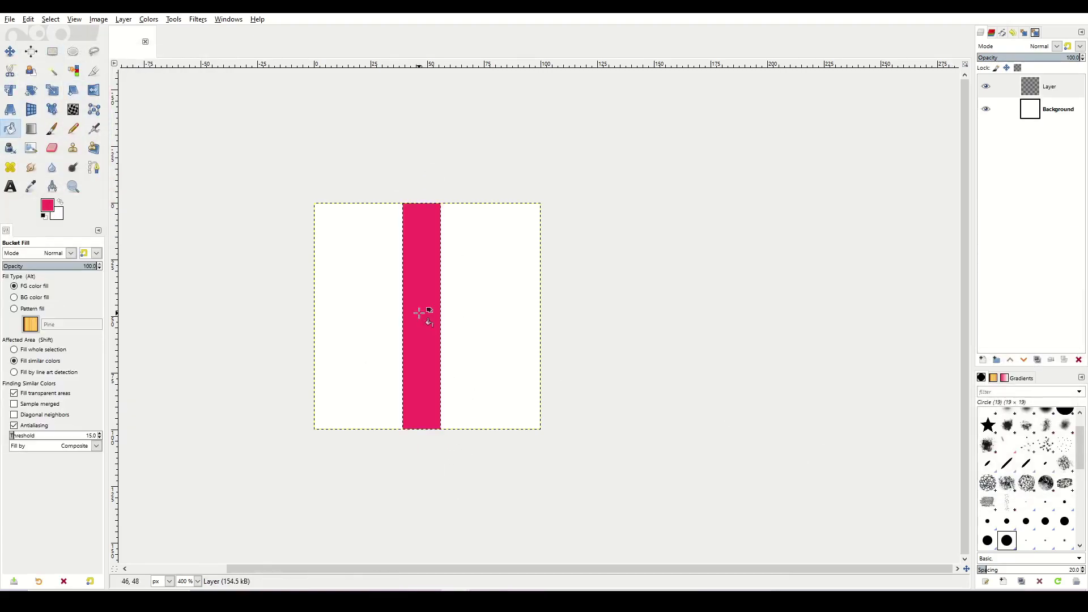
pyautogui.click(52, 52)
# - Duplicate the pink bar layer and rotate the copy into a horizontal bar
pyautogui.rightClick(1051, 86)
pyautogui.click(978, 182)
pyautogui.click(99, 19)
pyautogui.click(306, 178)
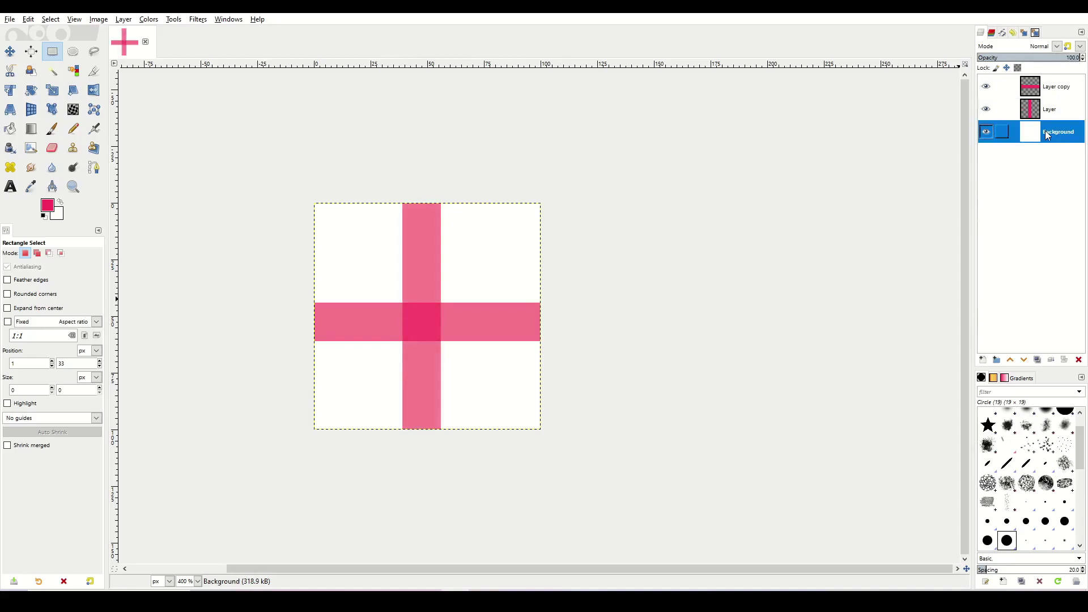
# - Fill the background, trying pale yellow, cream and peach before orange
pyautogui.click(44, 210)
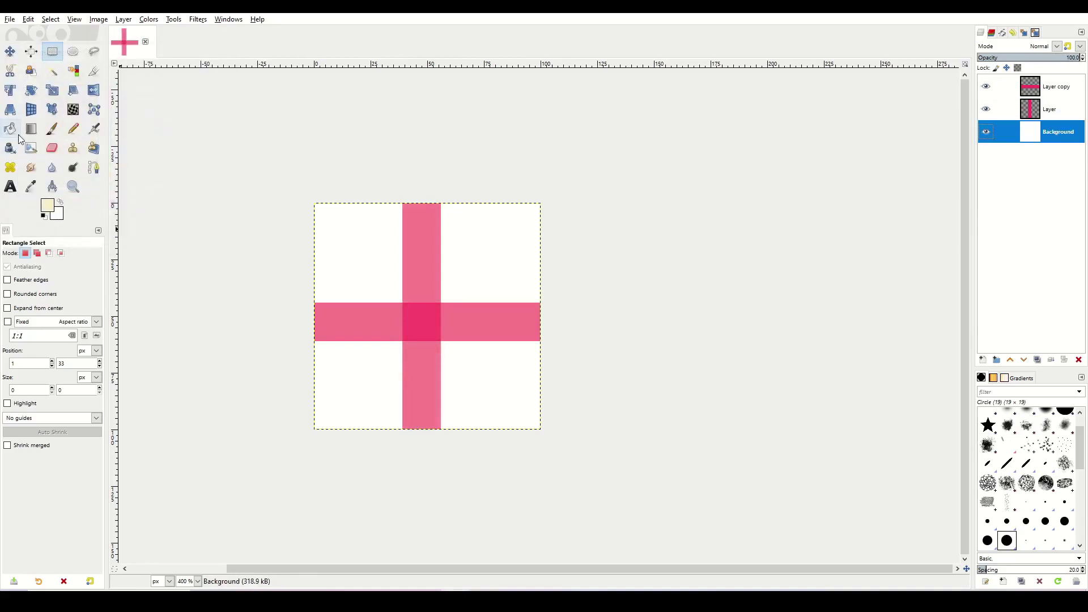
pyautogui.click(340, 338)
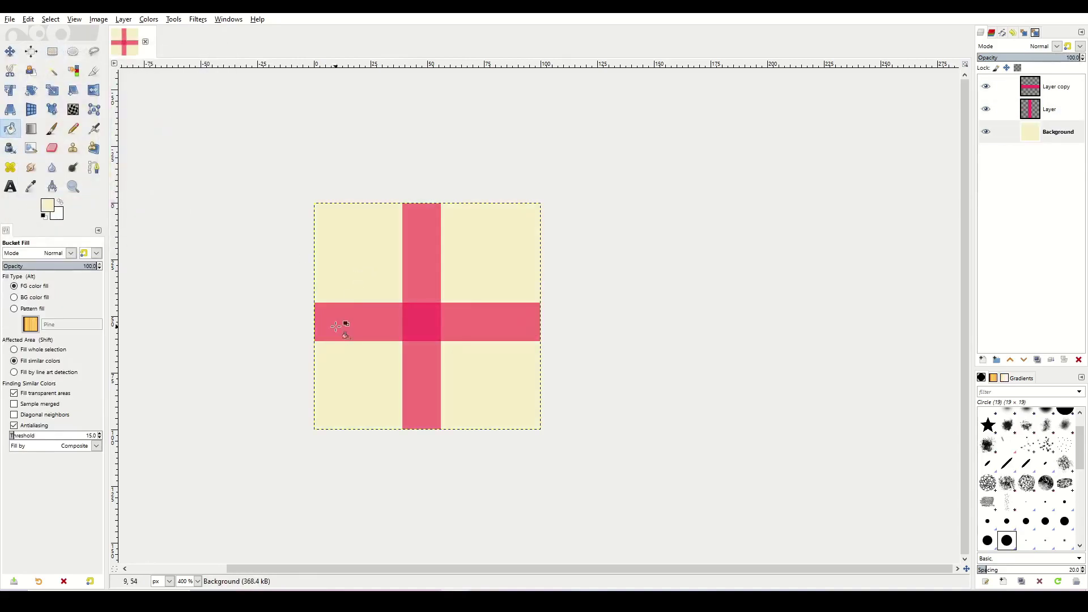
pyautogui.click(22, 83)
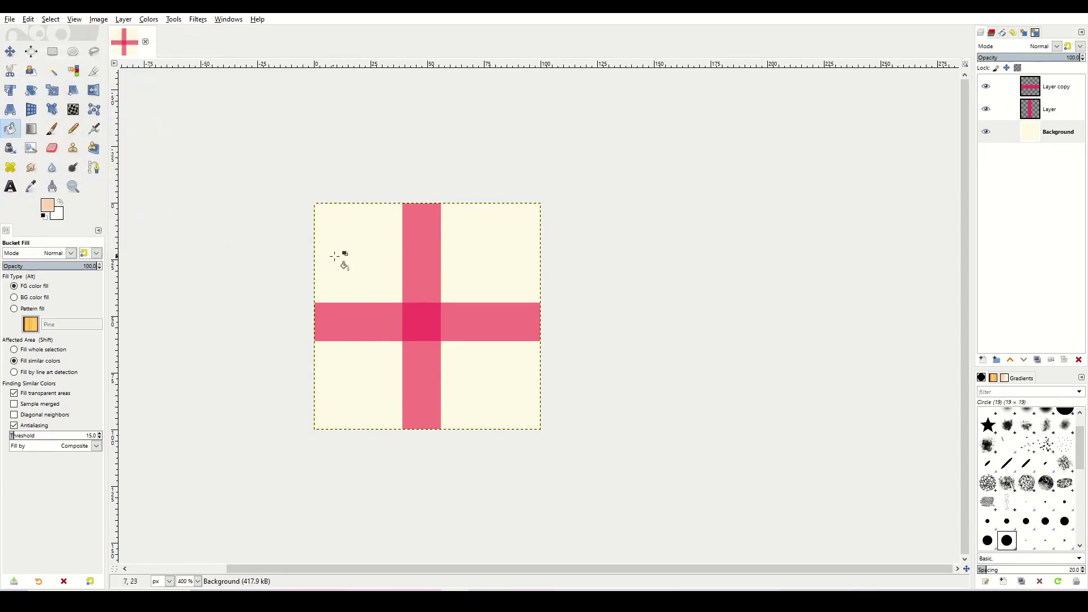
pyautogui.click(340, 256)
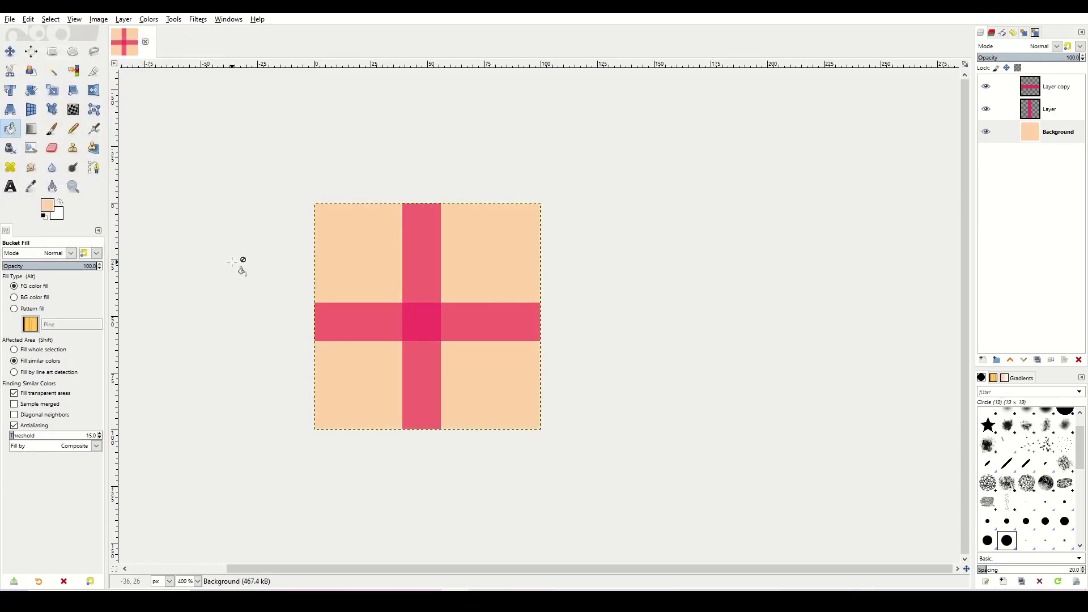
pyautogui.click(364, 274)
pyautogui.click(49, 208)
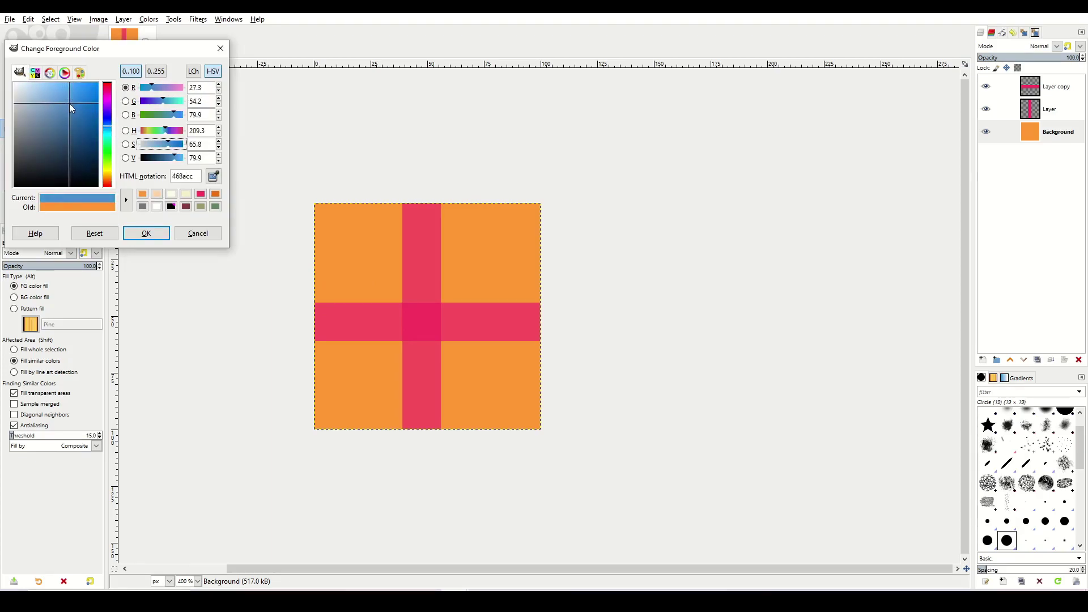
# - Fill the background blue and merge the three visible layers into one
pyautogui.click(146, 233)
pyautogui.click(491, 316)
pyautogui.click(198, 20)
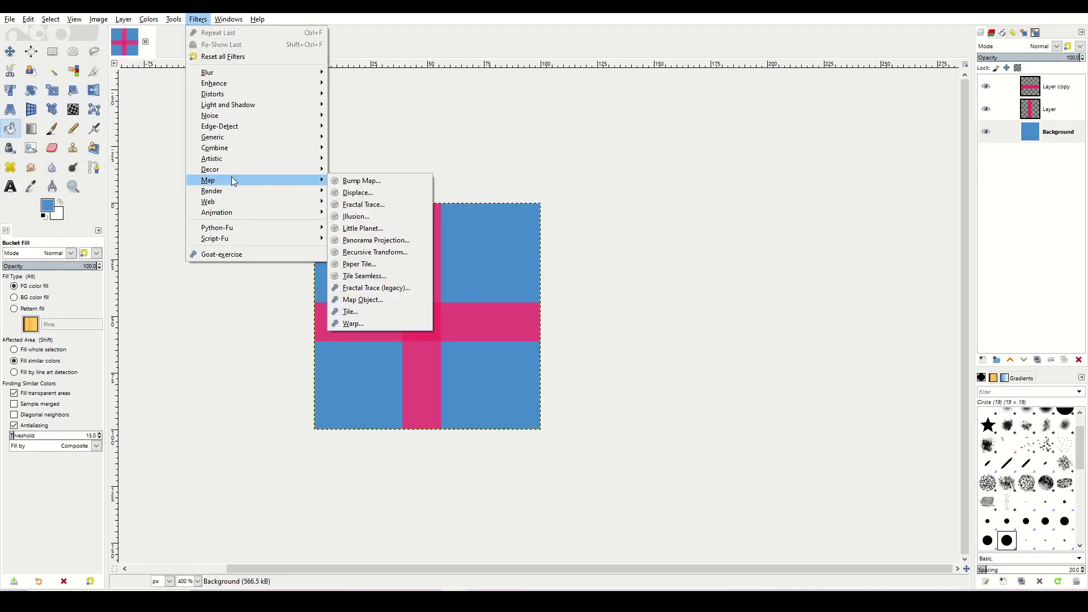
pyautogui.click(384, 184)
pyautogui.click(545, 378)
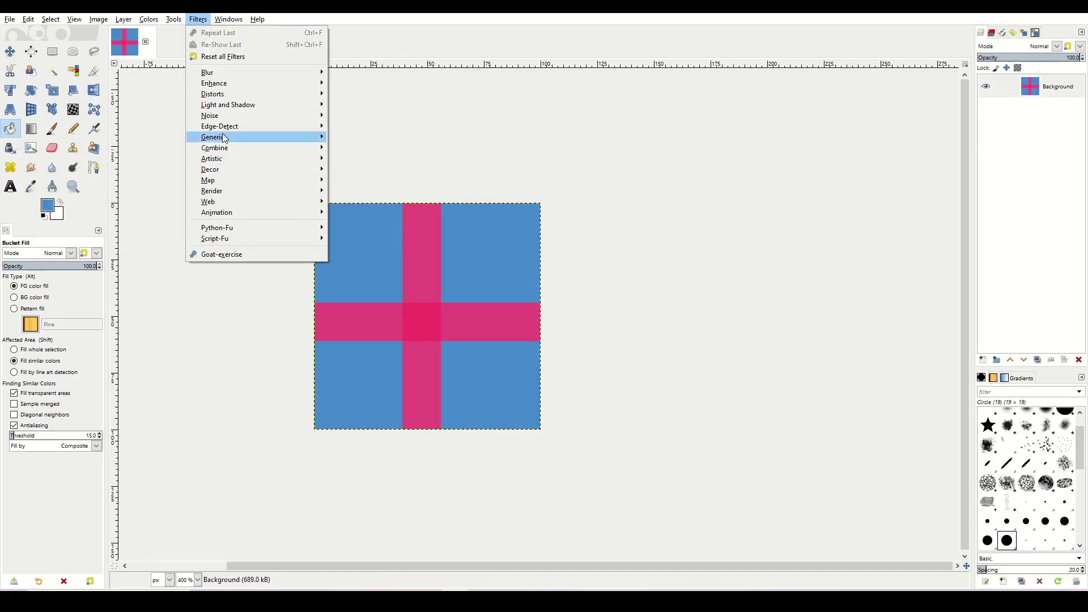
# - Tile the small cross image into a large repeating grid
pyautogui.moveTo(208, 181)
pyautogui.click(350, 312)
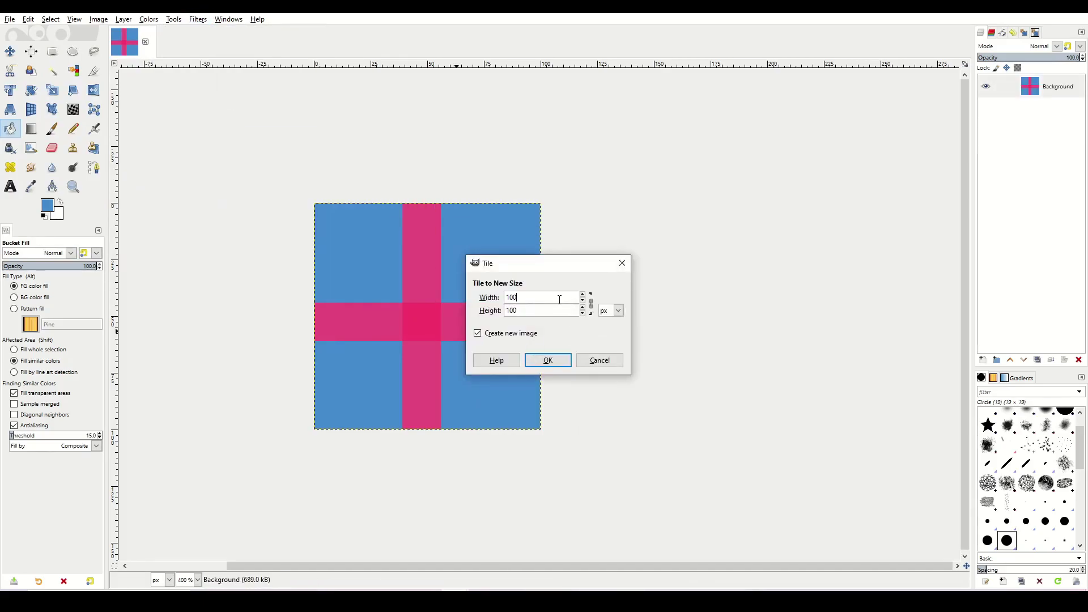
pyautogui.click(548, 361)
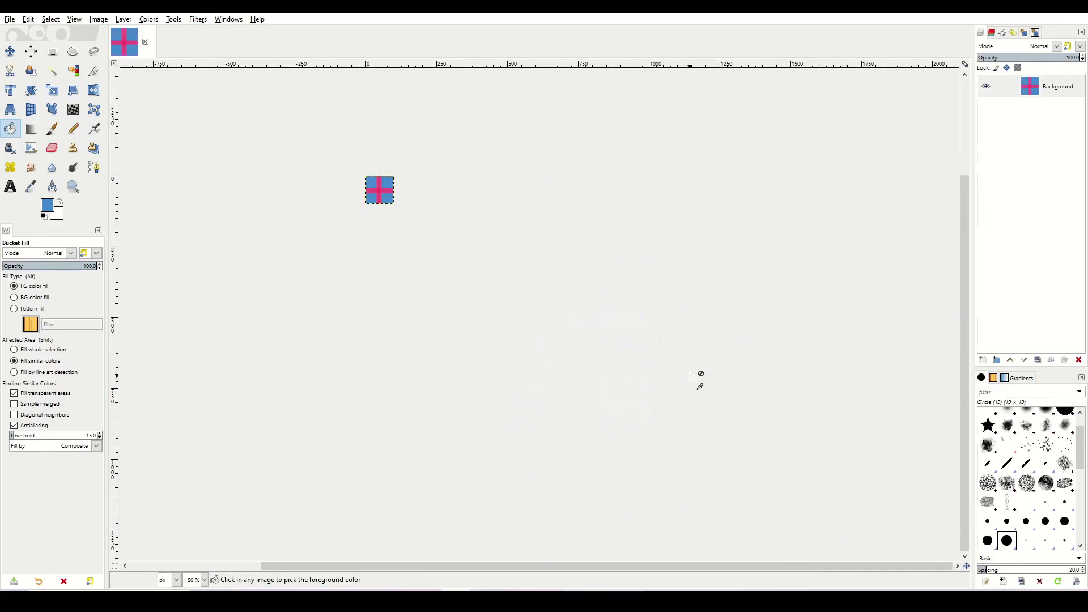
pyautogui.click(551, 379)
pyautogui.click(292, 372)
pyautogui.write('2000')
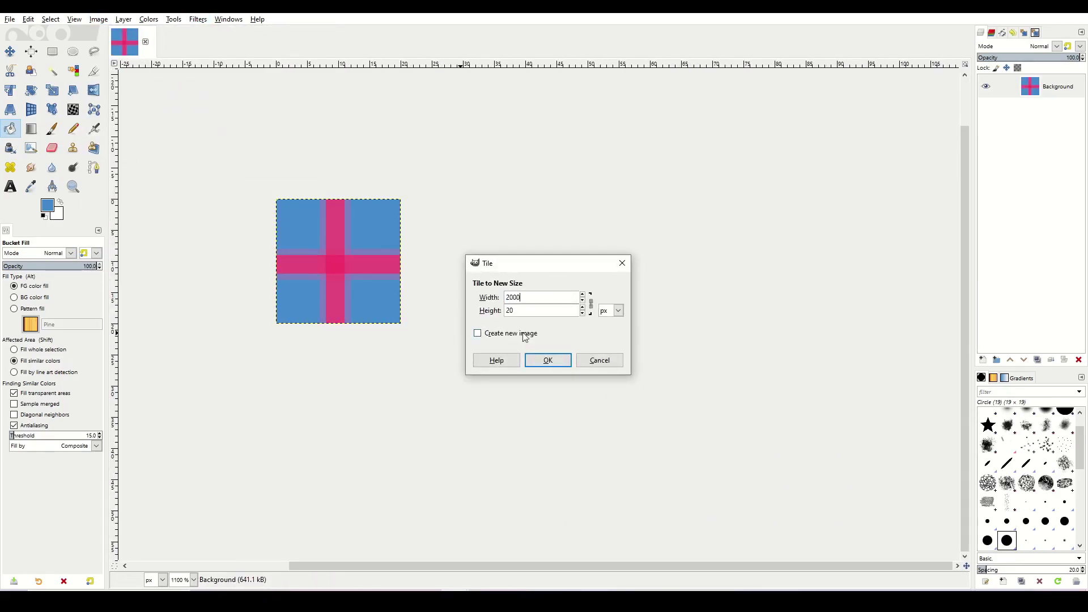
pyautogui.press('Return')
pyautogui.click(350, 323)
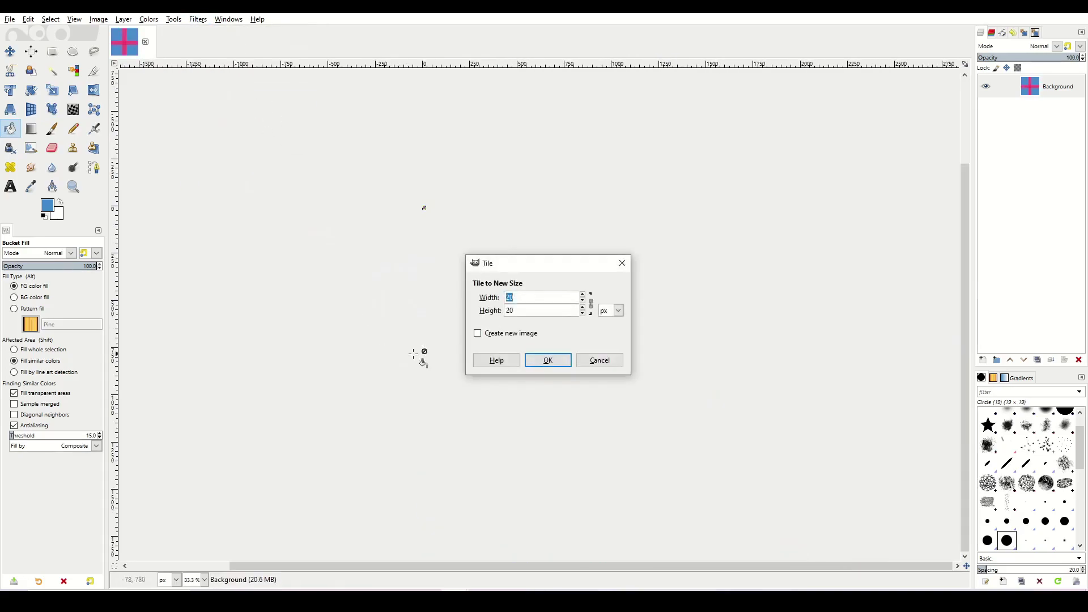
pyautogui.write('1000')
pyautogui.click(548, 360)
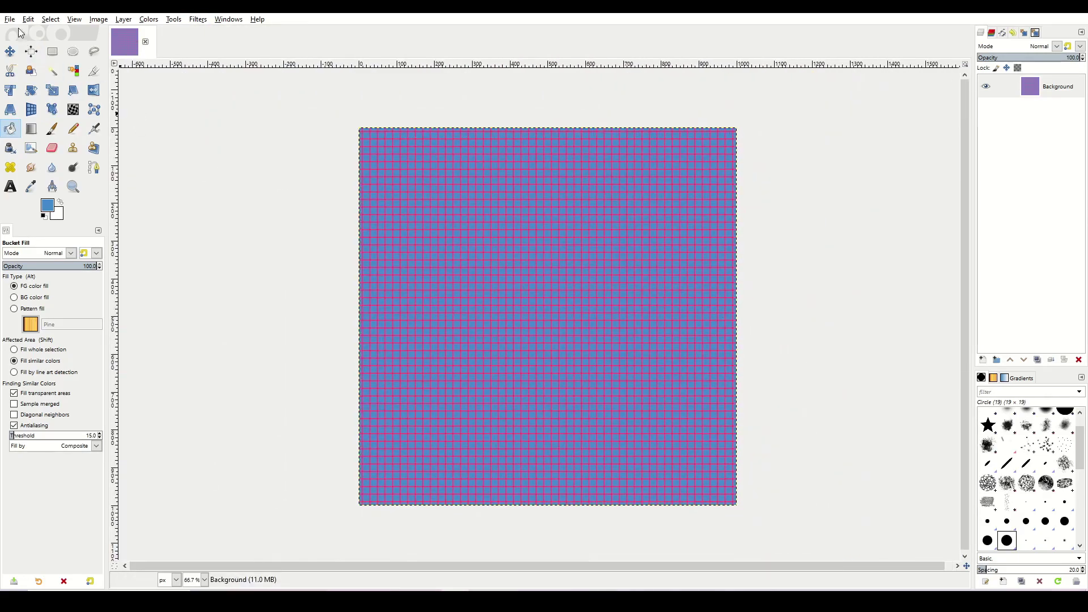
# - Export the grid image as a PNG
pyautogui.click(10, 20)
pyautogui.click(51, 165)
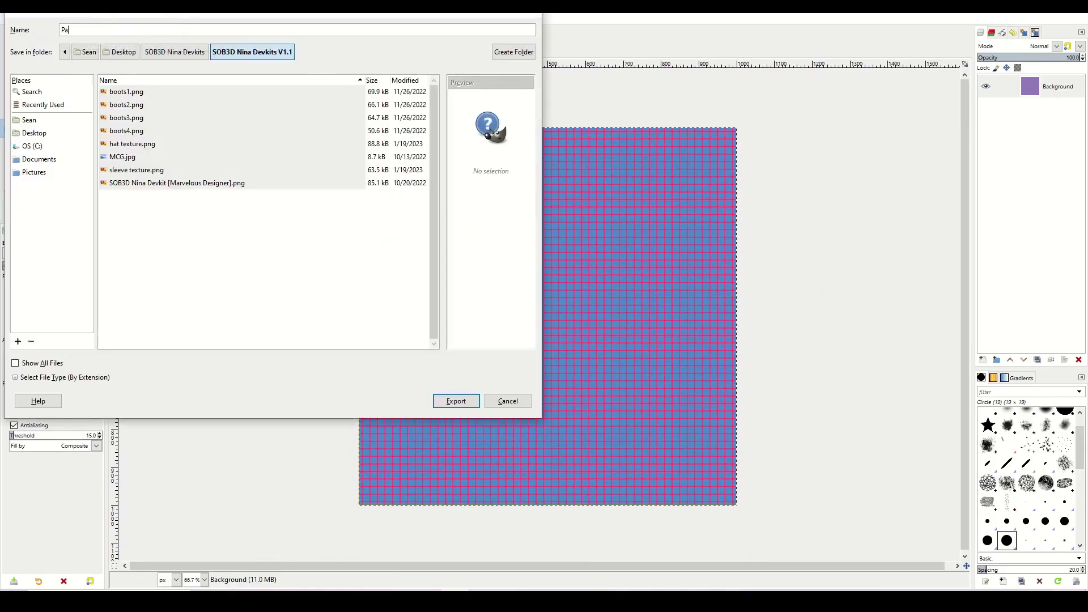
pyautogui.press('Return')
pyautogui.click(549, 448)
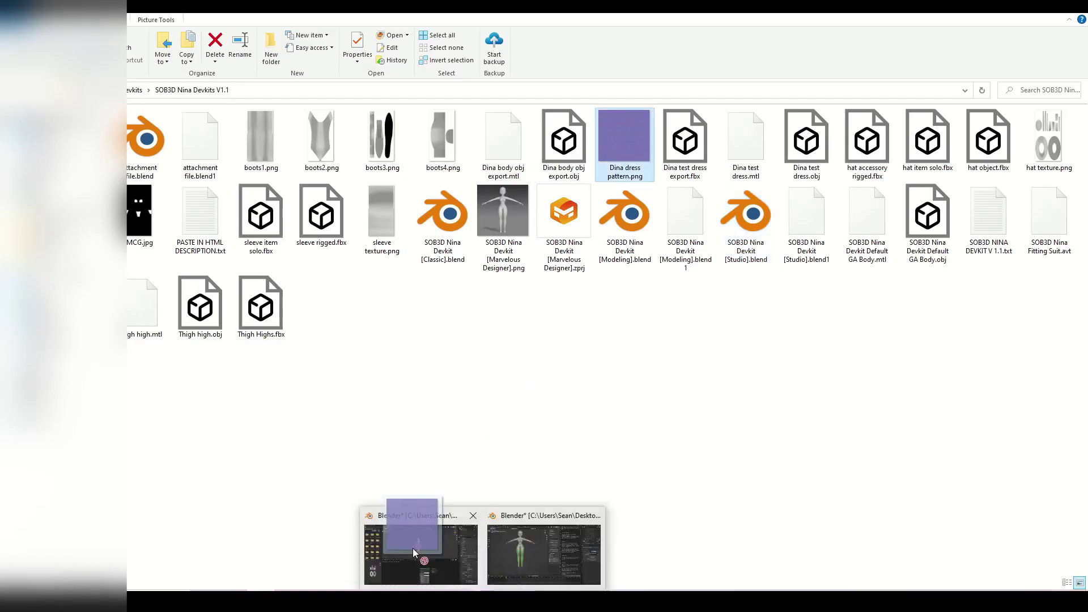
pyautogui.click(539, 522)
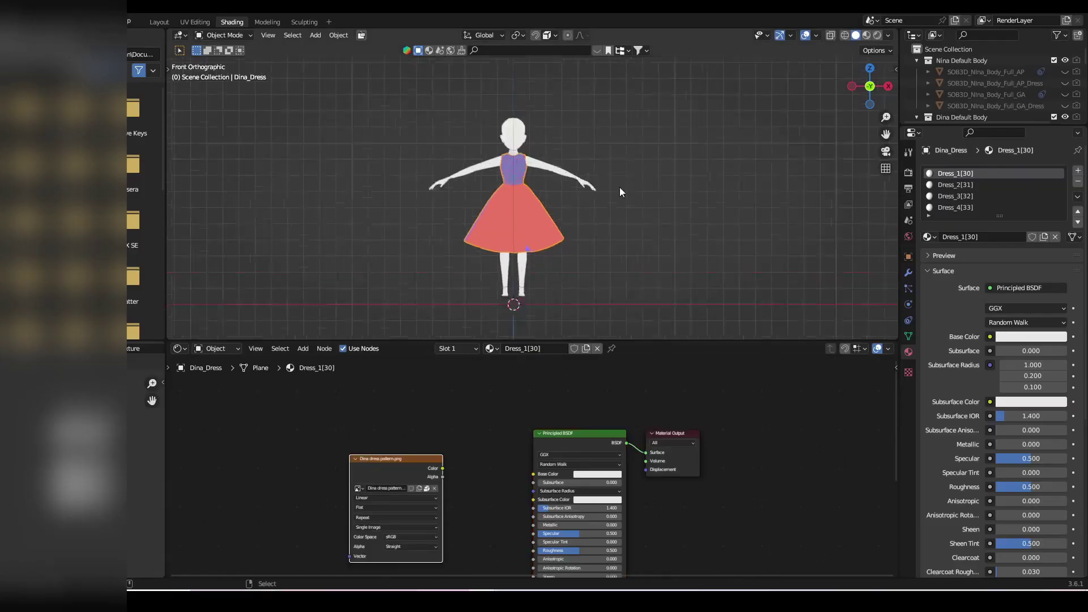
# - Drag the pattern image into the dress material and set viewport lighting to Studio
pyautogui.moveTo(620, 188)
pyautogui.mouseDown(button='middle')
pyautogui.moveTo(729, 221)
pyautogui.moveTo(602, 261)
pyautogui.mouseUp(button='middle')
pyautogui.press('KP_1')
pyautogui.click(867, 35)
pyautogui.click(836, 89)
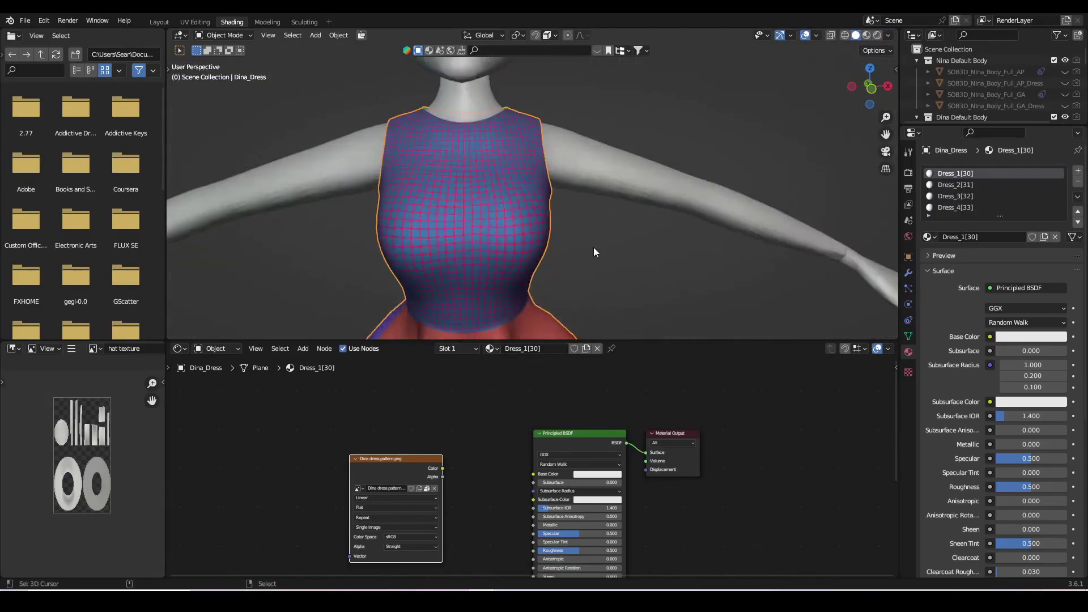
pyautogui.scroll(-3, 599, 226)
pyautogui.moveTo(600, 225)
pyautogui.mouseDown(button='middle')
pyautogui.moveTo(678, 250)
pyautogui.moveTo(596, 239)
pyautogui.mouseUp(button='middle')
pyautogui.press('KP_1')
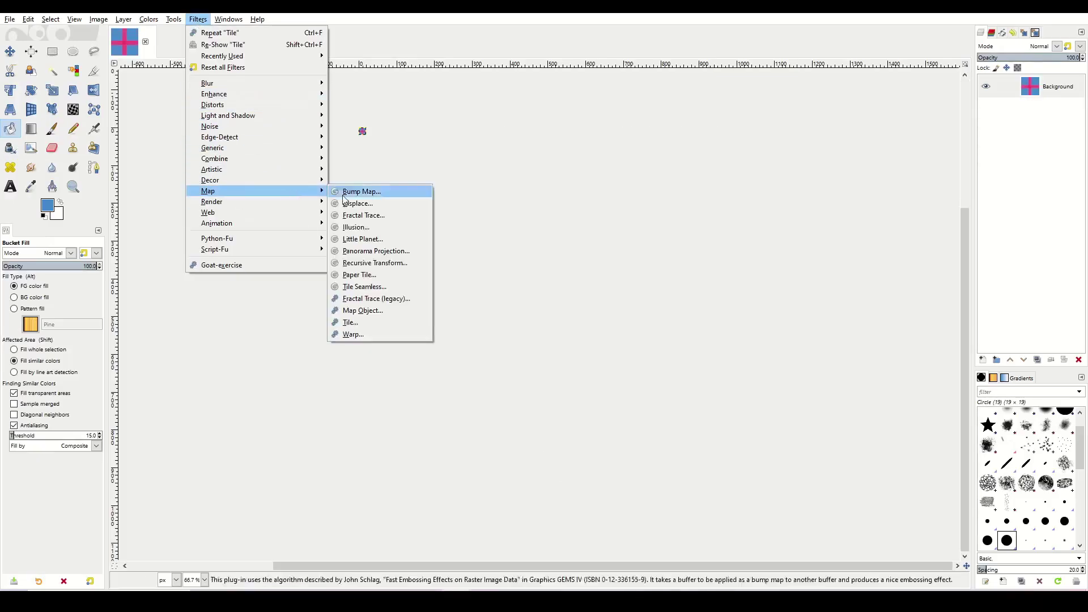
# - Re-tile the pattern at a larger size and add the image to the skirt material
pyautogui.click(548, 359)
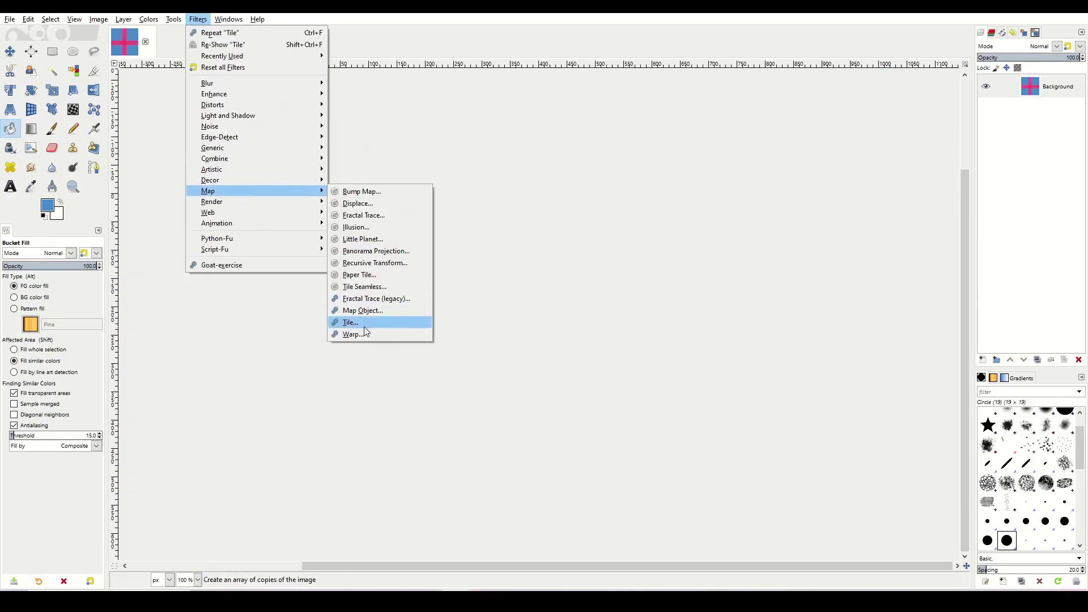
pyautogui.click(548, 359)
pyautogui.click(10, 19)
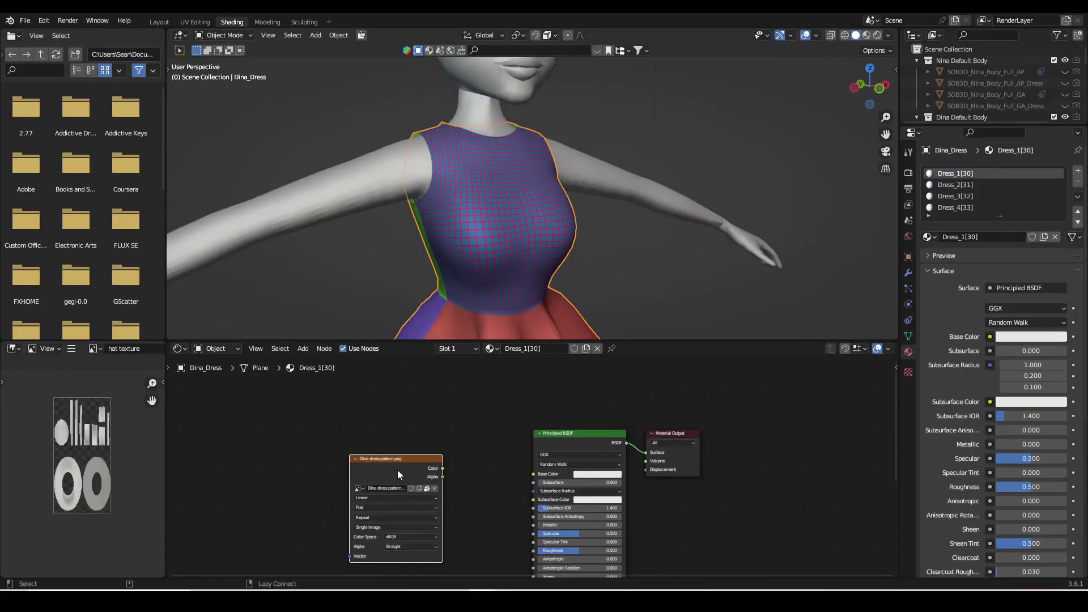
pyautogui.scroll(-5, 584, 273)
pyautogui.moveTo(585, 272)
pyautogui.mouseDown(button='middle')
pyautogui.moveTo(663, 295)
pyautogui.moveTo(674, 282)
pyautogui.moveTo(563, 285)
pyautogui.mouseUp(button='middle')
pyautogui.click(955, 196)
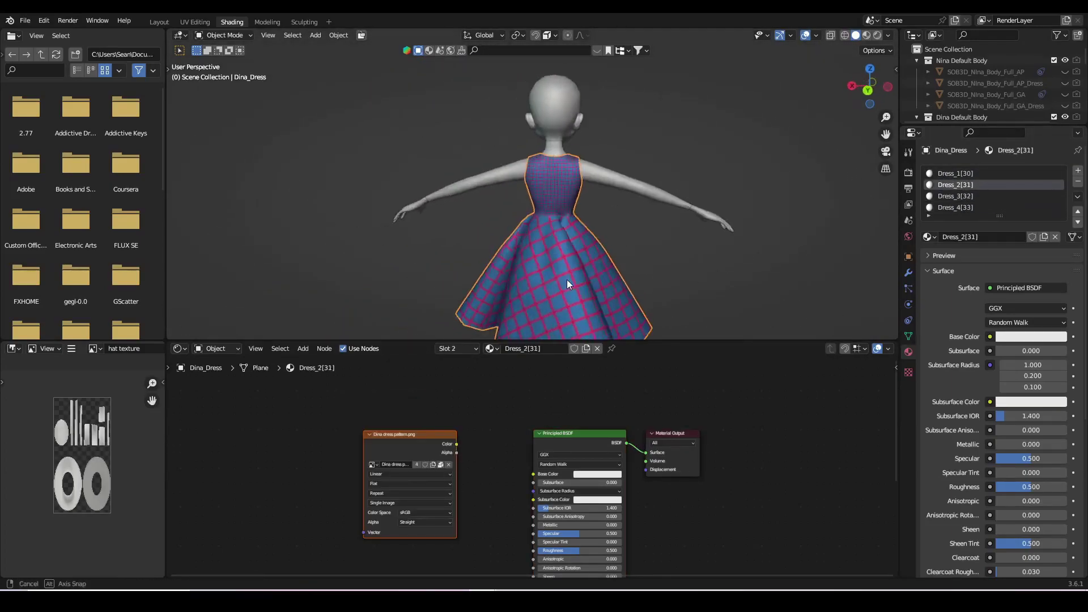
pyautogui.moveTo(558, 280)
pyautogui.mouseDown(button='middle')
pyautogui.moveTo(660, 296)
pyautogui.moveTo(642, 272)
pyautogui.moveTo(579, 303)
pyautogui.mouseUp(button='middle')
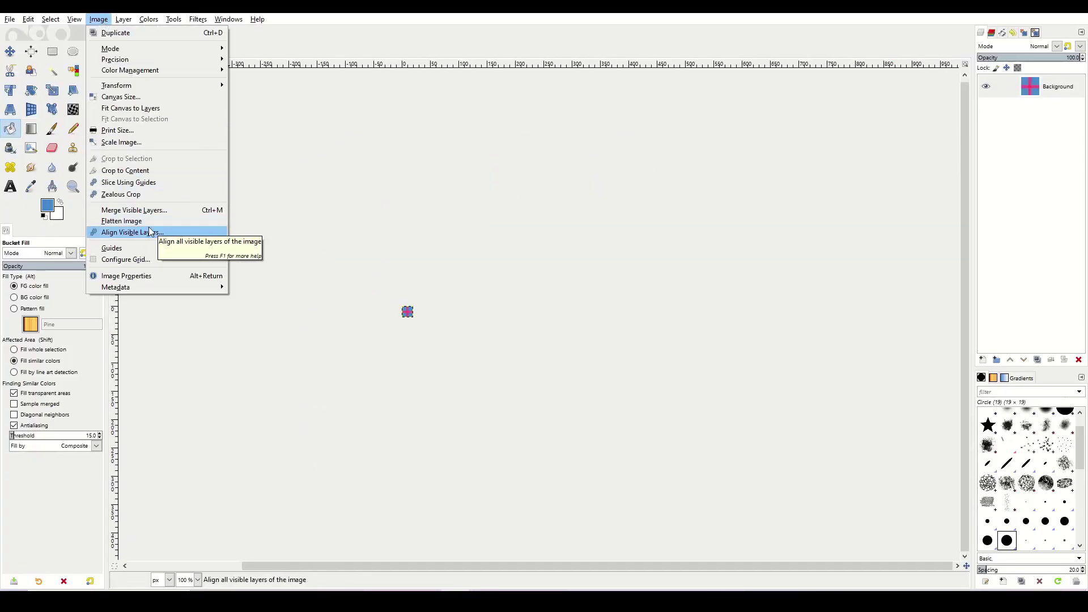
# - Enlarge the image, add a new layer and bucket-fill it peach
pyautogui.click(121, 143)
pyautogui.click(573, 386)
pyautogui.click(984, 360)
pyautogui.press('Return')
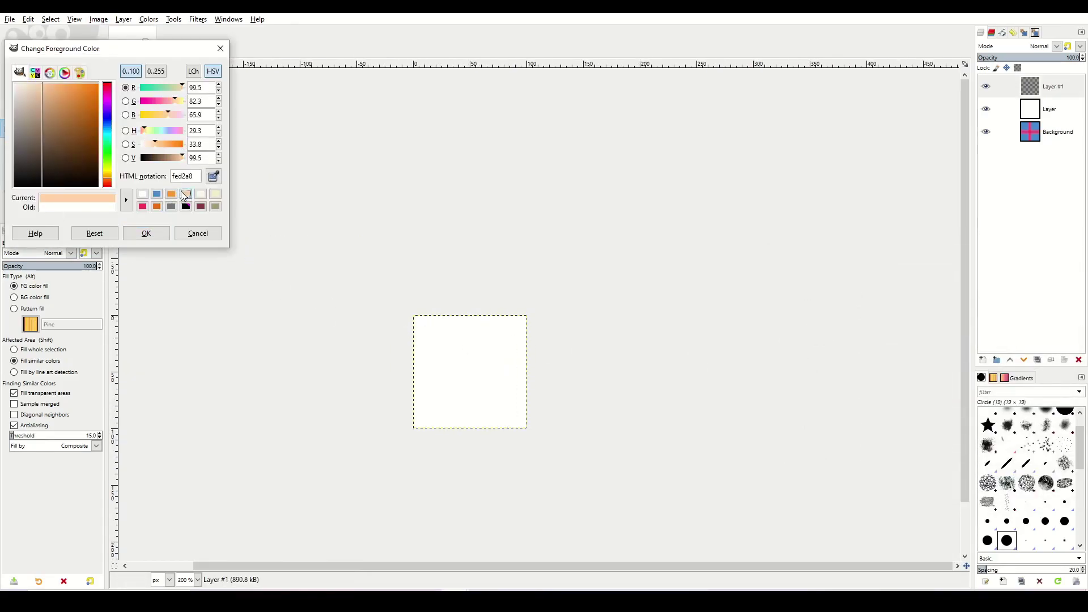
pyautogui.press('Return')
pyautogui.click(790, 449)
pyautogui.click(984, 360)
# - On a new layer, fill an elliptical selection with red to make the dot
pyautogui.press('Return')
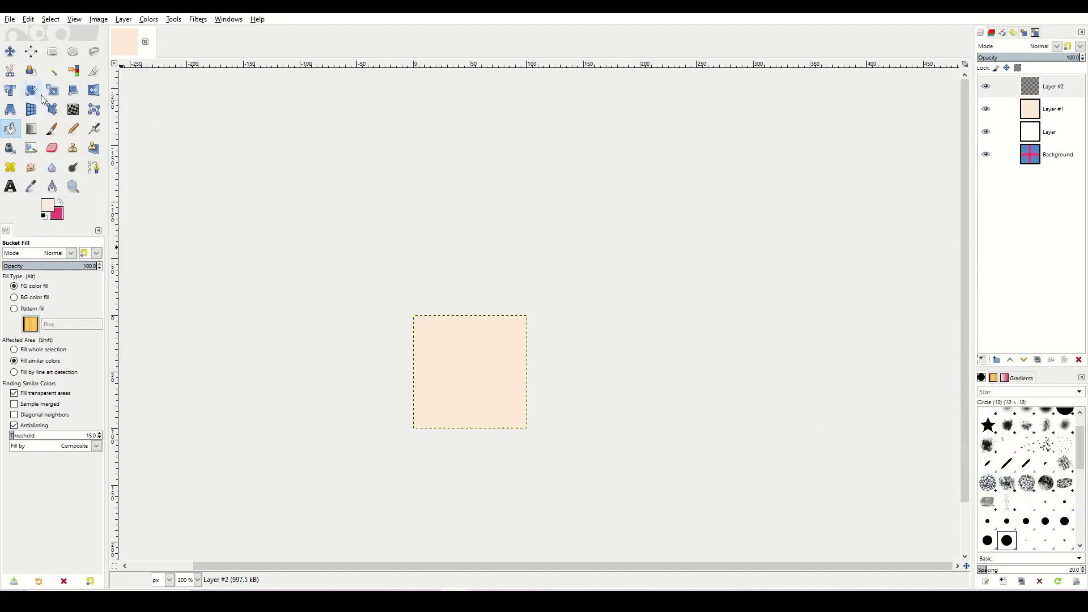
pyautogui.press('e')
pyautogui.click(53, 207)
pyautogui.click(138, 116)
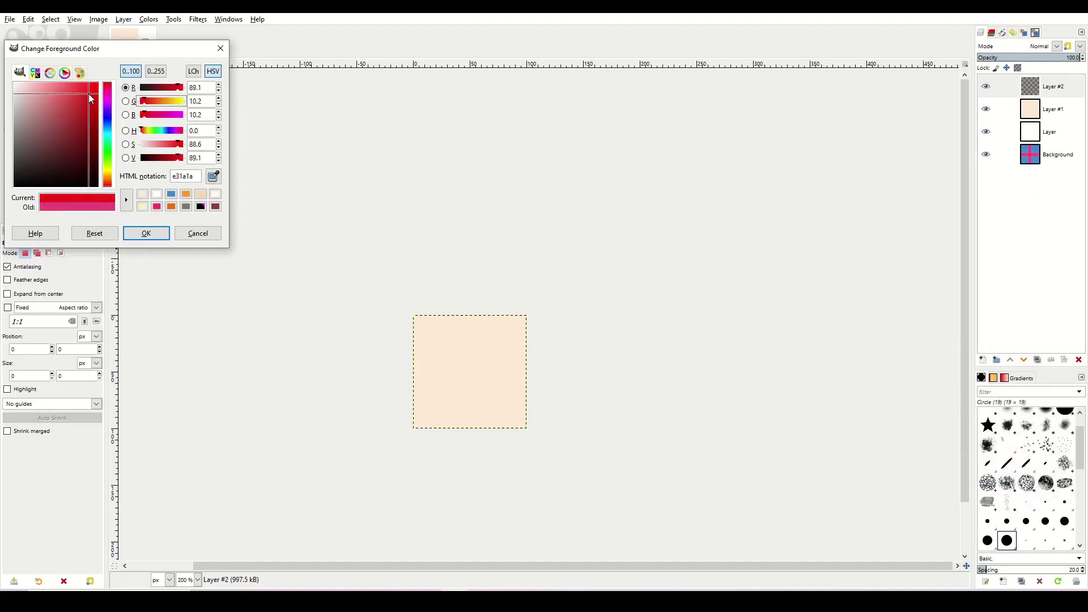
pyautogui.click(89, 100)
pyautogui.press('Return')
pyautogui.hotkey('shift', 'b')
pyautogui.click(464, 377)
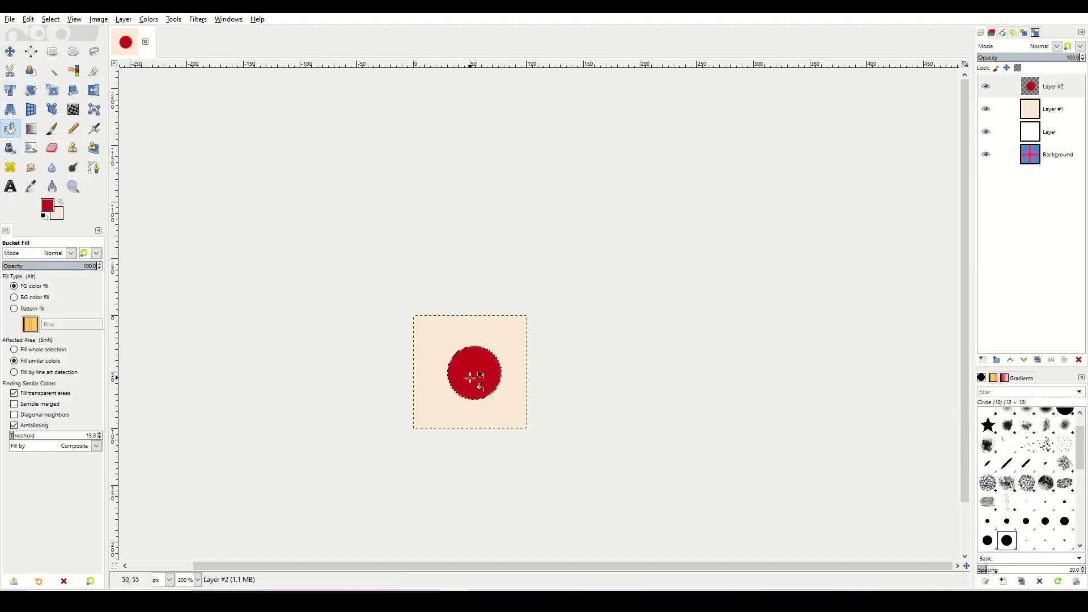
pyautogui.press('r')
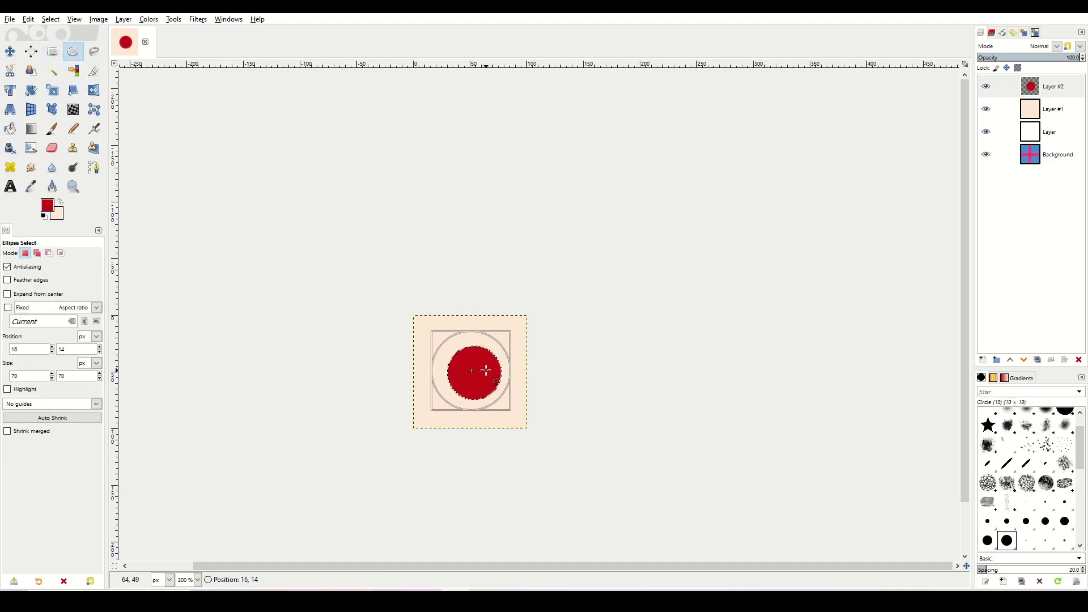
# - Stroke the circular selection as a thin red ring and clear the selection
pyautogui.click(27, 19)
pyautogui.click(86, 214)
pyautogui.click(682, 394)
pyautogui.click(741, 359)
pyautogui.keyDown('ctrl'); pyautogui.scroll(-1, 754, 345); pyautogui.keyUp('ctrl')
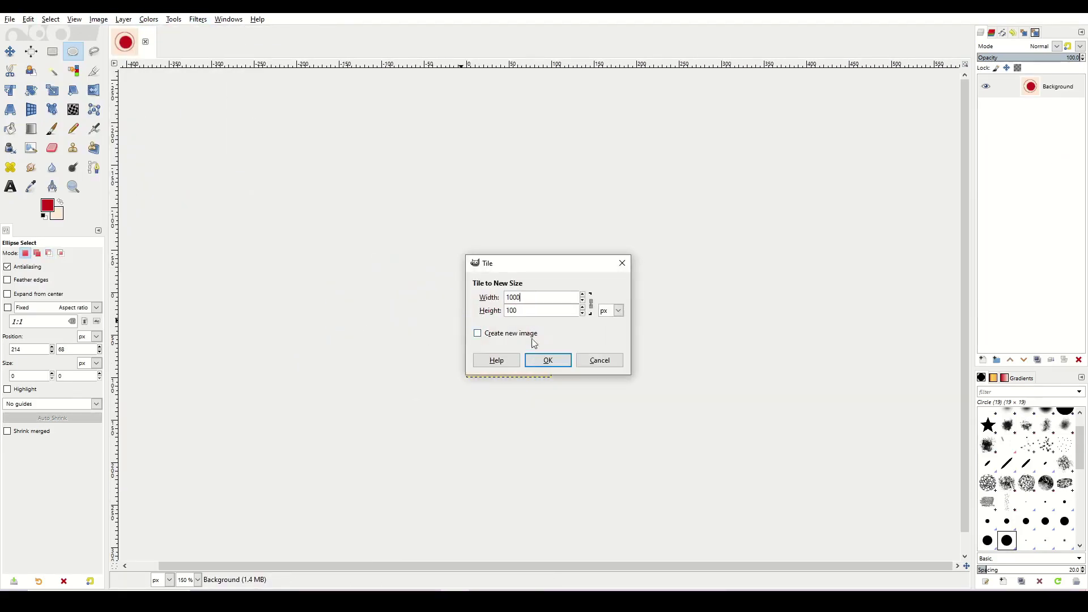
# - Undo a trial tiling and duplicate the dot layer as Layer #3
pyautogui.click(547, 360)
pyautogui.keyDown('ctrl'); pyautogui.scroll(-3, 559, 364); pyautogui.keyUp('ctrl')
pyautogui.hotkey('ctrl', 'z')
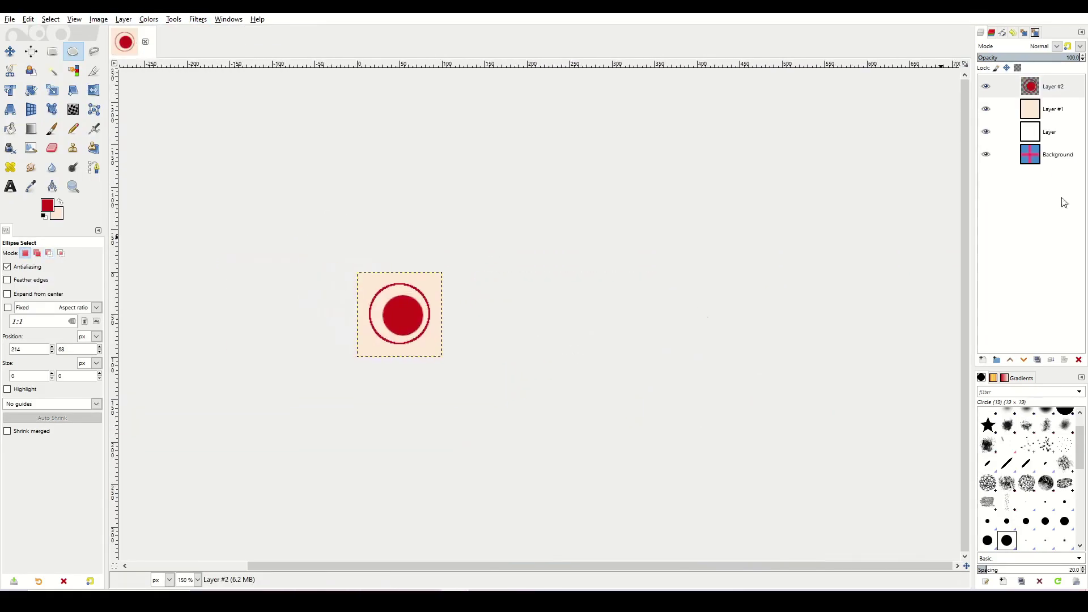
pyautogui.rightClick(1014, 136)
pyautogui.click(970, 174)
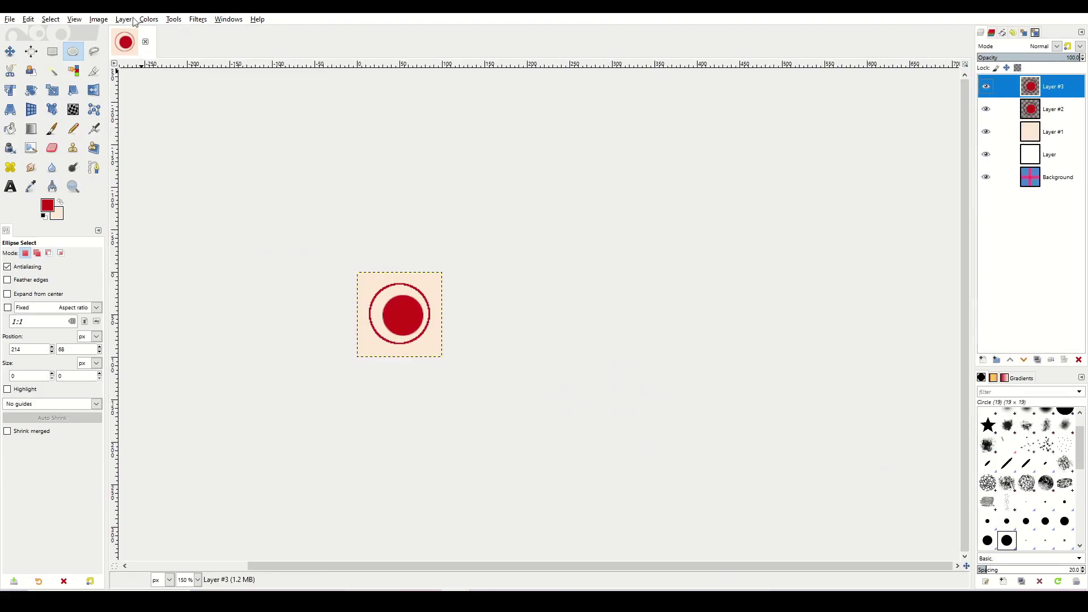
# - Enlarge the canvas to 200 pixels and bucket-fill the layer cream
pyautogui.click(330, 211)
pyautogui.click(128, 96)
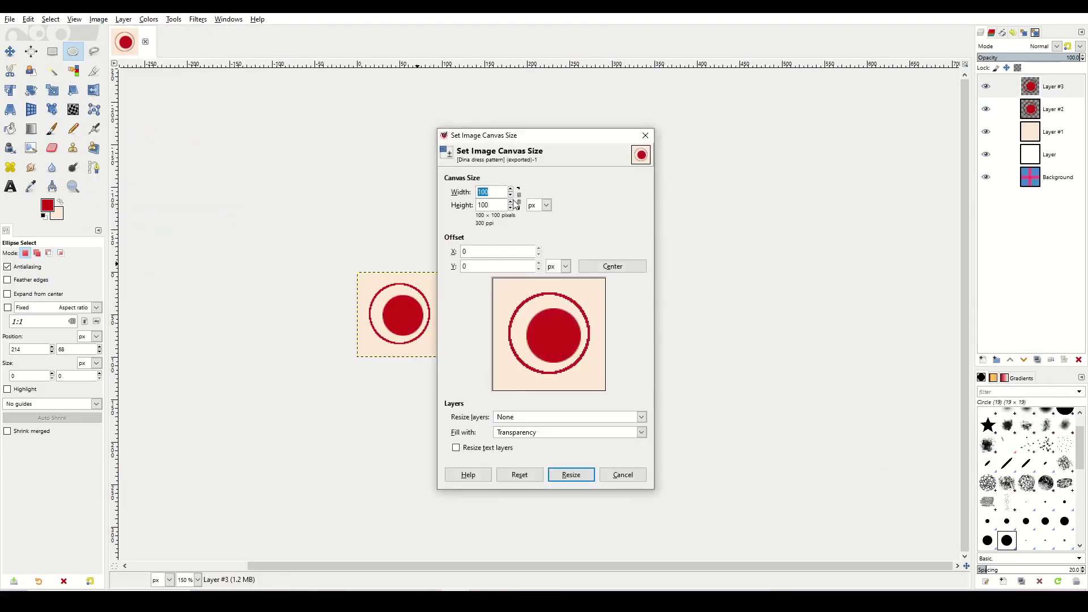
pyautogui.click(613, 266)
pyautogui.click(570, 475)
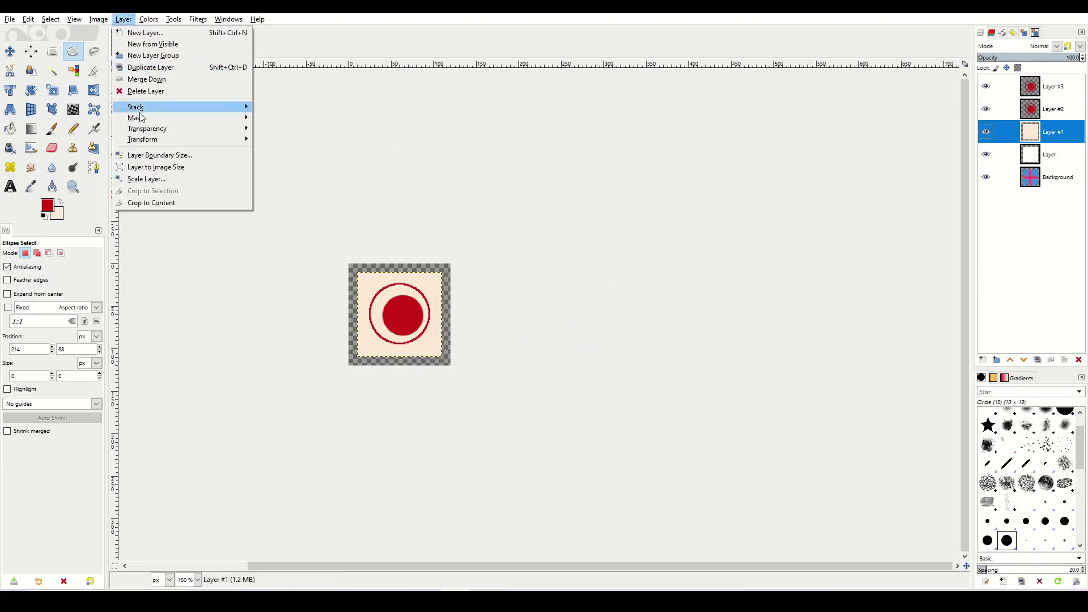
pyautogui.press('Escape')
pyautogui.hotkey('shift', 'b')
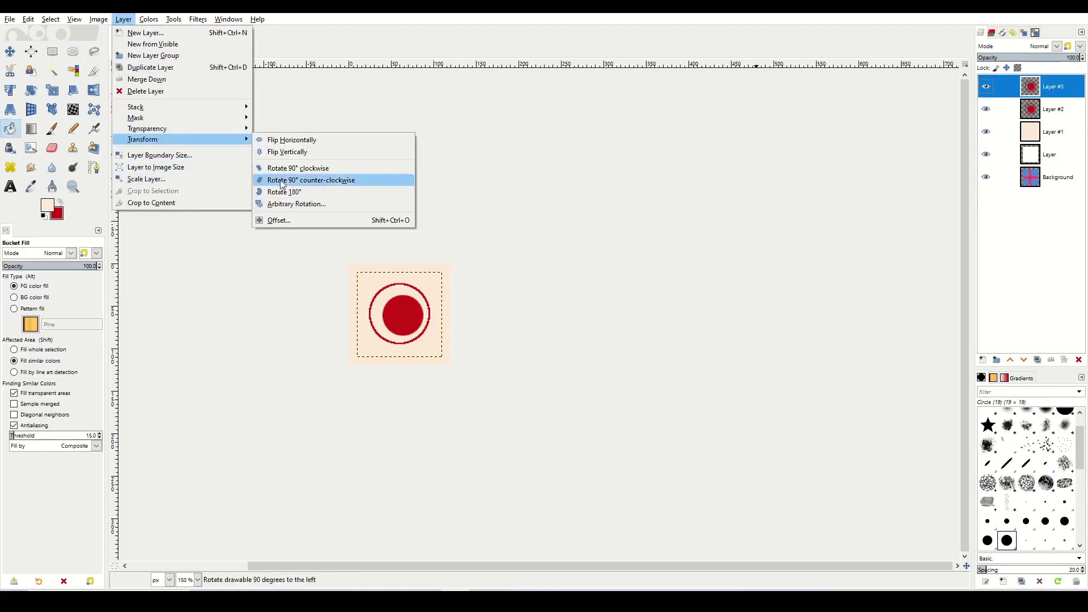
pyautogui.click(279, 220)
pyautogui.moveTo(270, 122); pyautogui.dragTo(593, 165)
pyautogui.press('Escape')
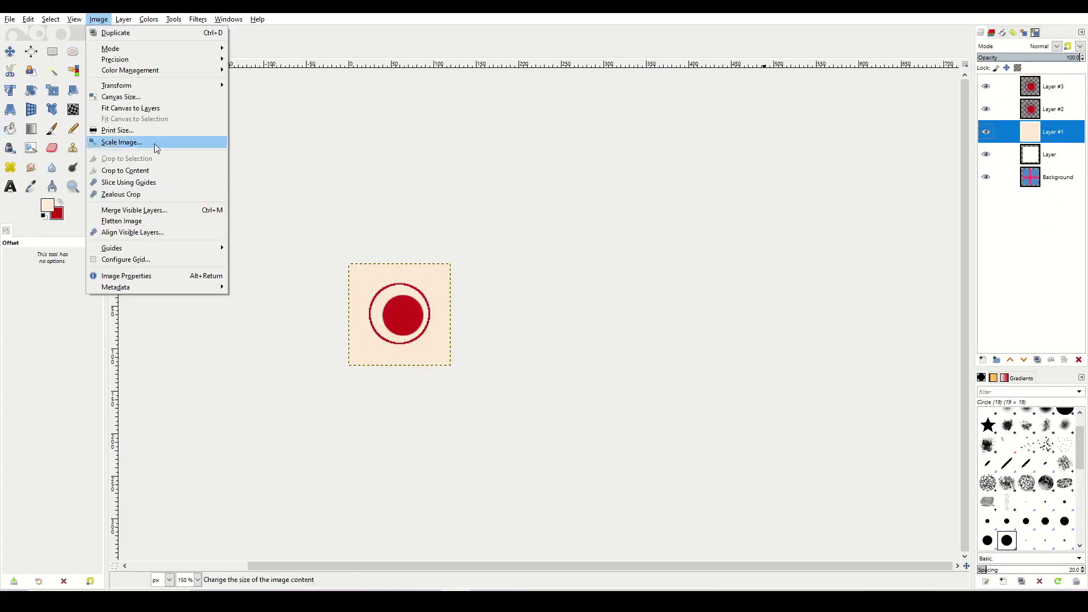
pyautogui.write('200')
pyautogui.press('Return')
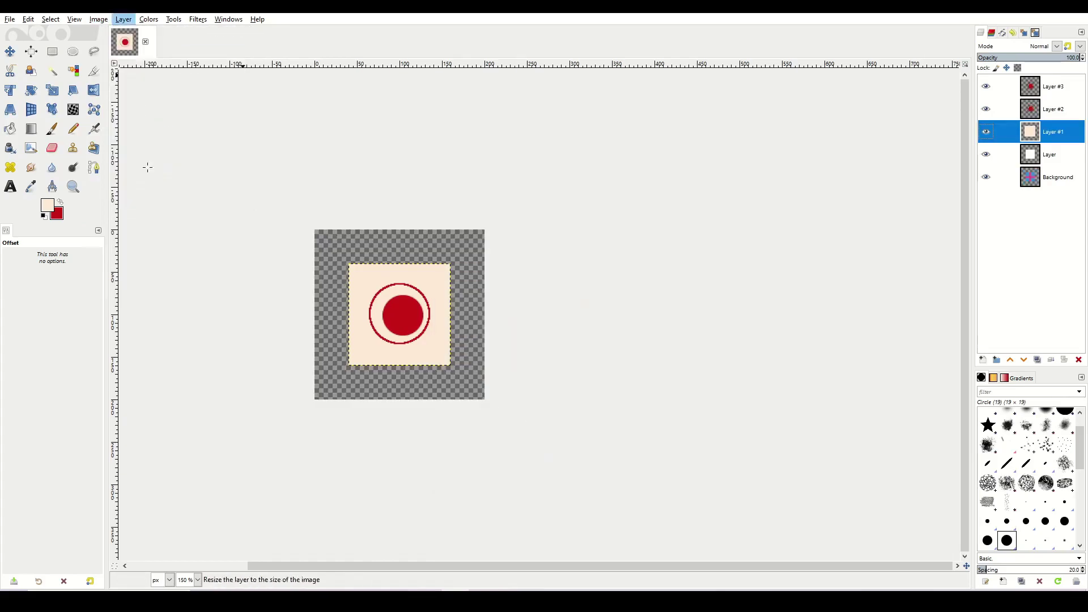
pyautogui.hotkey('shift', 'b')
# - Offset the layer by half its size so dots wrap, then tile it to 2560 px
pyautogui.click(290, 217)
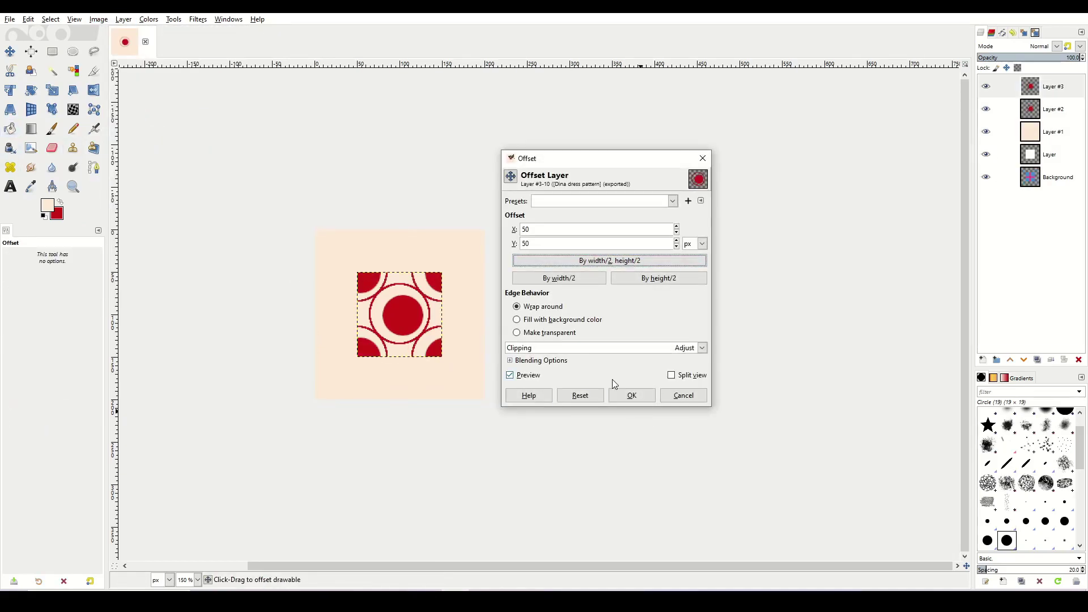
pyautogui.click(632, 395)
pyautogui.click(124, 19)
pyautogui.click(309, 219)
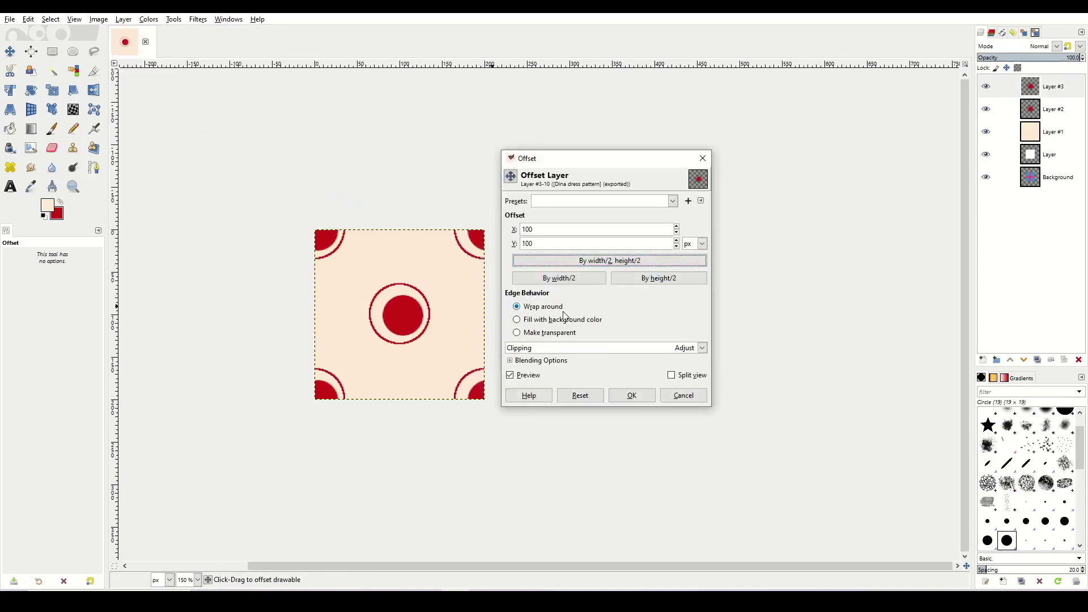
pyautogui.click(631, 395)
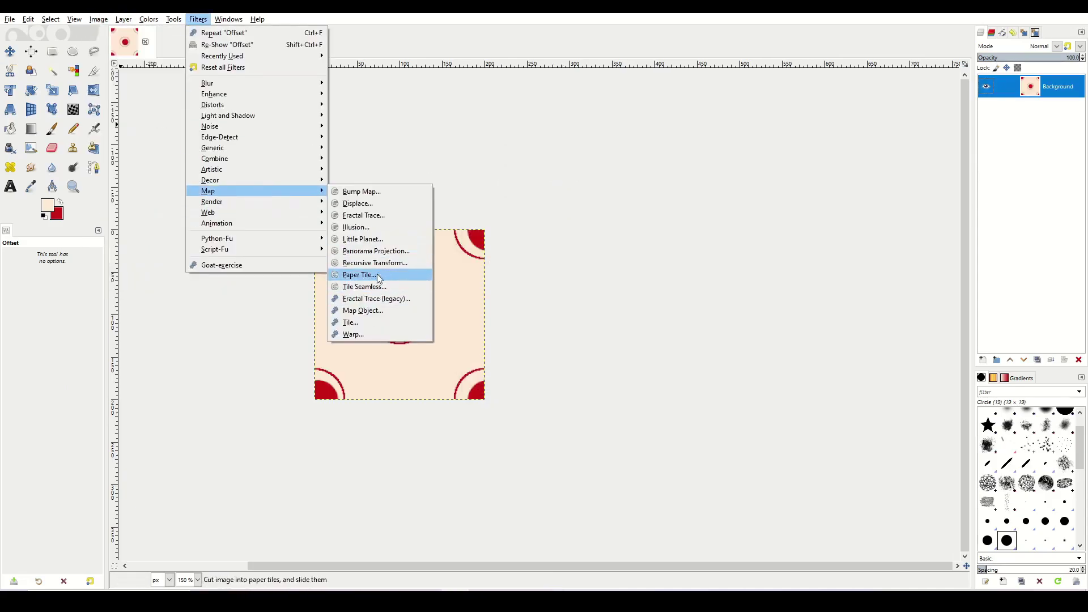
pyautogui.write('2560')
pyautogui.click(548, 360)
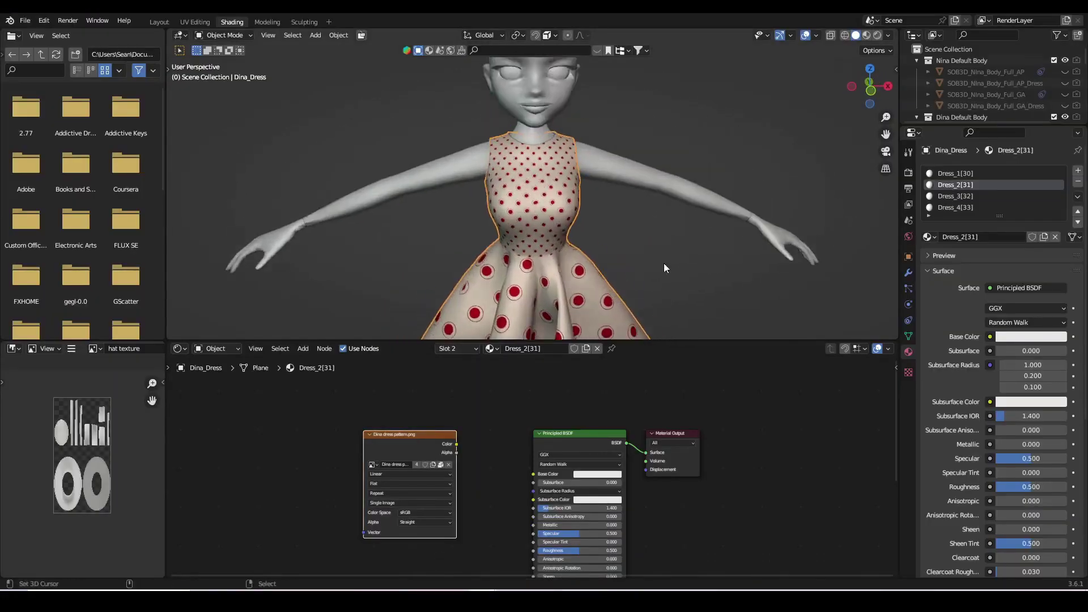
pyautogui.scroll(-4, 667, 264)
# - Set the Dress_1 pattern's horizontal Mapping scale to 1 and view the rendered preview
pyautogui.moveTo(668, 265); pyautogui.dragTo(642, 259, button='middle')
pyautogui.moveTo(450, 271)
pyautogui.mouseDown(button='middle')
pyautogui.moveTo(680, 224)
pyautogui.moveTo(793, 233)
pyautogui.mouseUp(button='middle')
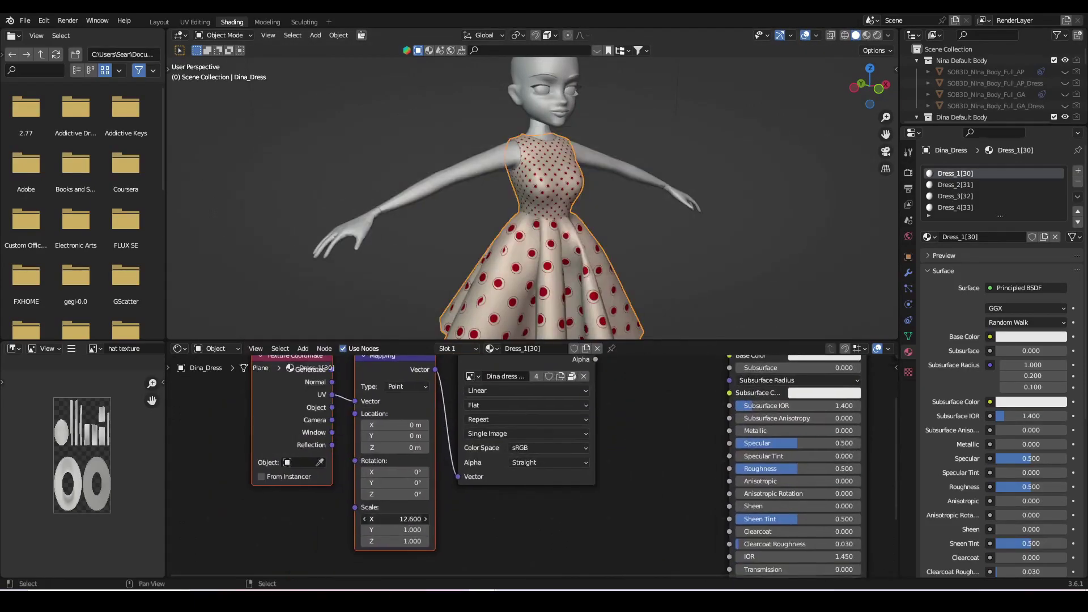
pyautogui.scroll(3, 638, 274)
pyautogui.scroll(-2, 507, 397)
pyautogui.press('BackSpace')
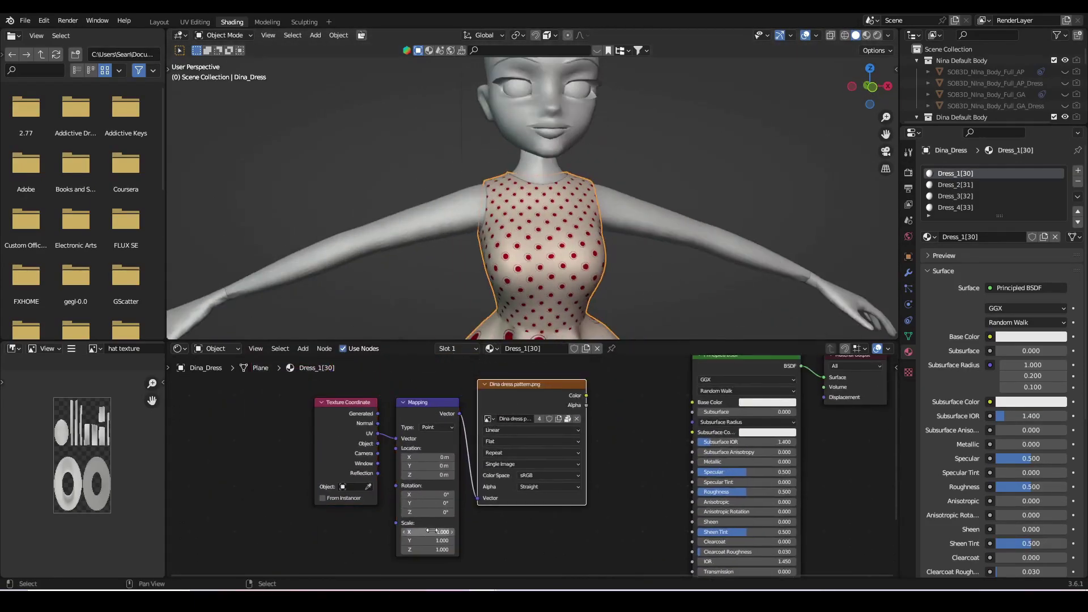
pyautogui.scroll(3, 433, 534)
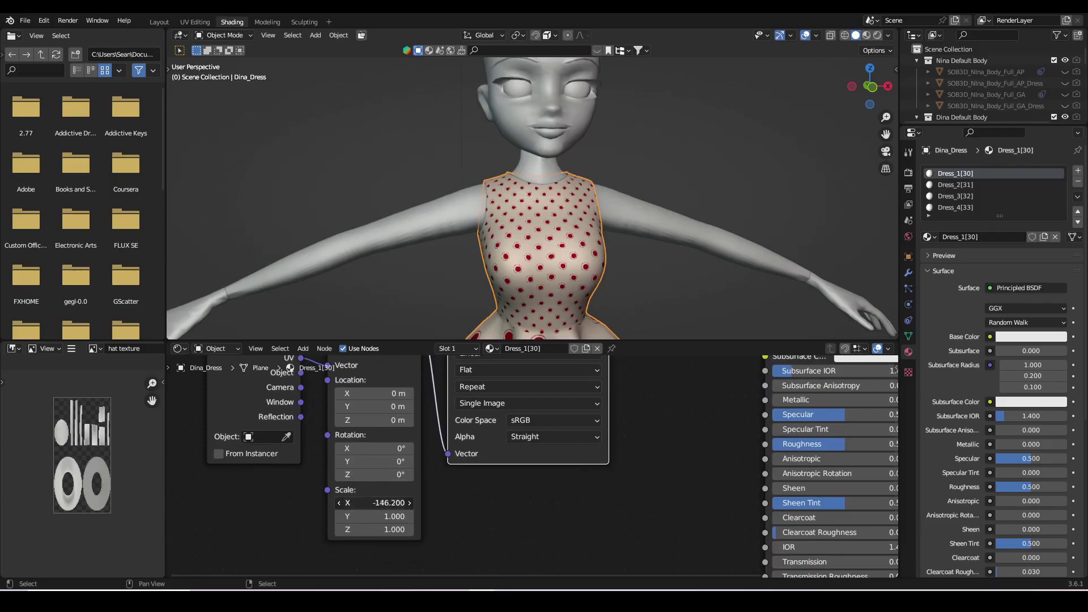
pyautogui.scroll(-2, 669, 282)
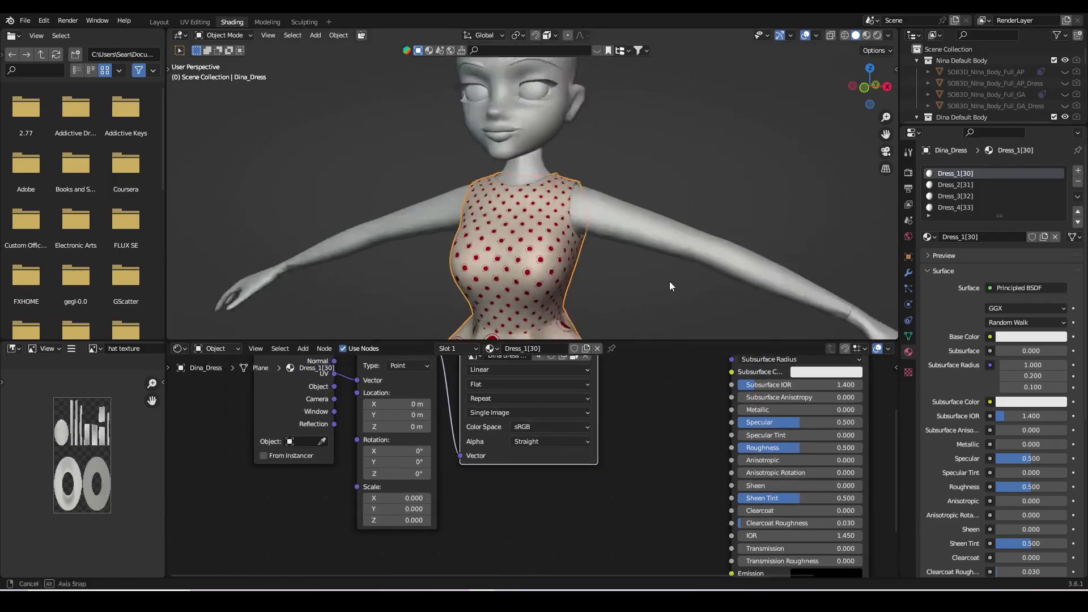
pyautogui.scroll(-2, 670, 282)
pyautogui.scroll(-2, 513, 488)
pyautogui.click(890, 36)
pyautogui.click(842, 167)
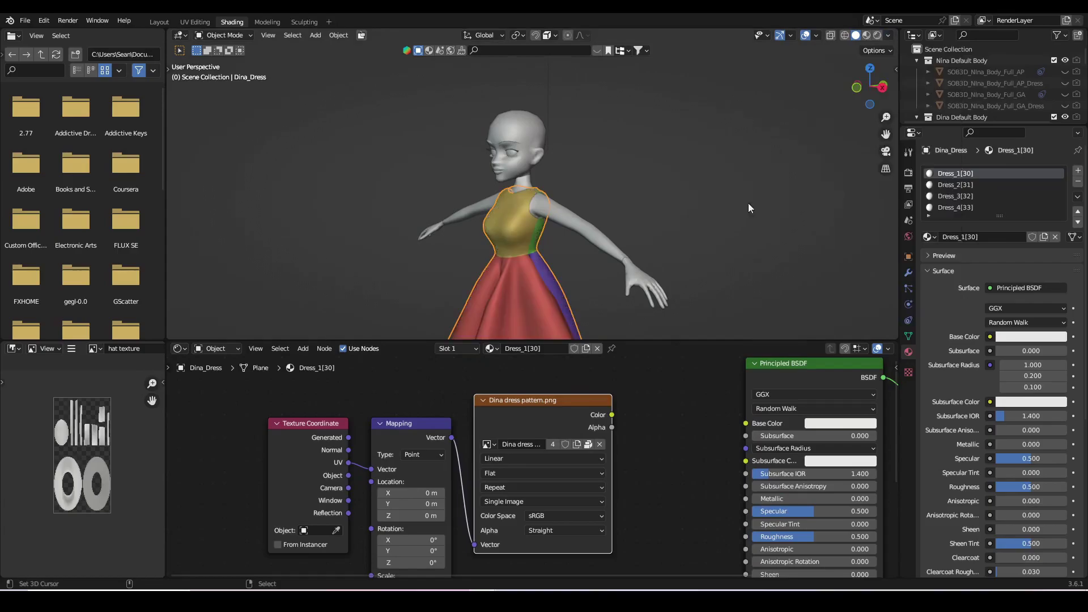
pyautogui.click(887, 36)
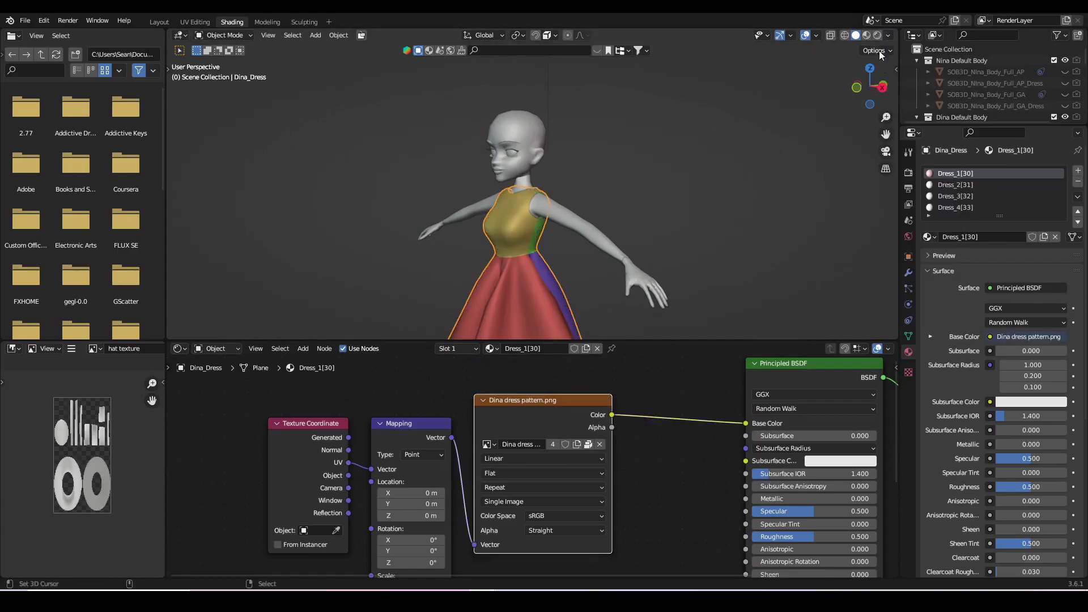
pyautogui.scroll(2, 713, 201)
pyautogui.scroll(2, 693, 287)
pyautogui.scroll(3, 639, 189)
# - Edit the remaining Mapping scale values and move on to the Dress_2 and Dress_3 materials
pyautogui.doubleClick(409, 494)
pyautogui.write('1')
pyautogui.press('Tab')
pyautogui.write('1')
pyautogui.press('Tab')
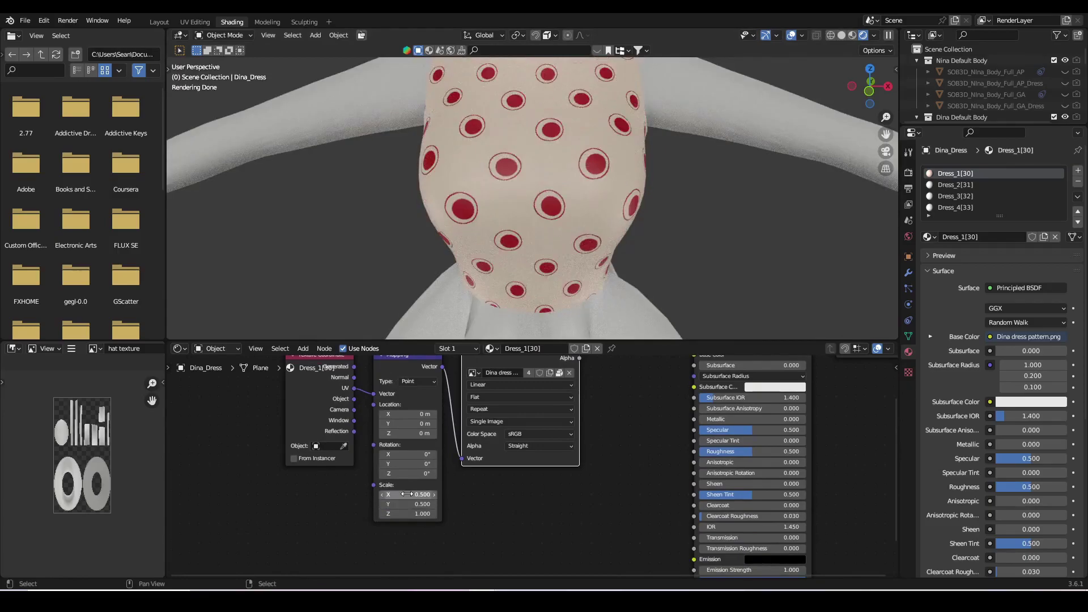
pyautogui.scroll(-4, 533, 196)
pyautogui.click(955, 184)
pyautogui.scroll(-2, 483, 496)
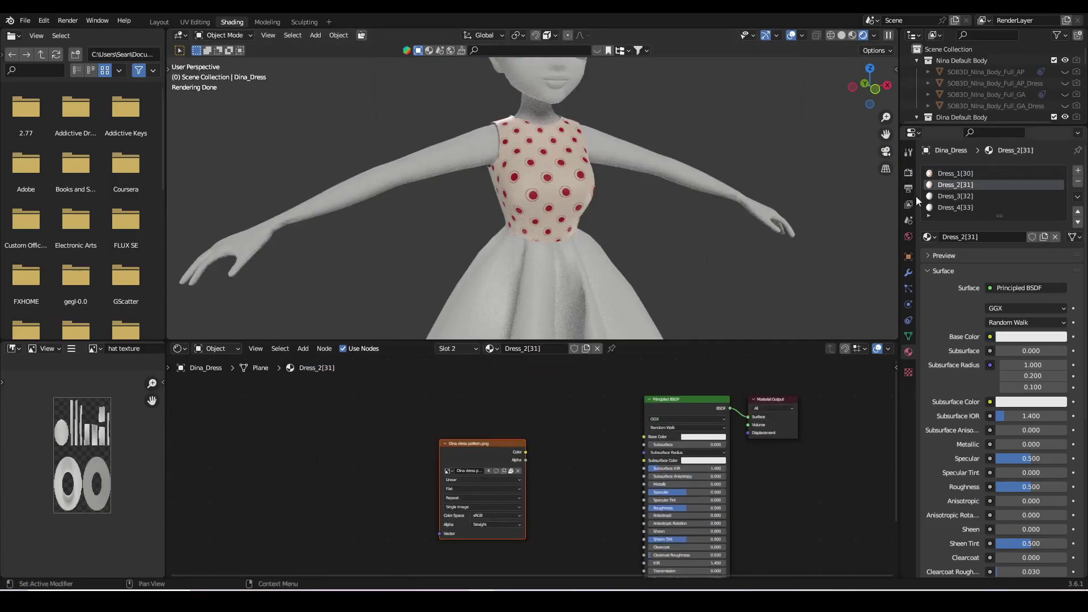
pyautogui.scroll(3, 397, 380)
pyautogui.scroll(-3, 395, 387)
pyautogui.moveTo(511, 213); pyautogui.dragTo(723, 222, button='middle')
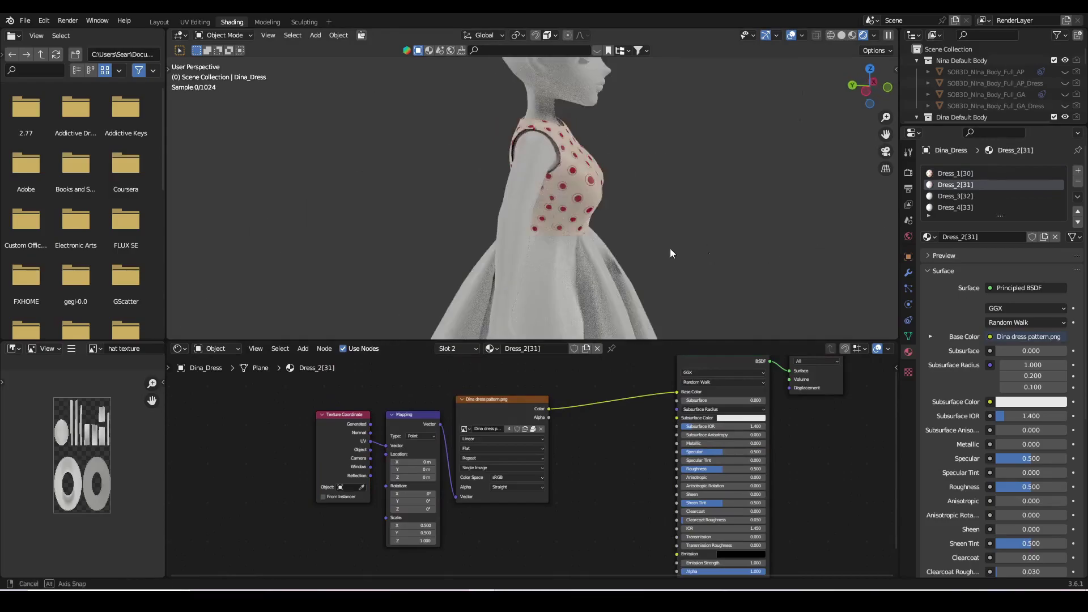
pyautogui.click(956, 196)
pyautogui.moveTo(833, 238); pyautogui.dragTo(887, 241, button='middle')
# - Link the pattern image to Base Color and check the dress in material preview and studio-lit solid view
pyautogui.moveTo(669, 438); pyautogui.dragTo(664, 439)
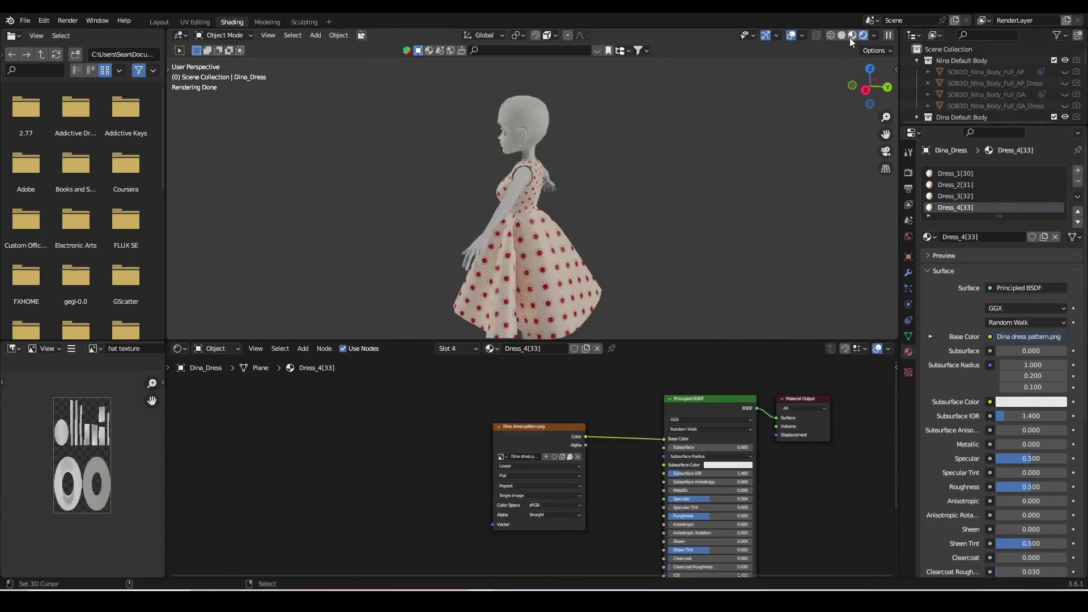
pyautogui.click(852, 35)
pyautogui.moveTo(631, 265)
pyautogui.mouseDown(button='middle')
pyautogui.moveTo(382, 213)
pyautogui.moveTo(637, 137)
pyautogui.mouseUp(button='middle')
pyautogui.scroll(-4, 610, 205)
pyautogui.scroll(4, 538, 238)
pyautogui.scroll(1, 646, 249)
pyautogui.moveTo(646, 249)
pyautogui.mouseDown(button='middle')
pyautogui.moveTo(486, 193)
pyautogui.moveTo(594, 184)
pyautogui.mouseUp(button='middle')
pyautogui.press('KP_1')
pyautogui.click(855, 35)
pyautogui.click(889, 35)
pyautogui.click(842, 92)
pyautogui.moveTo(841, 92)
pyautogui.mouseDown(button='middle')
pyautogui.moveTo(594, 238)
pyautogui.moveTo(882, 251)
pyautogui.mouseUp(button='middle')
# - Add a Subdivision modifier to the dress
pyautogui.click(908, 273)
pyautogui.click(942, 171)
pyautogui.moveTo(645, 255)
pyautogui.mouseDown(button='middle')
pyautogui.moveTo(611, 205)
pyautogui.moveTo(622, 272)
pyautogui.moveTo(766, 255)
pyautogui.mouseUp(button='middle')
pyautogui.click(943, 171)
pyautogui.click(887, 380)
pyautogui.moveTo(887, 380); pyautogui.dragTo(644, 179, button='middle')
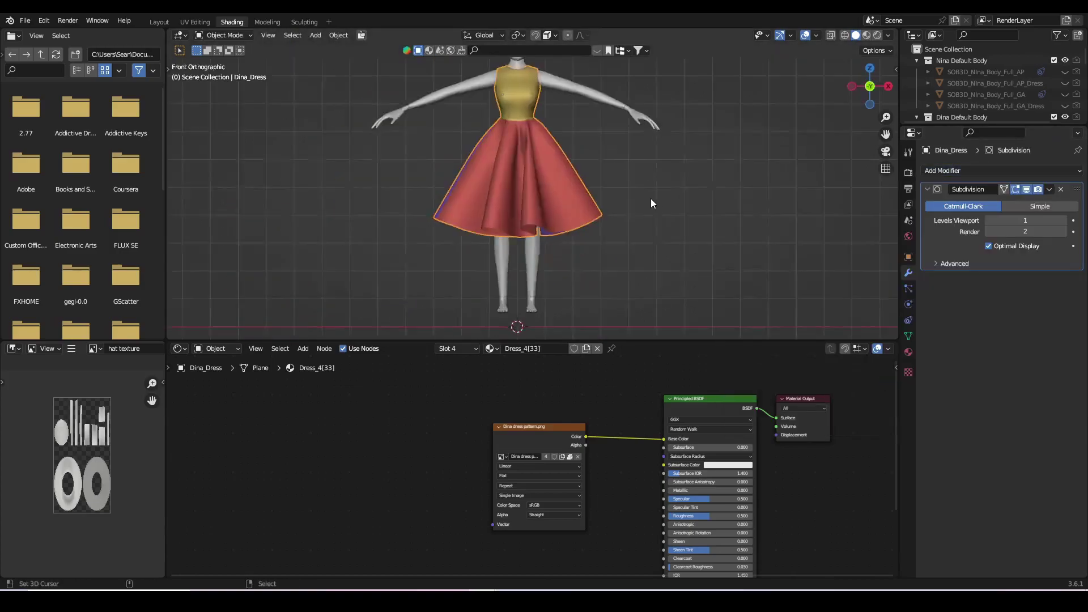
pyautogui.scroll(3, 681, 229)
pyautogui.scroll(2, 725, 209)
# - Inspect the subdivided dress from the side, front and back in material preview
pyautogui.moveTo(725, 210); pyautogui.dragTo(431, 258, button='middle')
pyautogui.scroll(3, 616, 242)
pyautogui.moveTo(617, 243)
pyautogui.mouseDown(button='middle')
pyautogui.moveTo(562, 203)
pyautogui.moveTo(418, 234)
pyautogui.mouseUp(button='middle')
pyautogui.press('Tab')
pyautogui.scroll(4, 562, 203)
pyautogui.press('KP_3')
pyautogui.press('Tab')
pyautogui.scroll(-2, 418, 234)
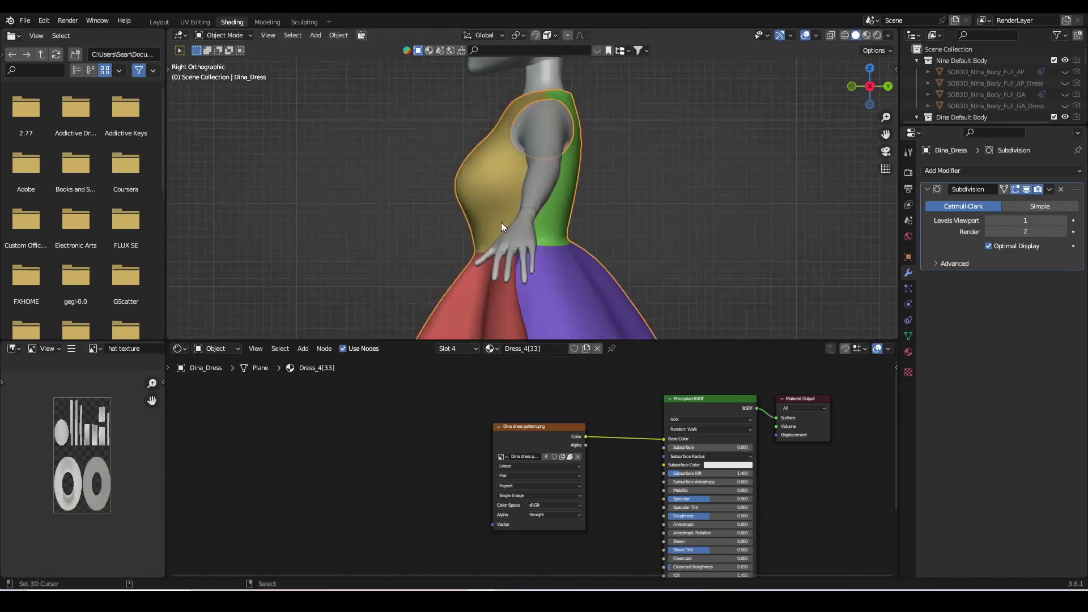
pyautogui.moveTo(502, 223)
pyautogui.mouseDown(button='middle')
pyautogui.moveTo(633, 232)
pyautogui.moveTo(672, 143)
pyautogui.moveTo(460, 200)
pyautogui.mouseUp(button='middle')
pyautogui.scroll(-2, 633, 232)
pyautogui.press('KP_1')
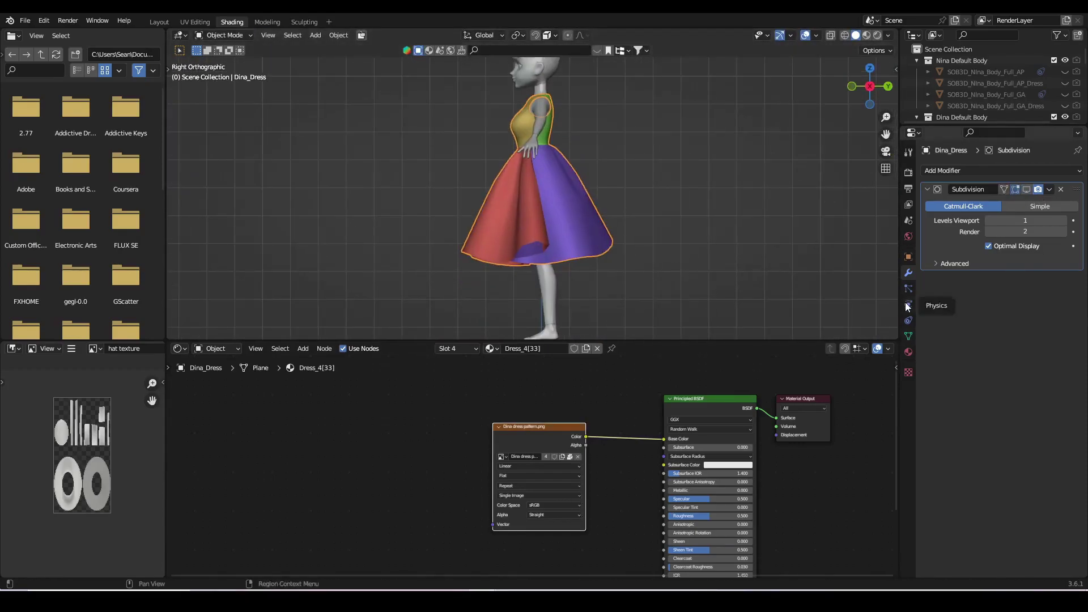
pyautogui.moveTo(817, 272)
pyautogui.mouseDown(button='middle')
pyautogui.moveTo(496, 217)
pyautogui.moveTo(565, 228)
pyautogui.moveTo(837, 77)
pyautogui.mouseUp(button='middle')
pyautogui.scroll(-2, 564, 229)
pyautogui.click(867, 35)
pyautogui.moveTo(765, 111)
pyautogui.mouseDown(button='middle')
pyautogui.moveTo(593, 209)
pyautogui.moveTo(824, 206)
pyautogui.moveTo(606, 157)
pyautogui.moveTo(673, 174)
pyautogui.moveTo(528, 162)
pyautogui.moveTo(396, 215)
pyautogui.moveTo(513, 258)
pyautogui.mouseUp(button='middle')
pyautogui.scroll(3, 823, 205)
pyautogui.scroll(2, 514, 257)
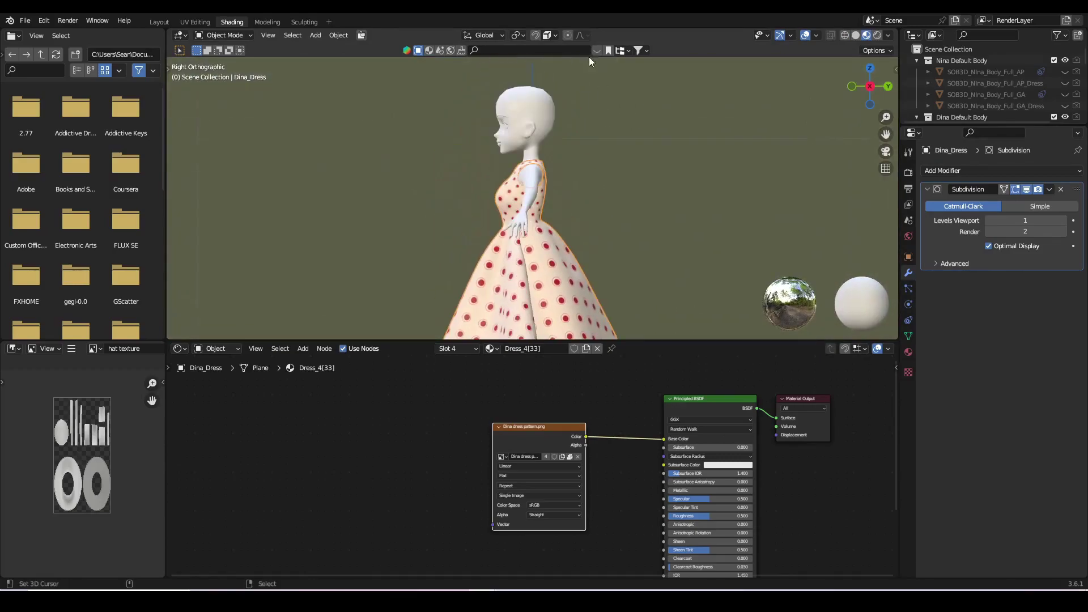
# - Add image texture nodes to Dress_1 and Dress_2 and create the 'dina dress 4' bake image
pyautogui.click(908, 351)
pyautogui.click(956, 173)
pyautogui.hotkey('shift', 'a')
pyautogui.click(460, 461)
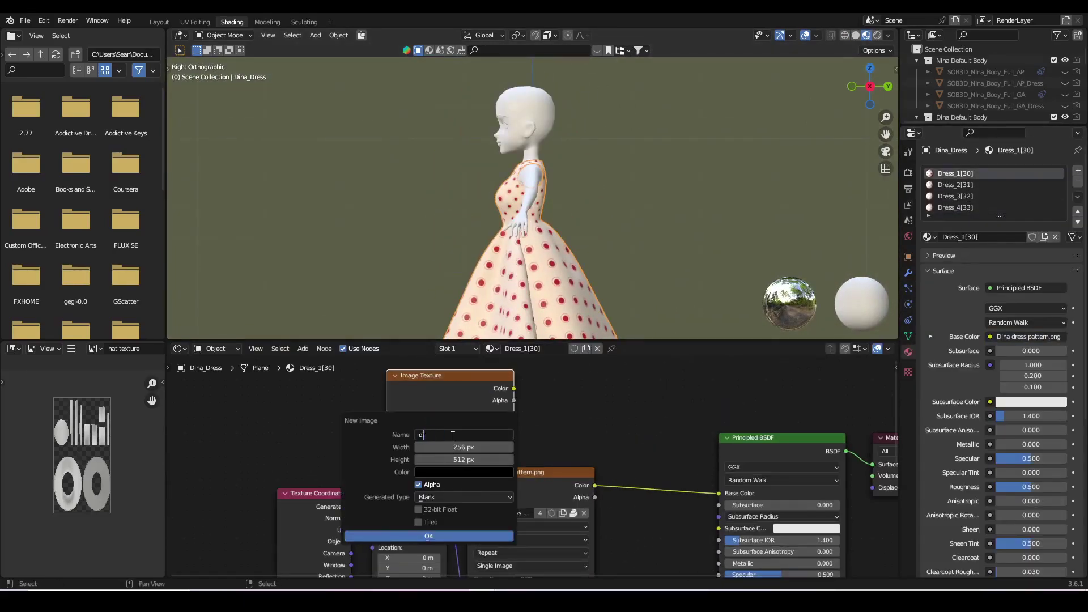
pyautogui.click(956, 184)
pyautogui.hotkey('shift', 'a')
pyautogui.click(496, 438)
pyautogui.doubleClick(496, 461)
pyautogui.write('dina')
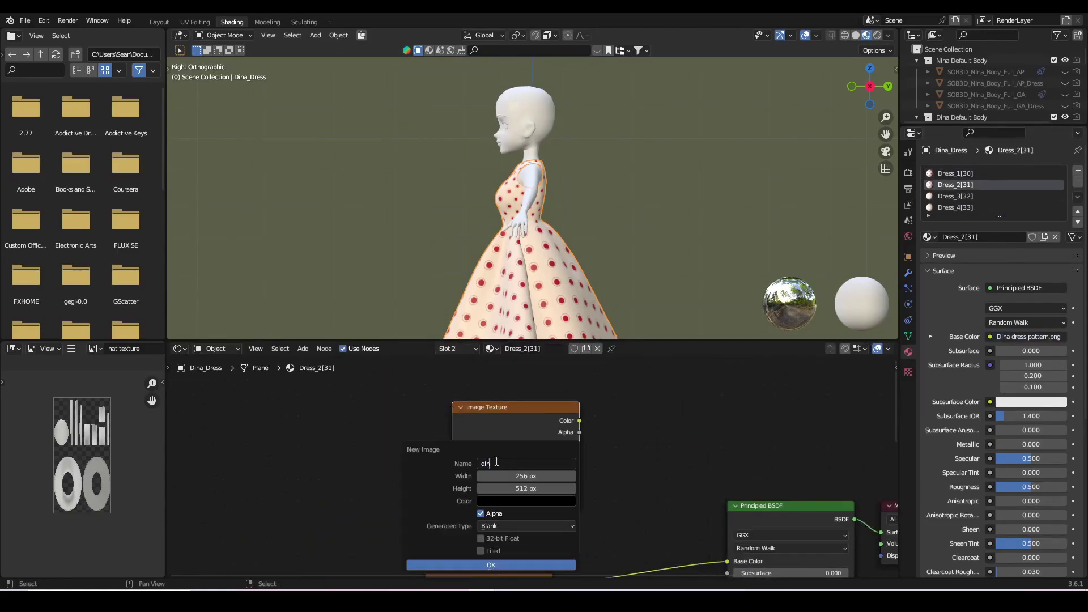
pyautogui.scroll(-2, 363, 479)
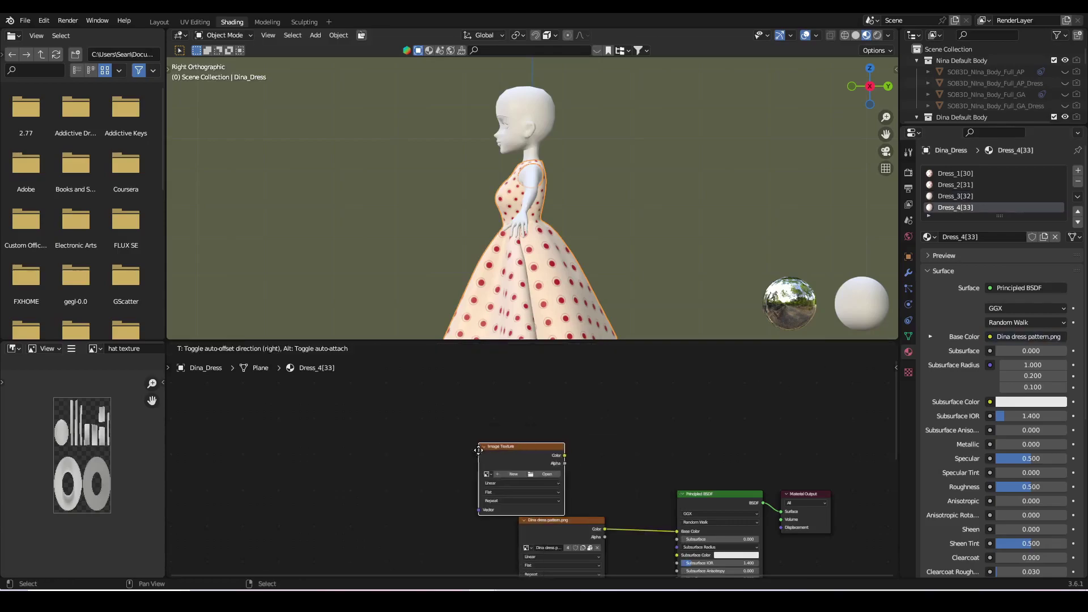
pyautogui.click(422, 575)
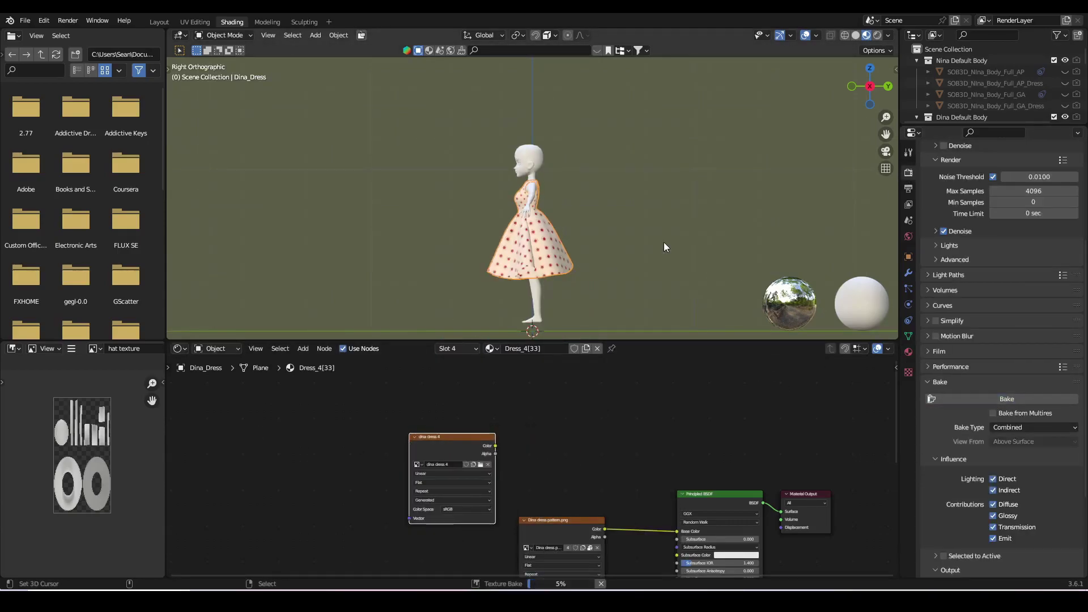
pyautogui.press('KP_1')
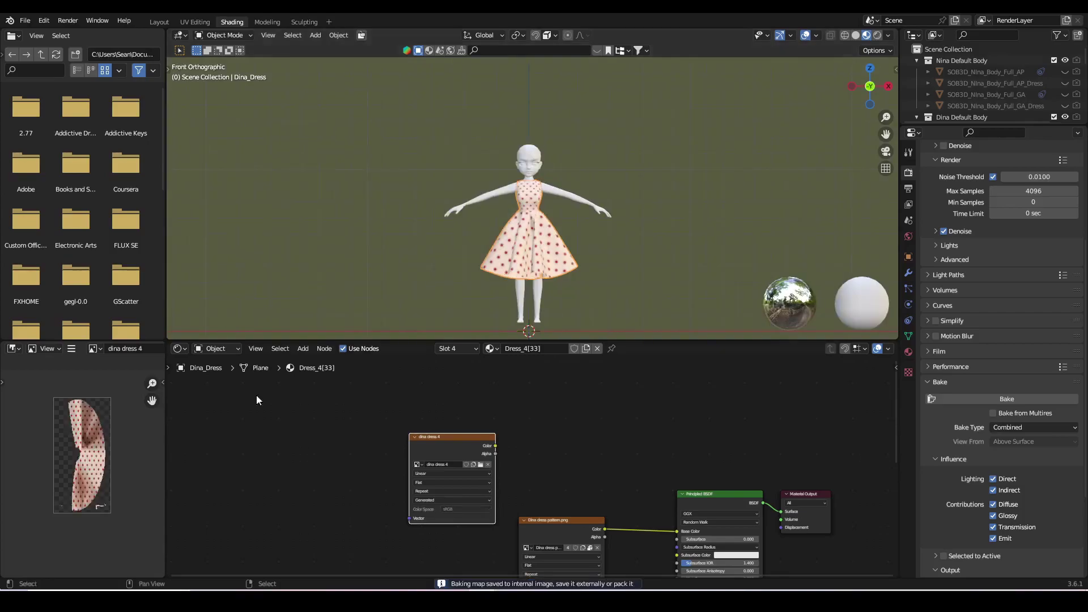
# - Show texture colours in solid view and inspect the dress mesh from the front
pyautogui.click(856, 35)
pyautogui.click(888, 34)
pyautogui.click(895, 161)
pyautogui.moveTo(646, 238)
pyautogui.mouseDown(button='middle')
pyautogui.moveTo(561, 242)
pyautogui.moveTo(586, 188)
pyautogui.mouseUp(button='middle')
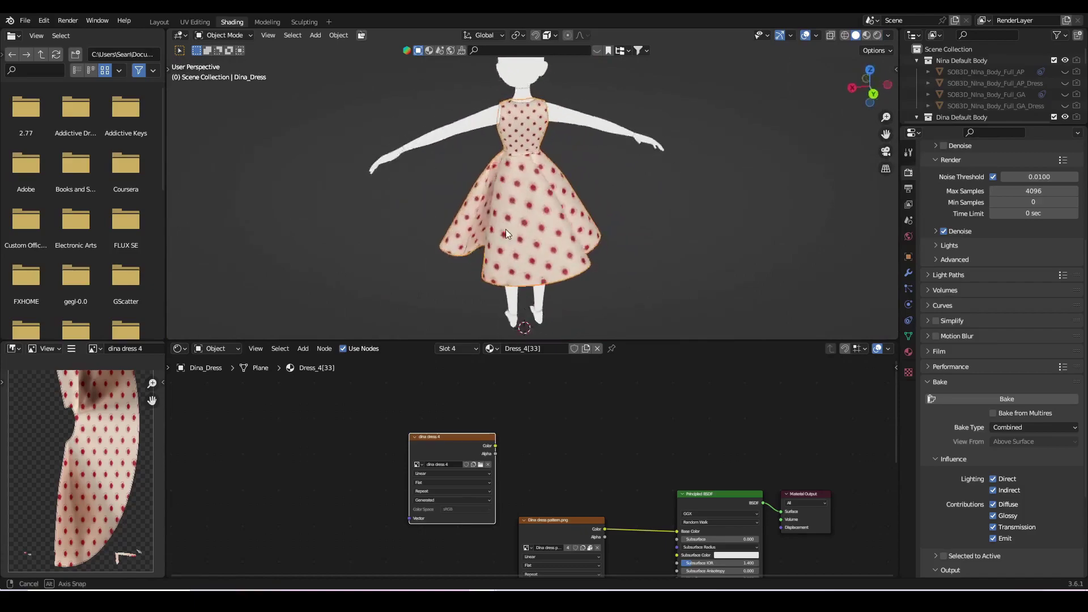
pyautogui.scroll(3, 663, 223)
pyautogui.scroll(3, 574, 251)
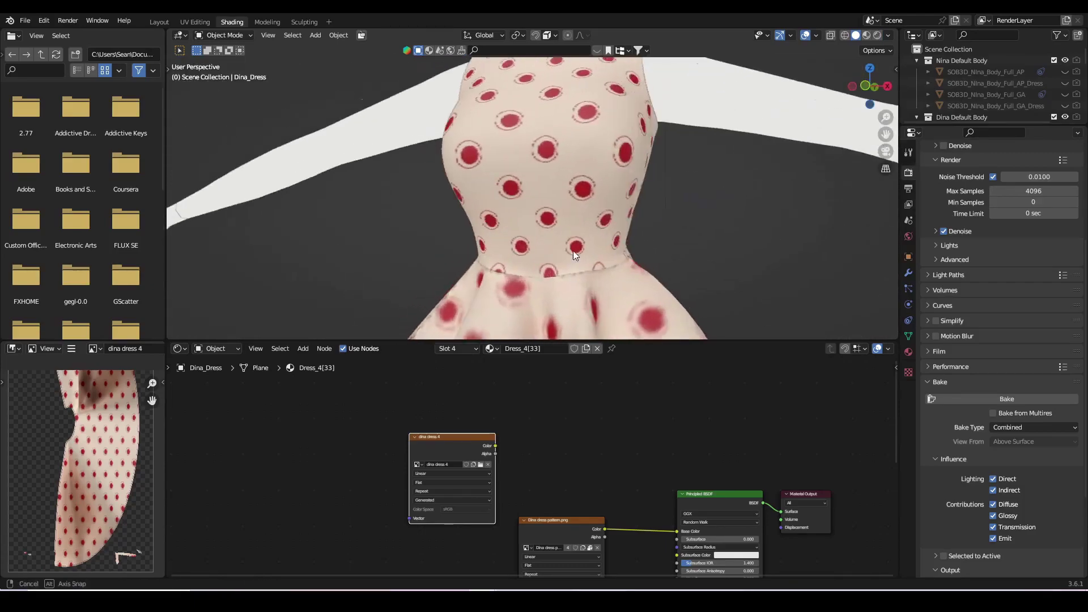
pyautogui.press('Tab')
pyautogui.press('KP_1')
pyautogui.scroll(-4, 757, 228)
pyautogui.press('Tab')
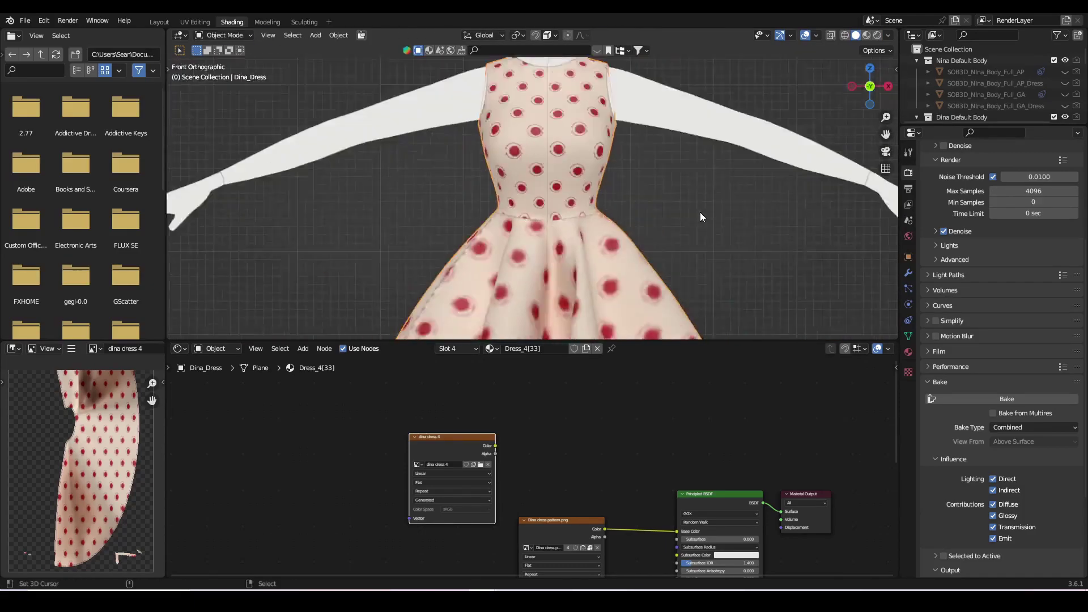
pyautogui.moveTo(652, 221); pyautogui.dragTo(572, 259, button='middle')
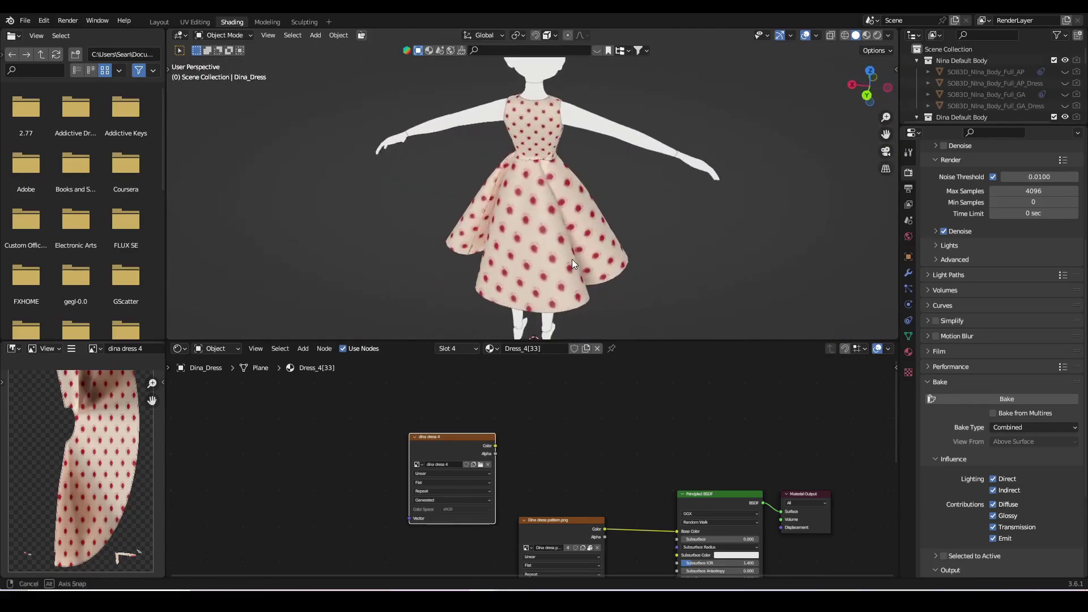
pyautogui.scroll(3, 596, 221)
pyautogui.moveTo(627, 226); pyautogui.dragTo(683, 212, button='middle')
pyautogui.scroll(-5, 1022, 352)
# - Set the bake margin to Extend, bake the dress, and review the baked images
pyautogui.click(1017, 509)
pyautogui.click(967, 271)
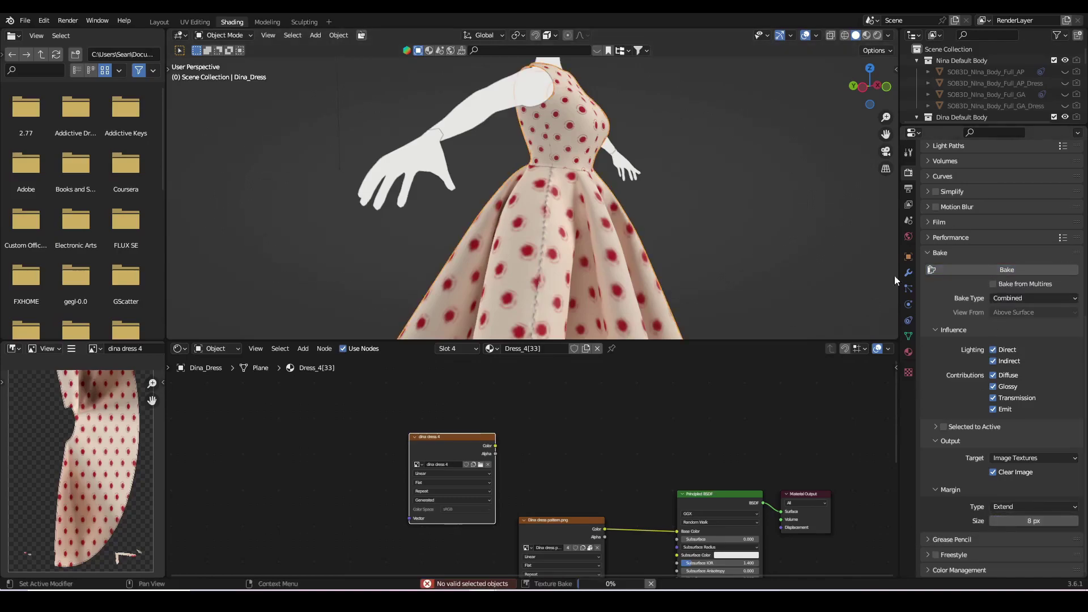
pyautogui.moveTo(706, 221)
pyautogui.mouseDown(button='middle')
pyautogui.moveTo(542, 244)
pyautogui.moveTo(558, 200)
pyautogui.moveTo(550, 272)
pyautogui.moveTo(638, 232)
pyautogui.mouseUp(button='middle')
pyautogui.click(95, 349)
pyautogui.click(111, 469)
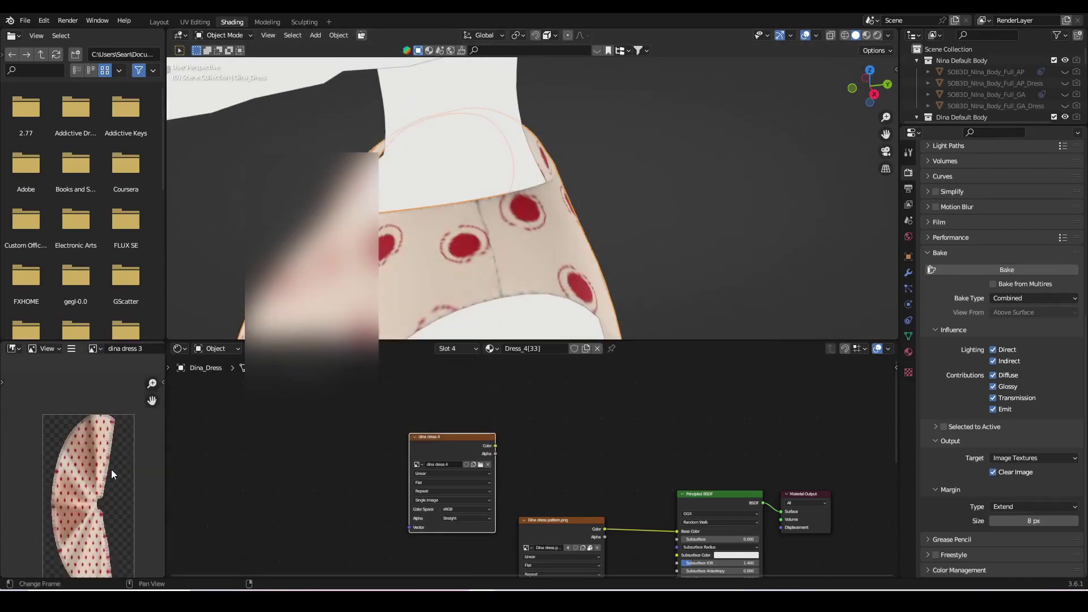
pyautogui.click(95, 349)
pyautogui.click(103, 459)
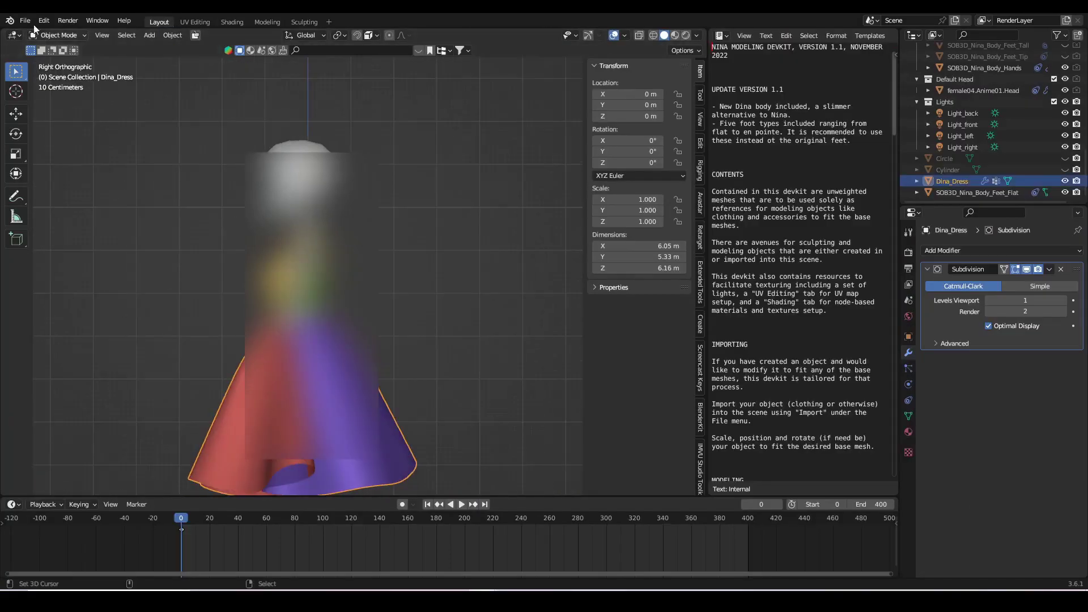
# - Export the dress as 'dina dress for rigging.fbx' and import it into the devkit scene
pyautogui.click(33, 25)
pyautogui.click(195, 280)
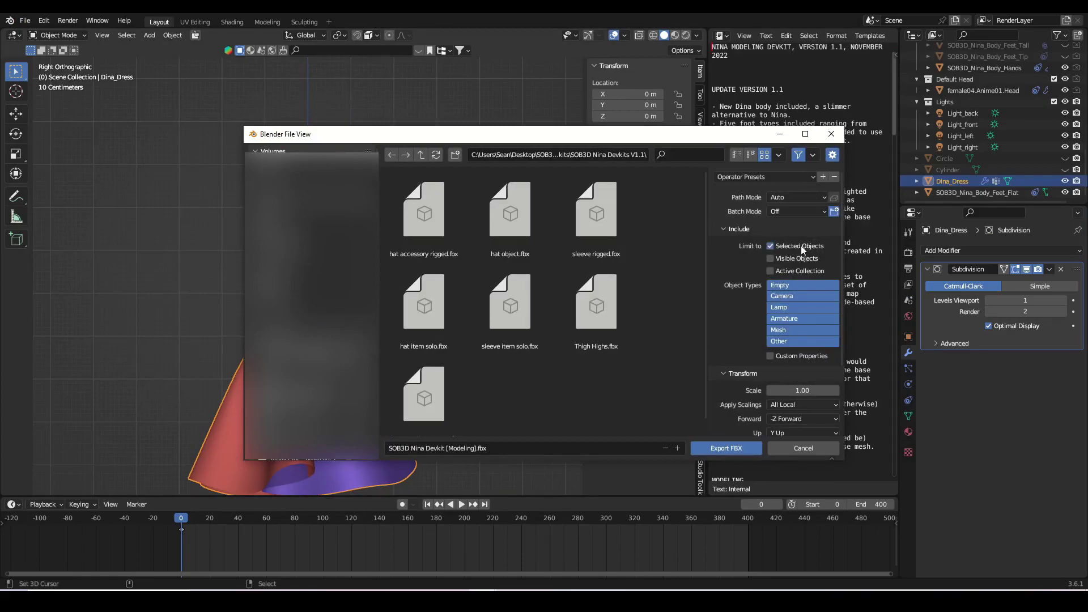
pyautogui.scroll(-3, 726, 435)
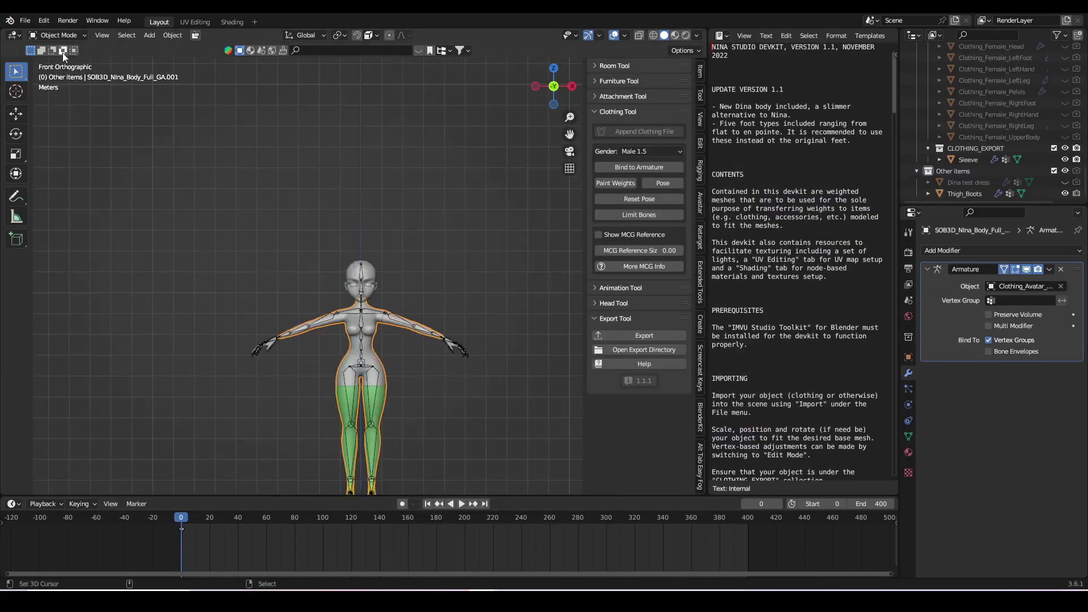
pyautogui.click(26, 20)
pyautogui.click(182, 260)
pyautogui.click(718, 446)
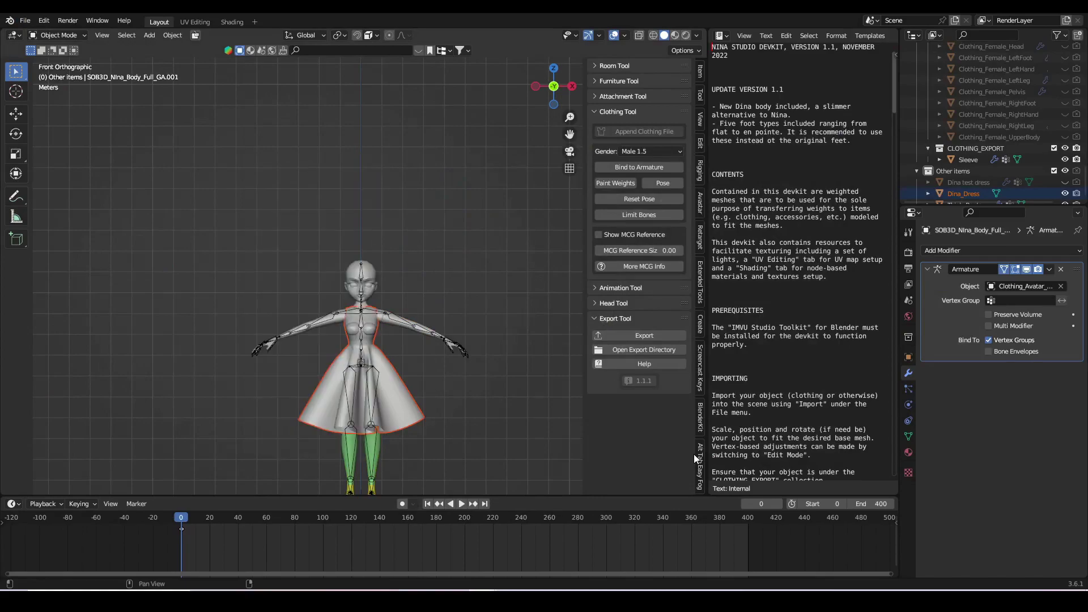
# - Set the imported Dina_Dress material colour to a deep saturated red
pyautogui.click(348, 382)
pyautogui.press('KP_3')
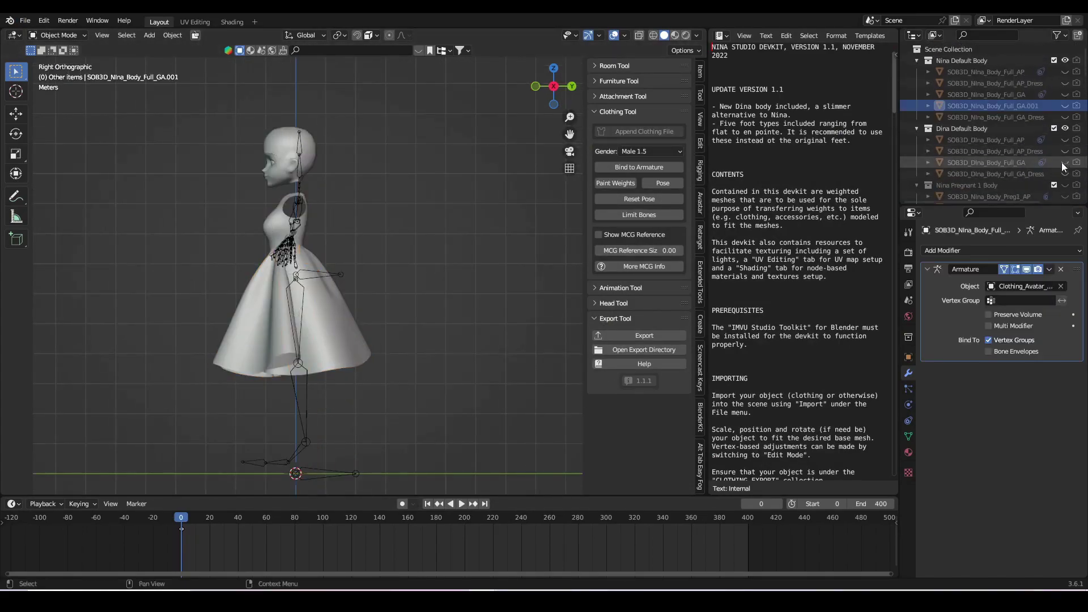
pyautogui.scroll(2, 556, 319)
pyautogui.click(340, 341)
pyautogui.click(908, 453)
pyautogui.click(1027, 443)
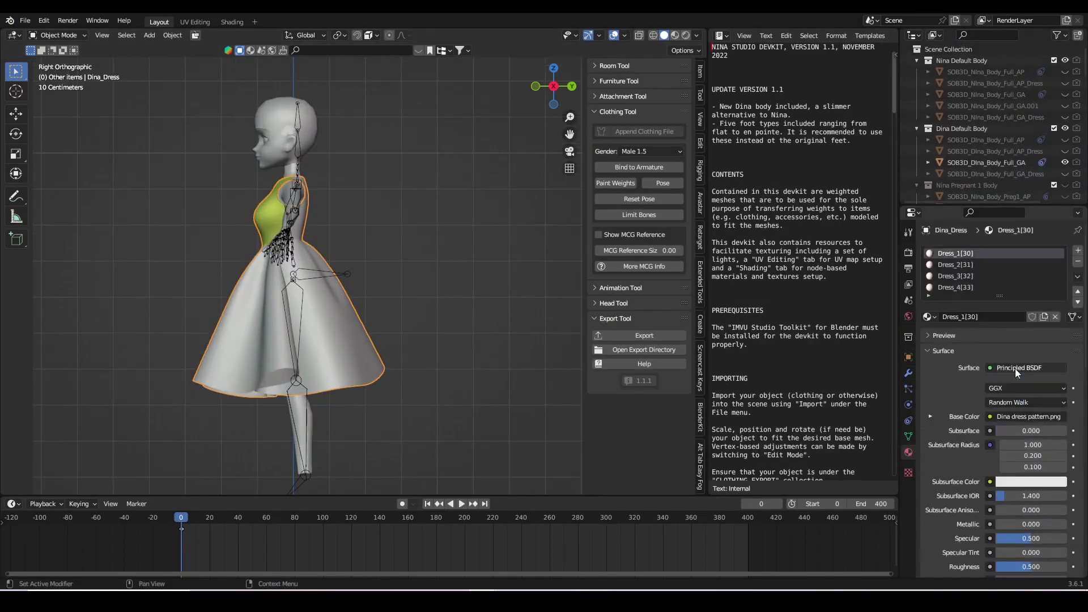
pyautogui.click(1025, 444)
pyautogui.click(1025, 443)
pyautogui.moveTo(1007, 425); pyautogui.dragTo(1007, 477)
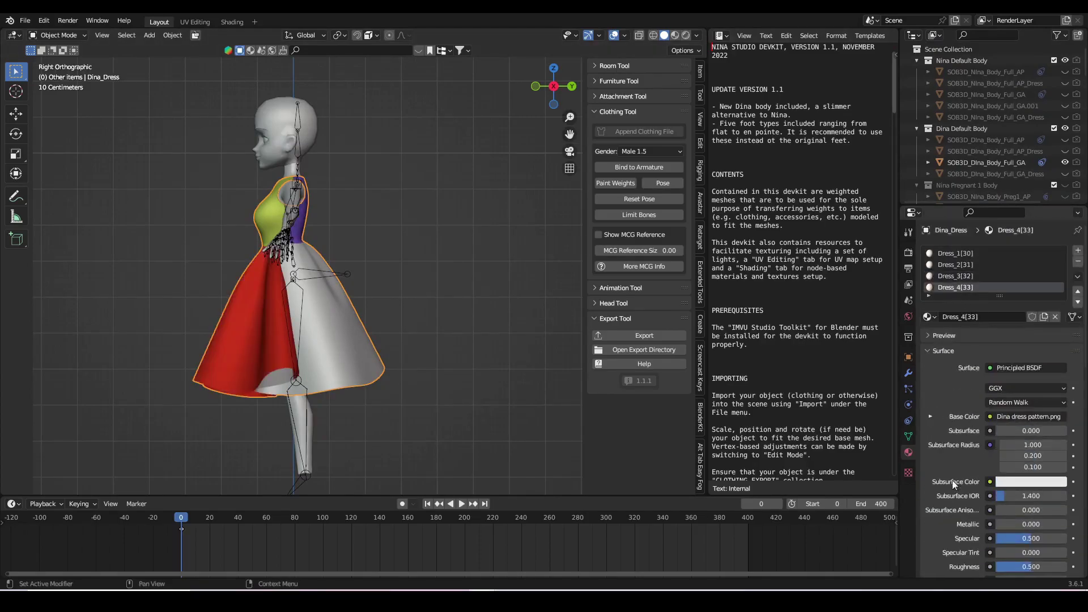
pyautogui.click(1026, 466)
pyautogui.moveTo(1058, 307); pyautogui.dragTo(1058, 326)
pyautogui.press('KP_1')
pyautogui.scroll(2, 386, 368)
# - Select the Dina body, the dress and the armature in preparation for weight painting
pyautogui.click(420, 291)
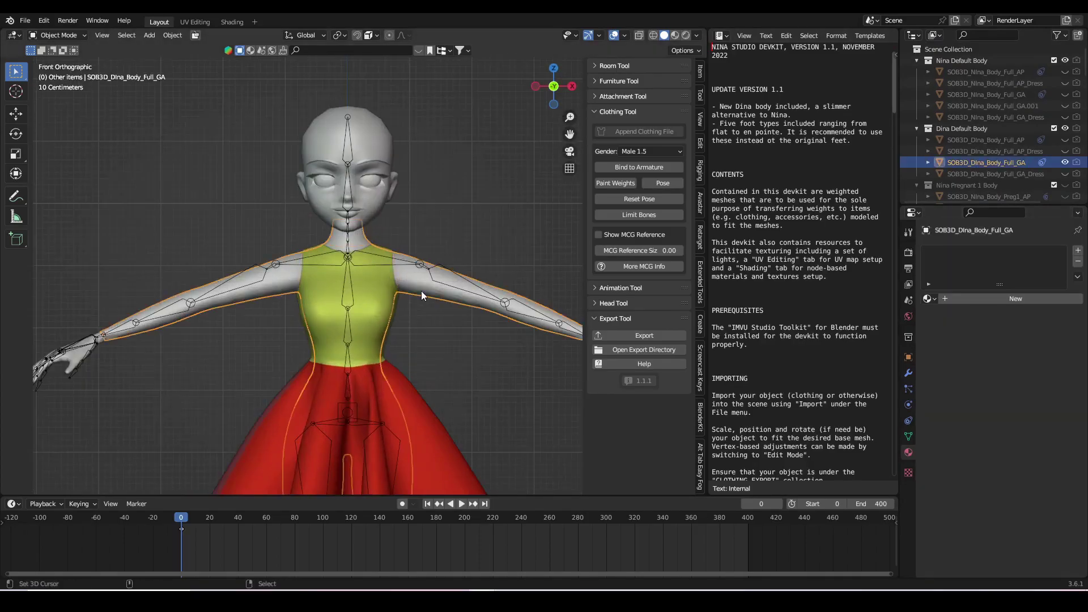
pyautogui.moveTo(421, 291)
pyautogui.mouseDown(button='middle')
pyautogui.moveTo(185, 335)
pyautogui.moveTo(369, 330)
pyautogui.mouseUp(button='middle')
pyautogui.scroll(2, 444, 386)
pyautogui.click(417, 357)
pyautogui.hotkey('ctrl', 'Tab')
pyautogui.scroll(-2, 411, 315)
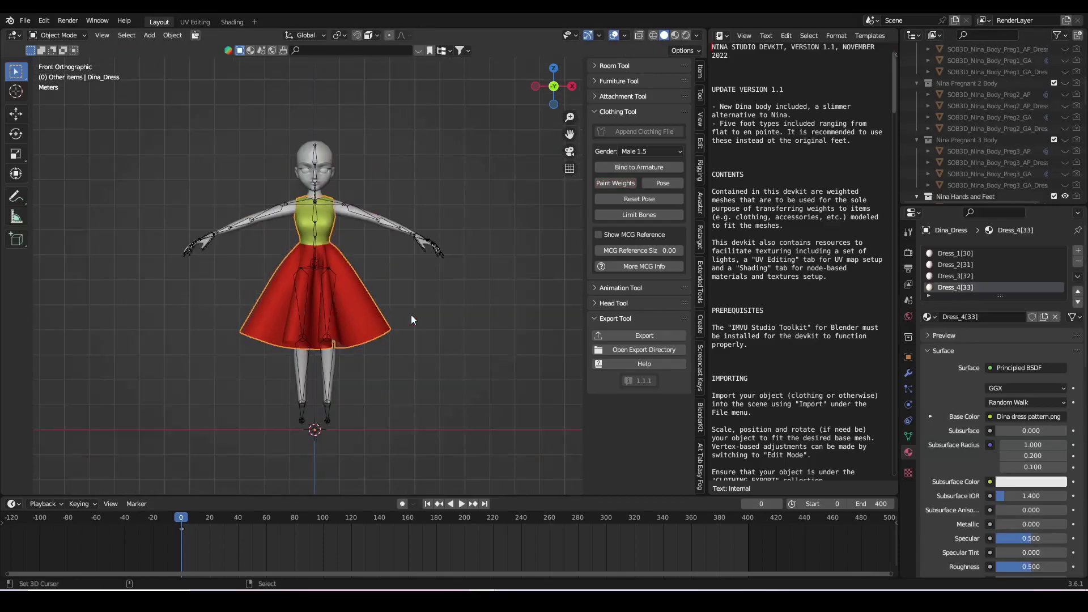
pyautogui.scroll(4, 335, 292)
pyautogui.keyDown('alt'); pyautogui.click(328, 265); pyautogui.keyUp('alt')
# - Select the left bicep bone in pose mode and start weight painting the dress
pyautogui.hotkey('ctrl', 'Tab')
pyautogui.keyDown('alt'); pyautogui.keyDown('shift'); pyautogui.click(335, 266); pyautogui.keyUp('shift'); pyautogui.keyUp('alt')
pyautogui.click(376, 293)
pyautogui.click(616, 183)
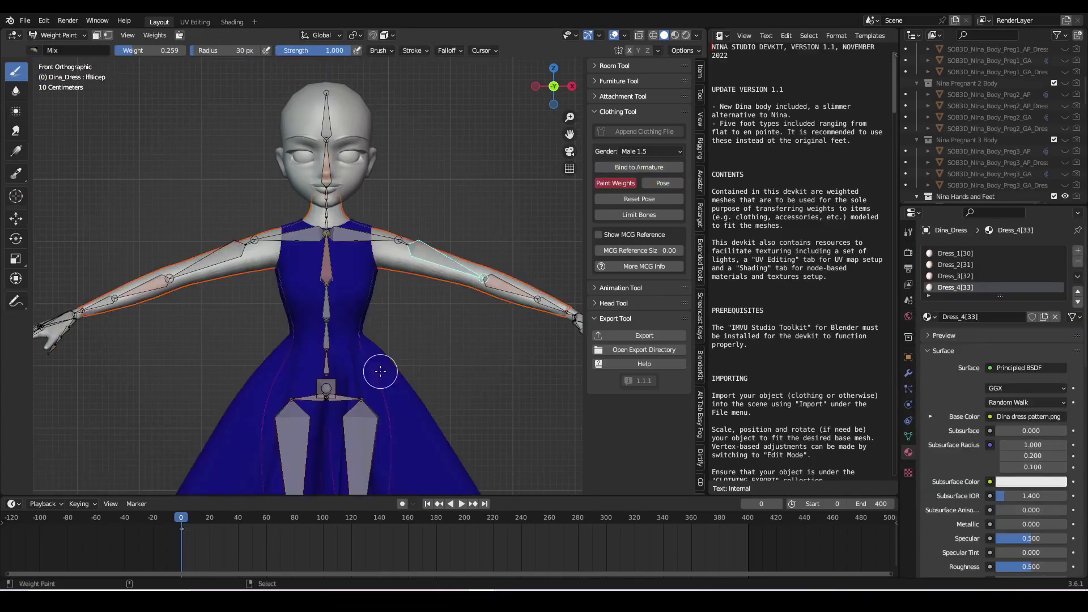
pyautogui.hotkey('ctrl', 'Tab')
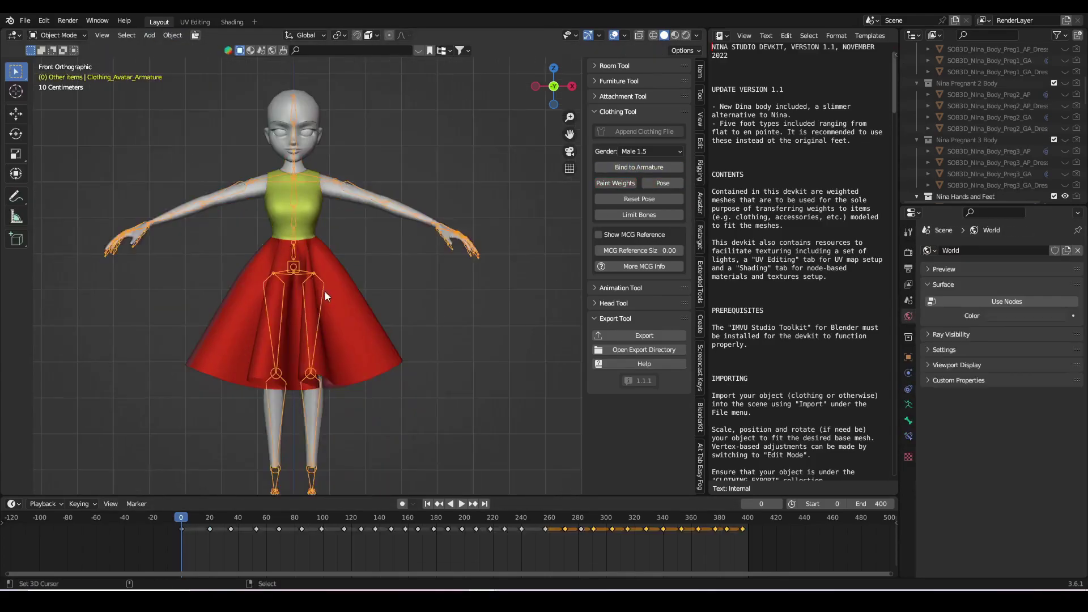
pyautogui.scroll(2, 284, 309)
# - Smooth the dress's vertex weights with 2 iterations
pyautogui.hotkey('ctrl', 'Tab')
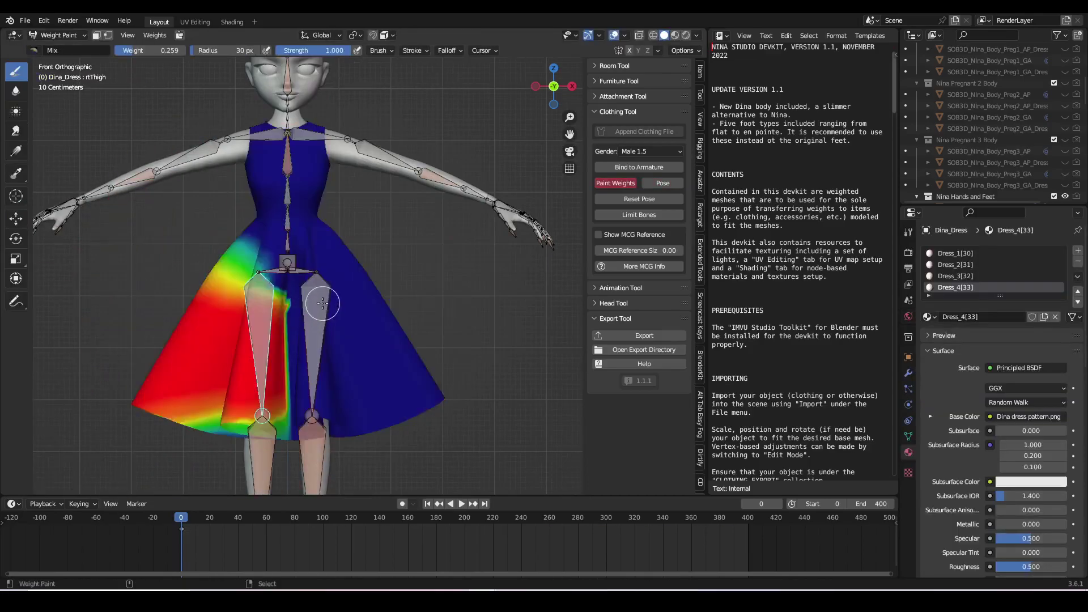
pyautogui.scroll(2, 372, 303)
pyautogui.doubleClick(144, 469)
pyautogui.write('2')
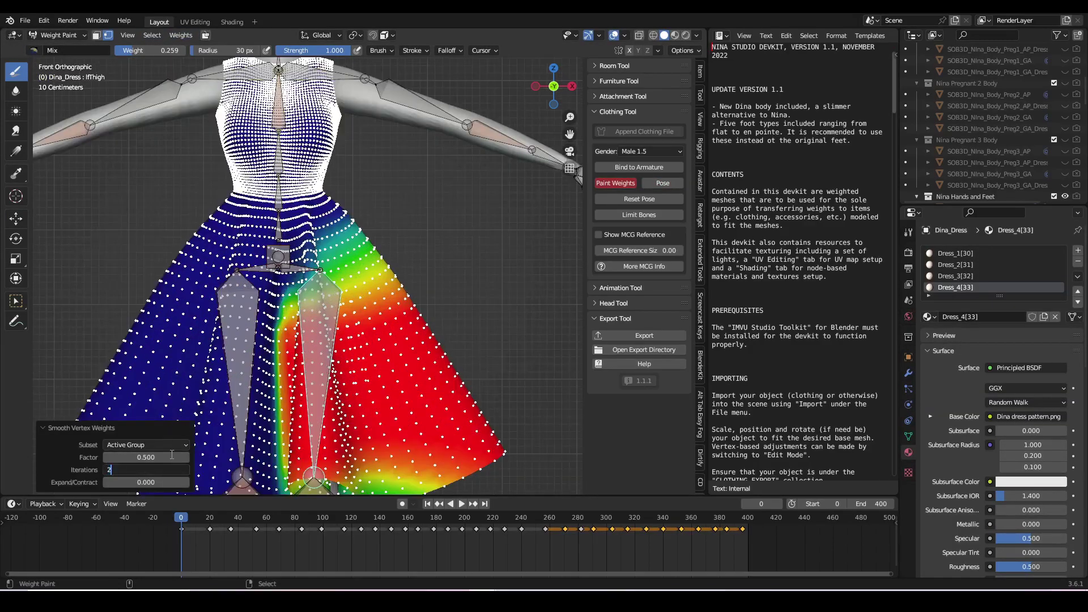
pyautogui.click(148, 496)
pyautogui.click(617, 183)
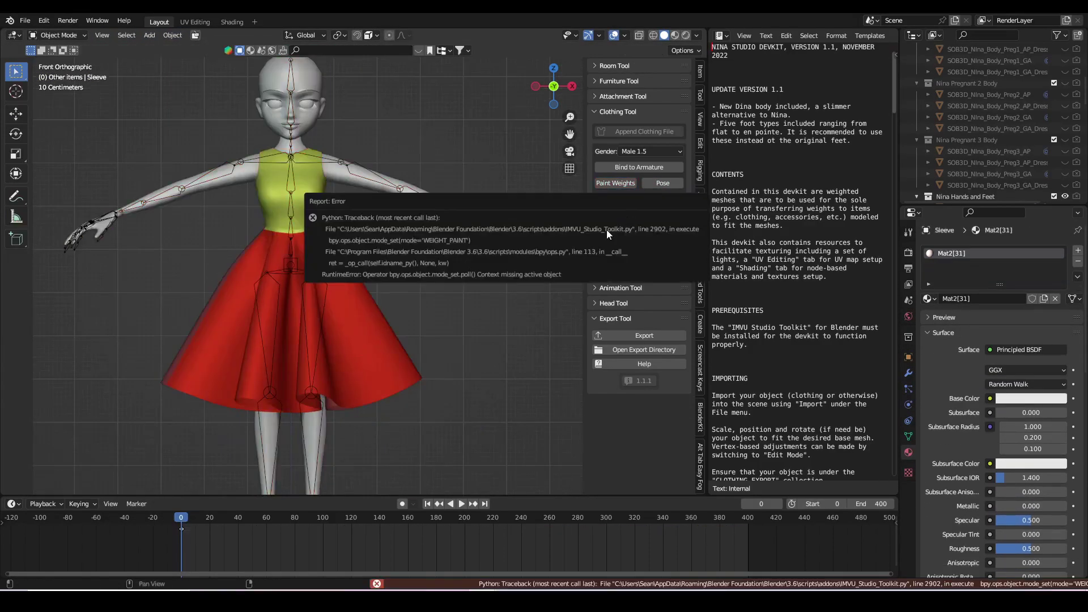
# - Pose the armature and show the left thigh and shoulder bone weights
pyautogui.click(962, 168)
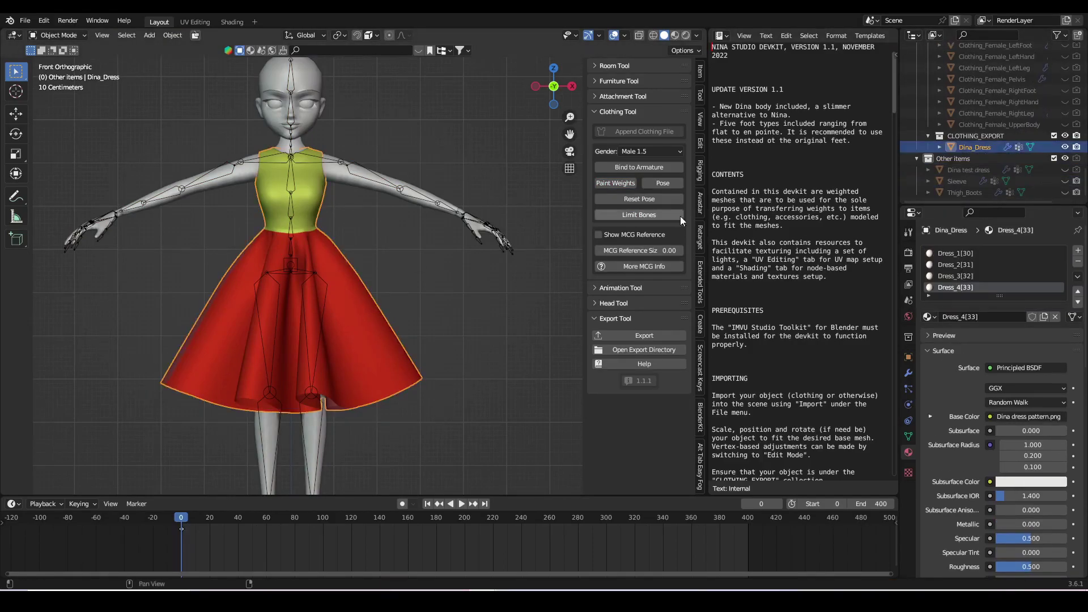
pyautogui.click(663, 183)
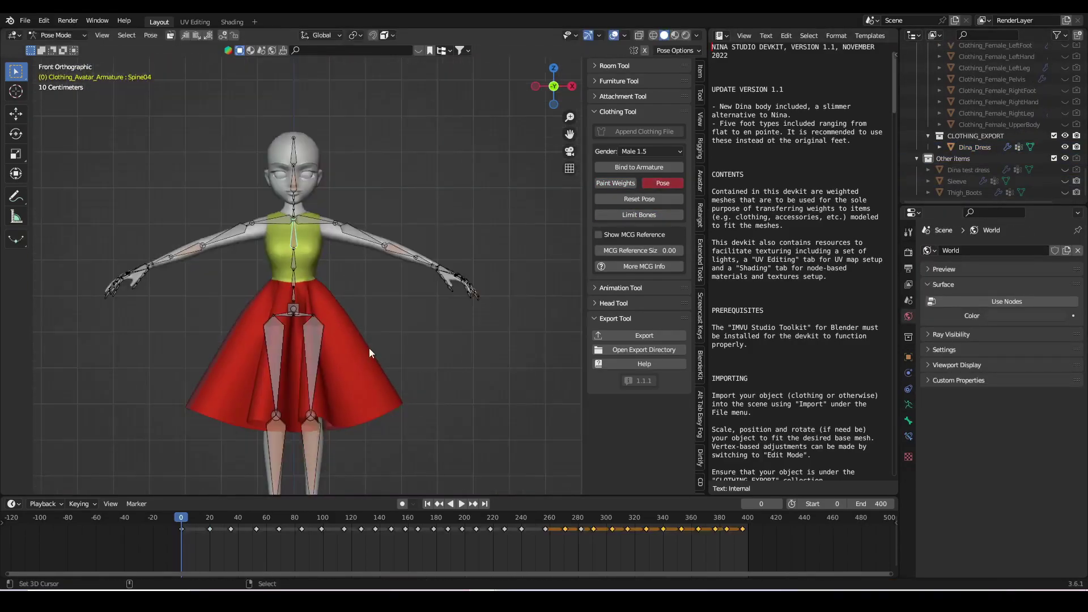
pyautogui.press('Escape')
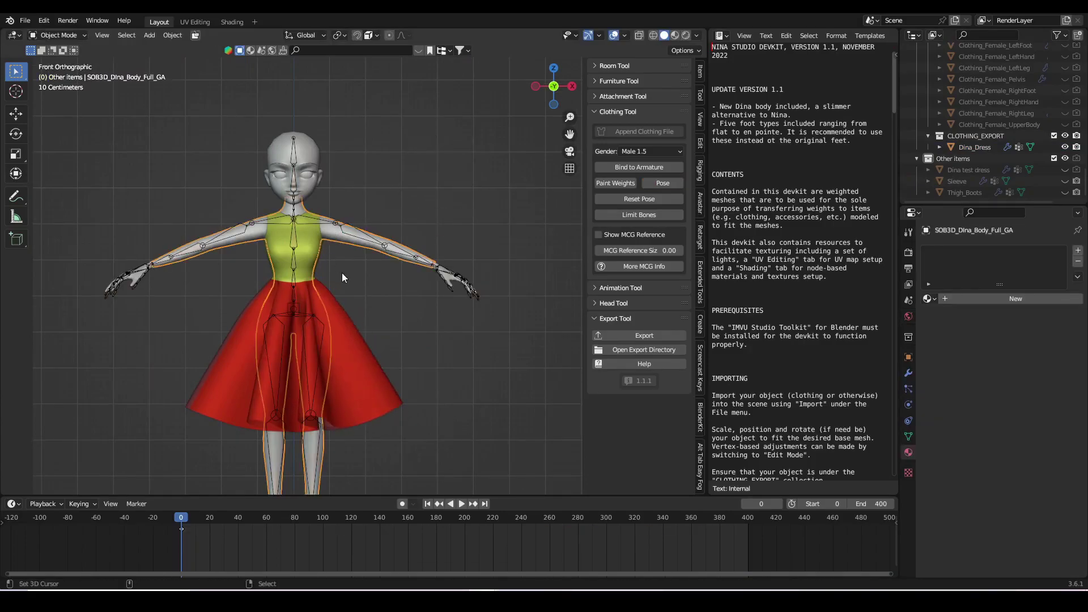
pyautogui.scroll(-2, 356, 249)
pyautogui.scroll(2, 291, 285)
pyautogui.click(292, 285)
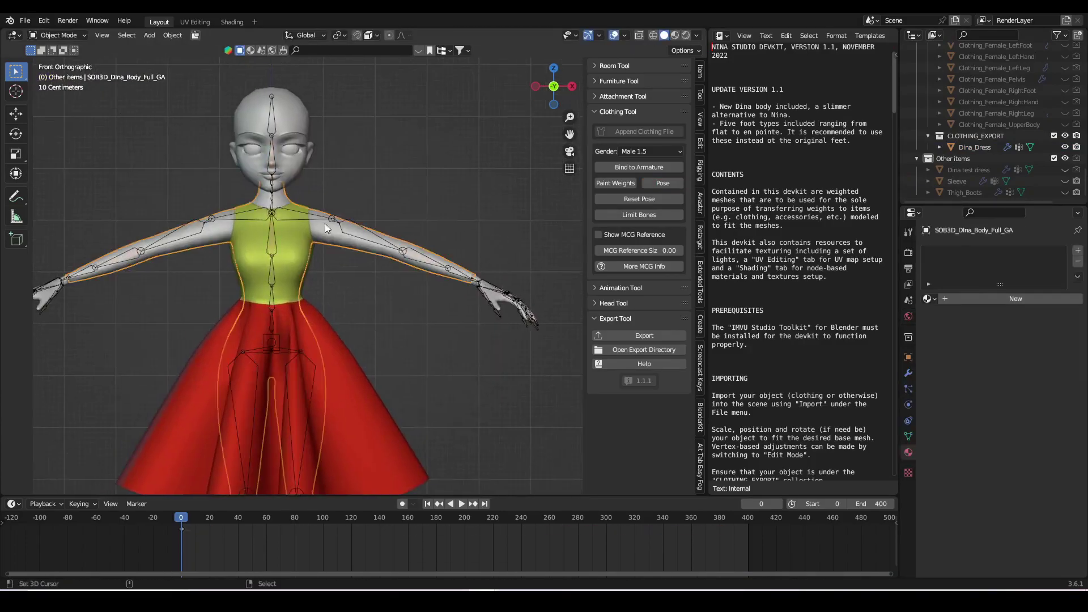
pyautogui.scroll(2, 390, 344)
pyautogui.keyDown('ctrl'); pyautogui.click(290, 114); pyautogui.keyUp('ctrl')
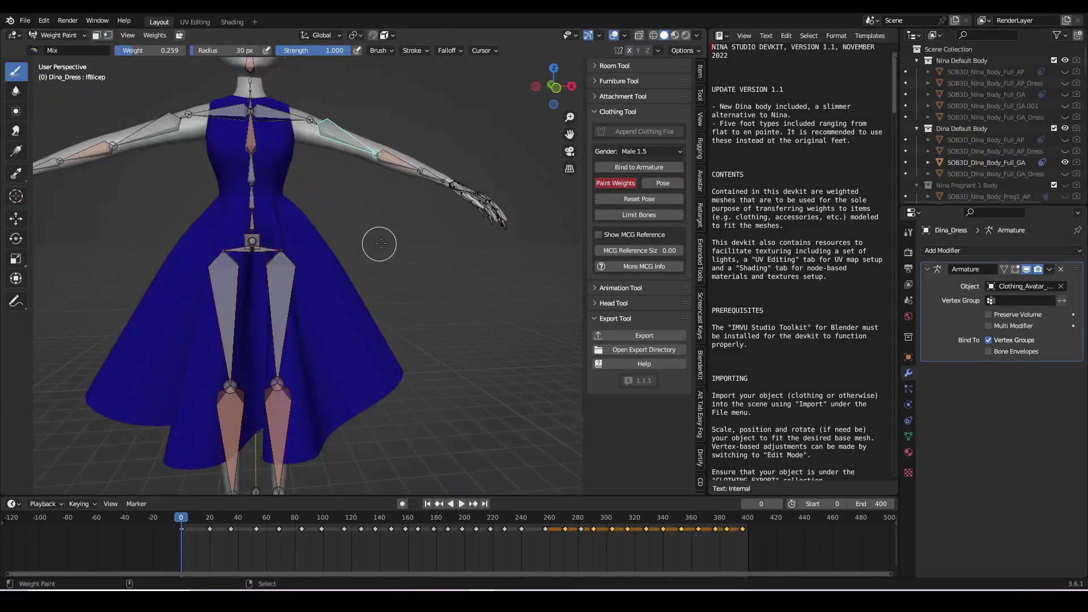
# - Adjust the viewport overlays and sidebar while viewing the figure from the front
pyautogui.moveTo(290, 255); pyautogui.dragTo(273, 291, button='middle')
pyautogui.scroll(2, 274, 292)
pyautogui.moveTo(365, 230)
pyautogui.mouseDown(button='middle')
pyautogui.moveTo(409, 261)
pyautogui.moveTo(356, 386)
pyautogui.mouseUp(button='middle')
pyautogui.press('KP_1')
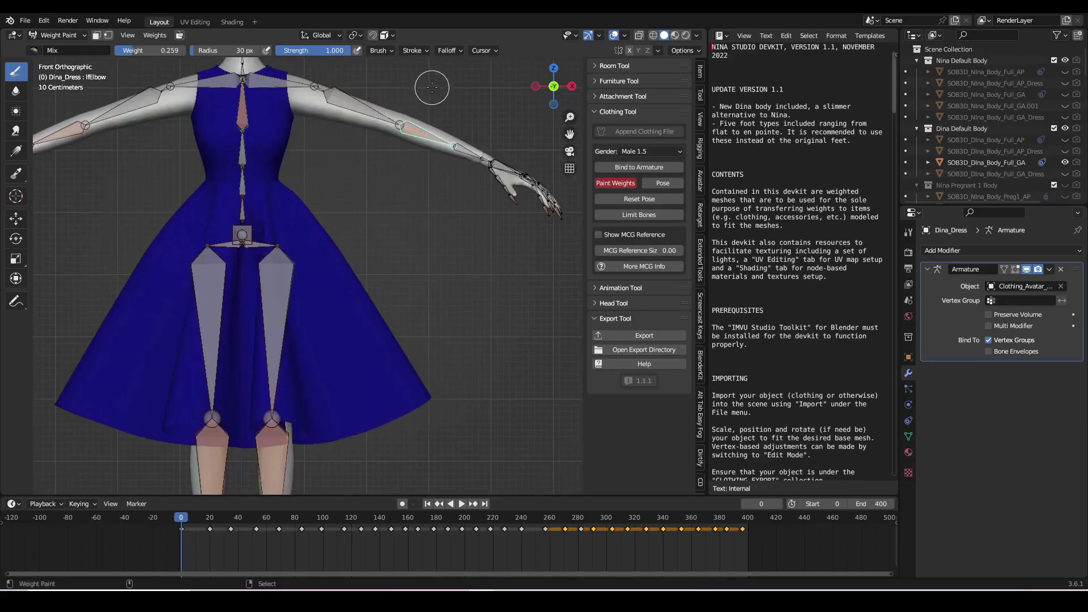
pyautogui.click(627, 36)
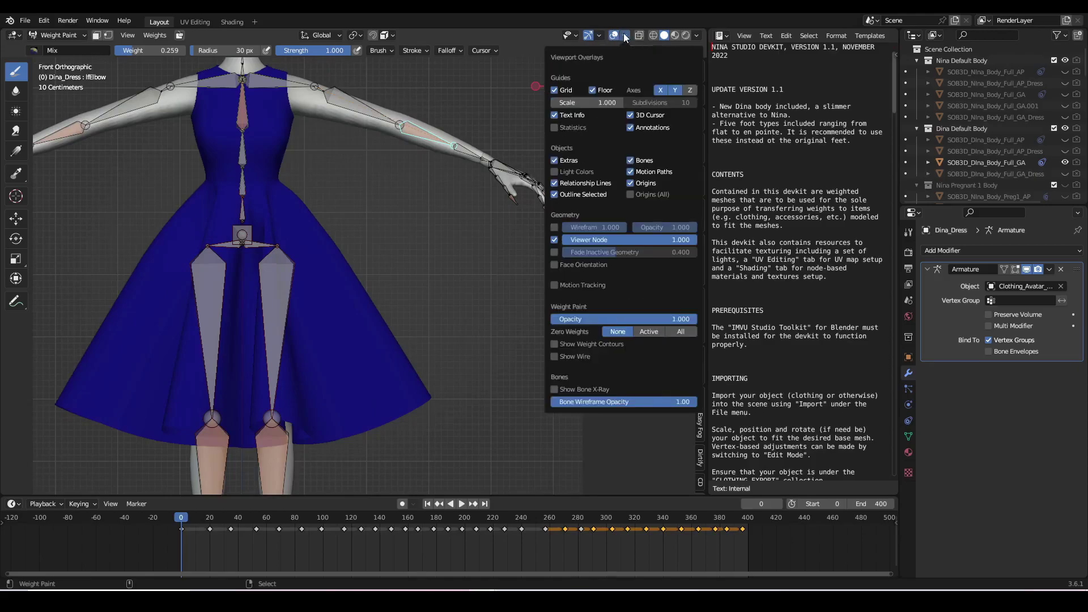
pyautogui.press('n')
pyautogui.moveTo(476, 323)
pyautogui.mouseDown(button='middle')
pyautogui.moveTo(351, 291)
pyautogui.moveTo(380, 241)
pyautogui.moveTo(268, 255)
pyautogui.mouseUp(button='middle')
pyautogui.press('KP_1')
pyautogui.scroll(2, 161, 309)
# - Rotate the shoulder bone and check the hand bone's weights
pyautogui.moveTo(161, 308)
pyautogui.mouseDown(button='middle')
pyautogui.moveTo(407, 267)
pyautogui.moveTo(358, 198)
pyautogui.mouseUp(button='middle')
pyautogui.keyDown('ctrl'); pyautogui.click(407, 268); pyautogui.keyUp('ctrl')
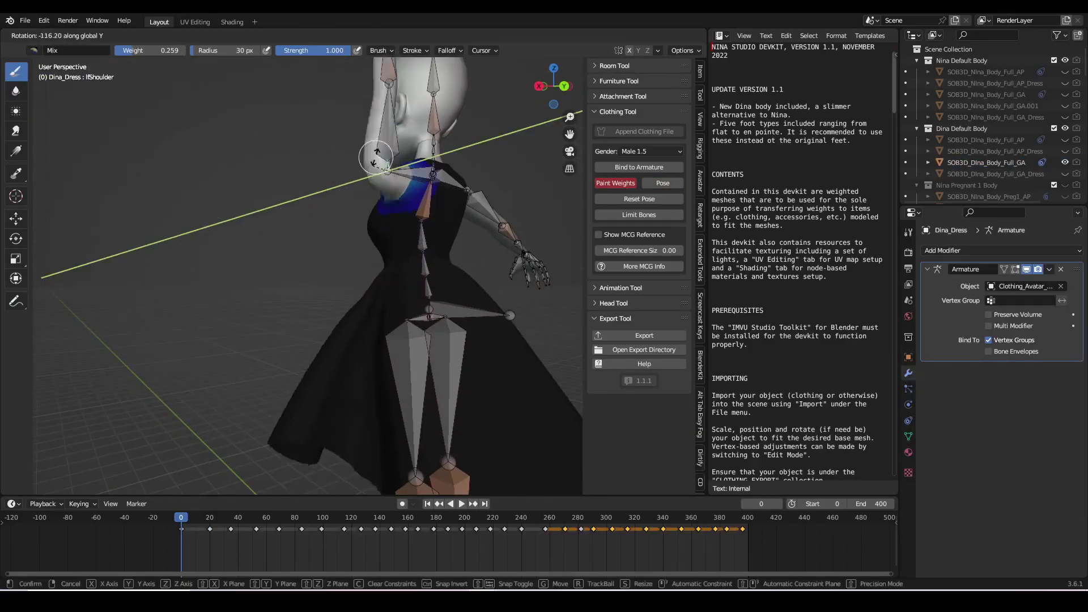
pyautogui.click(379, 151)
pyautogui.moveTo(428, 286); pyautogui.dragTo(425, 251, button='middle')
pyautogui.press('KP_1')
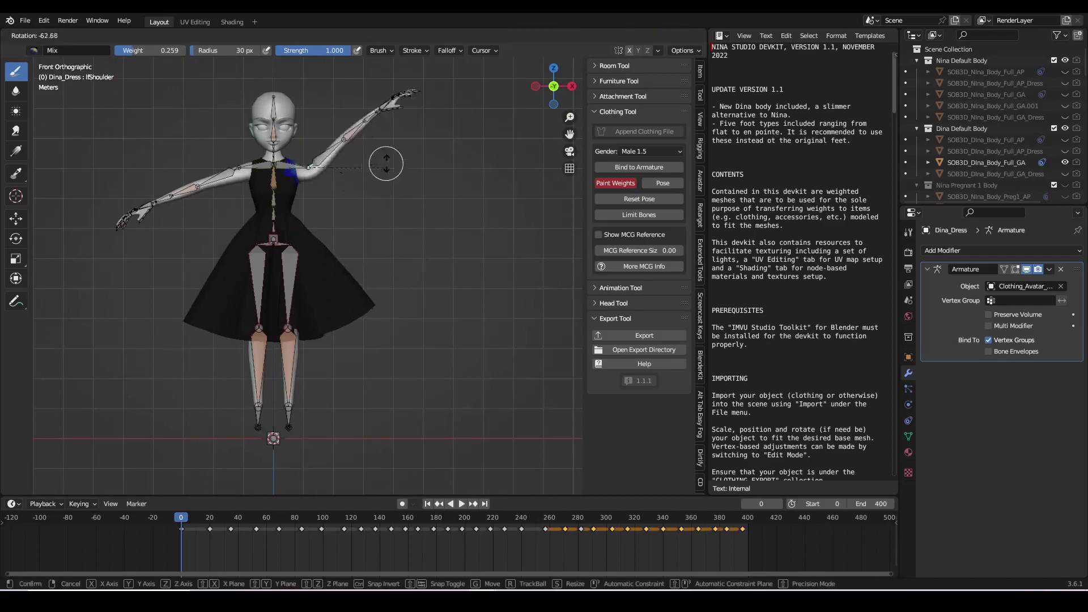
pyautogui.scroll(2, 345, 176)
# - Inspect the index, pinky, middle finger and end tip bone weights
pyautogui.moveTo(382, 246)
pyautogui.mouseDown(button='middle')
pyautogui.moveTo(243, 262)
pyautogui.moveTo(307, 189)
pyautogui.mouseUp(button='middle')
pyautogui.scroll(-3, 307, 189)
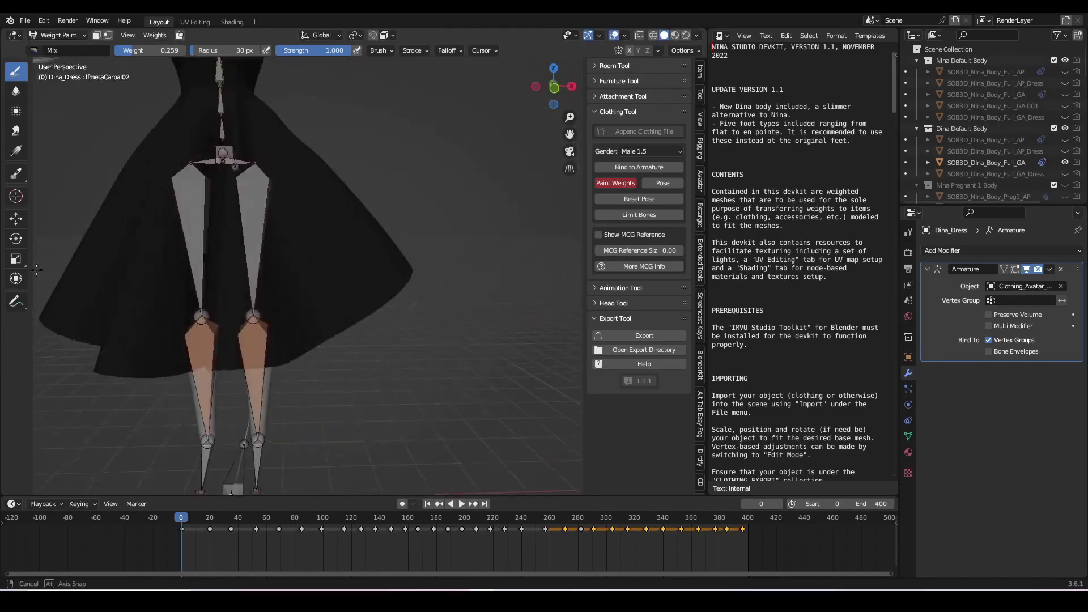
pyautogui.moveTo(369, 127); pyautogui.dragTo(428, 247, button='middle')
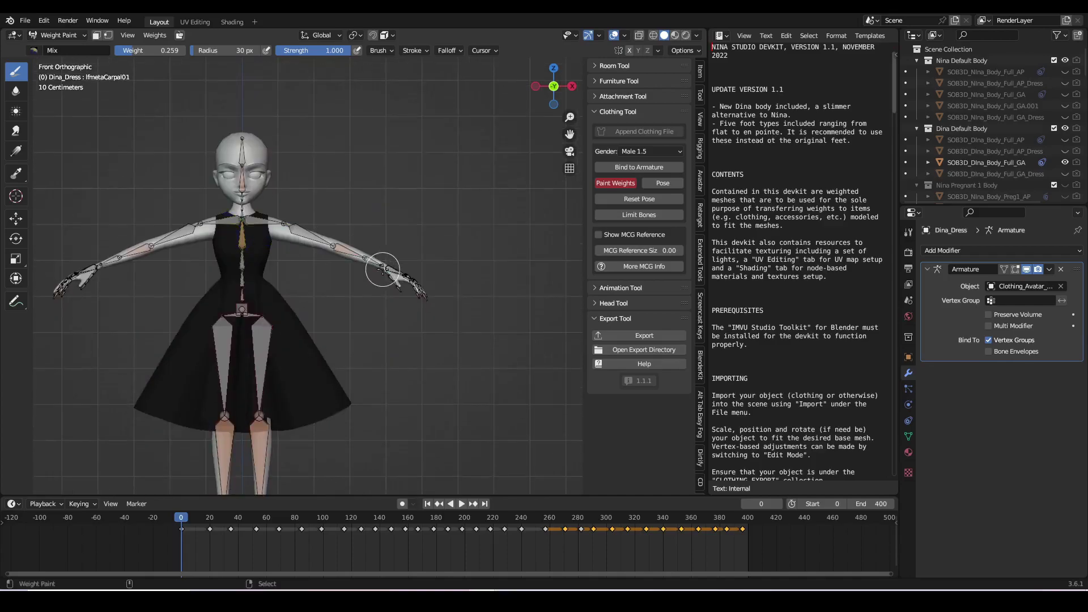
pyautogui.keyDown('ctrl'); pyautogui.click(415, 288); pyautogui.keyUp('ctrl')
pyautogui.scroll(3, 401, 231)
pyautogui.moveTo(401, 230)
pyautogui.mouseDown(button='middle')
pyautogui.moveTo(234, 211)
pyautogui.moveTo(255, 146)
pyautogui.moveTo(435, 220)
pyautogui.moveTo(244, 146)
pyautogui.moveTo(274, 100)
pyautogui.moveTo(388, 309)
pyautogui.moveTo(668, 128)
pyautogui.mouseUp(button='middle')
pyautogui.keyDown('ctrl'); pyautogui.click(255, 145); pyautogui.keyUp('ctrl')
pyautogui.keyDown('ctrl'); pyautogui.click(244, 146); pyautogui.keyUp('ctrl')
pyautogui.keyDown('ctrl'); pyautogui.click(273, 100); pyautogui.keyUp('ctrl')
# - Enlarge the brush radius and switch to the Subtract weight brush
pyautogui.press('f')
pyautogui.click(347, 335)
pyautogui.click(612, 153)
pyautogui.click(935, 231)
pyautogui.press('KP_1')
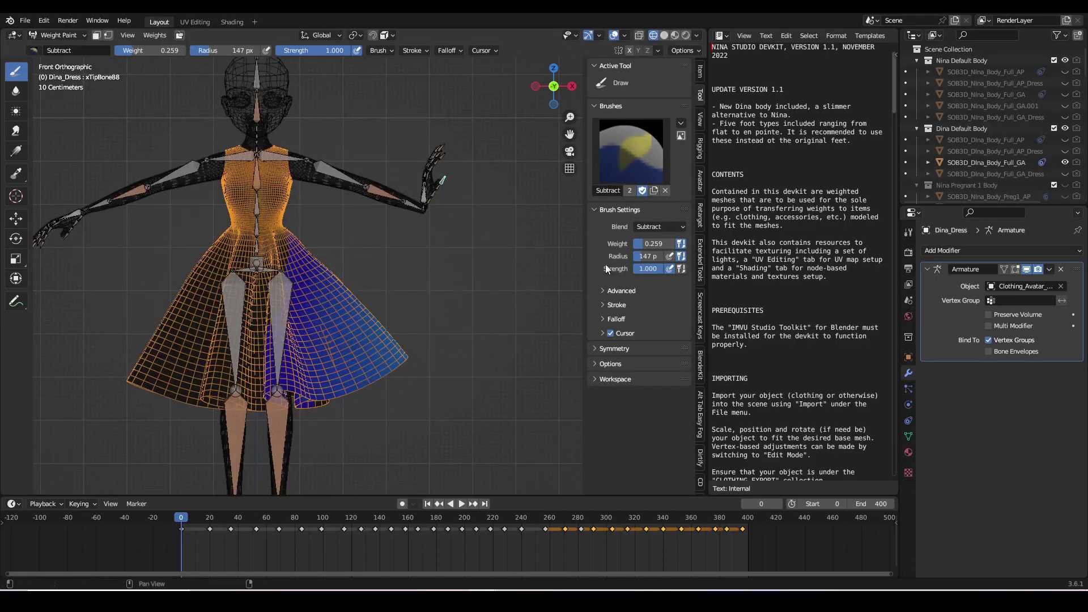
# - Rotate the left thigh and inspect the left thigh and hip weights
pyautogui.press('KP_1')
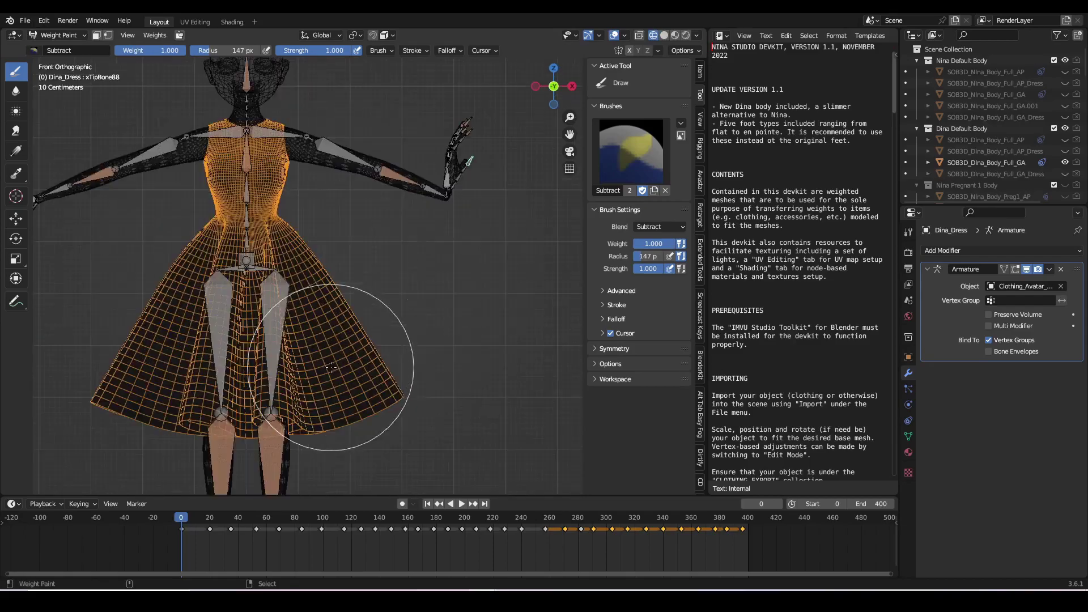
pyautogui.keyDown('ctrl'); pyautogui.click(294, 340); pyautogui.keyUp('ctrl')
pyautogui.press('r')
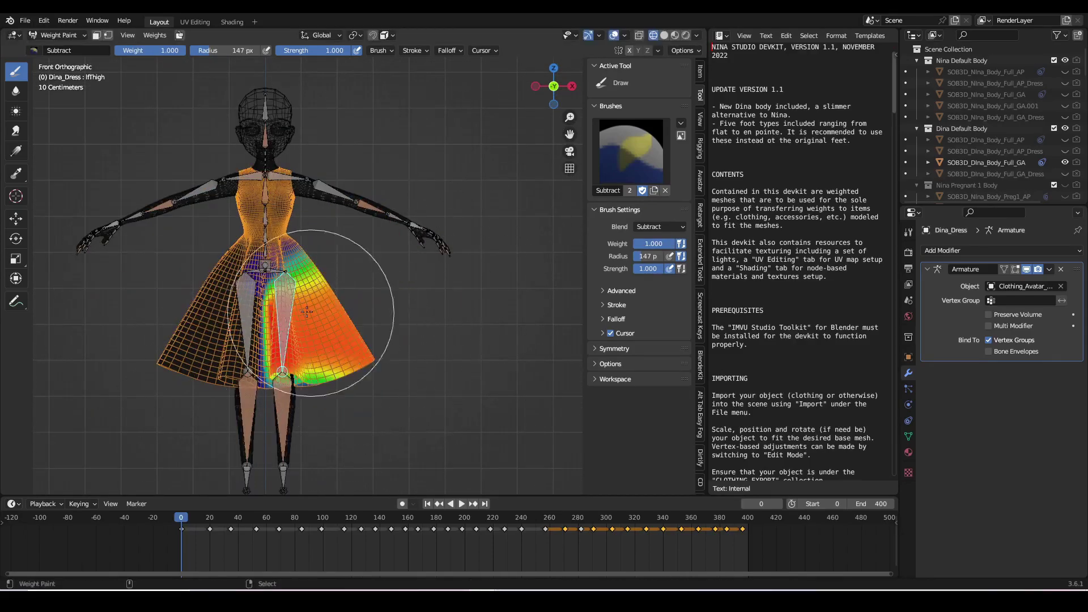
pyautogui.moveTo(297, 313); pyautogui.dragTo(255, 281, button='middle')
pyautogui.scroll(3, 256, 281)
pyautogui.press('KP_1')
pyautogui.keyDown('ctrl'); pyautogui.click(256, 270); pyautogui.keyUp('ctrl')
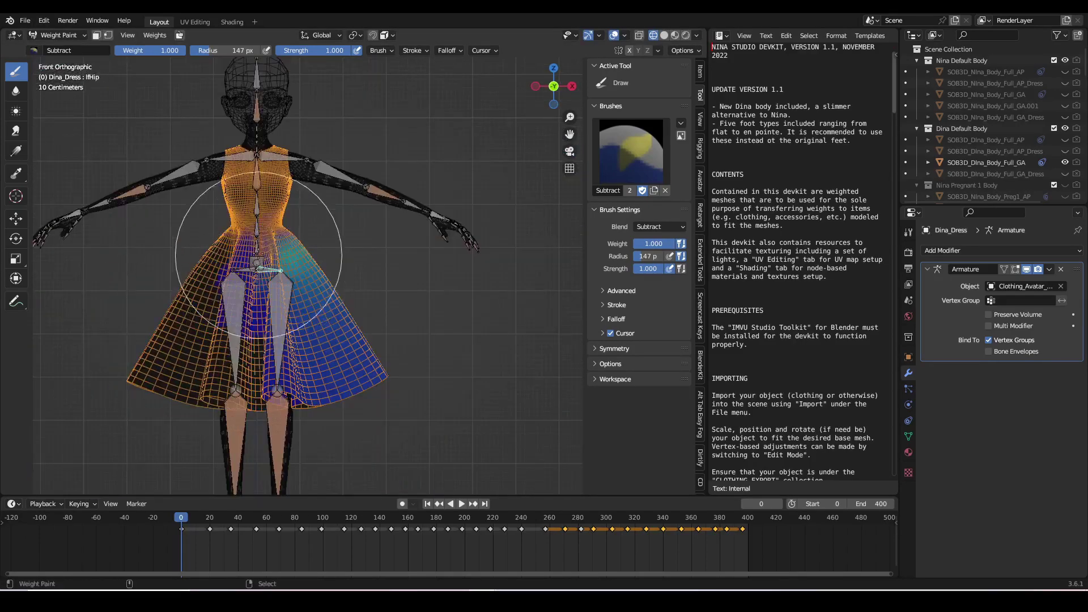
pyautogui.keyDown('ctrl'); pyautogui.click(278, 332); pyautogui.keyUp('ctrl')
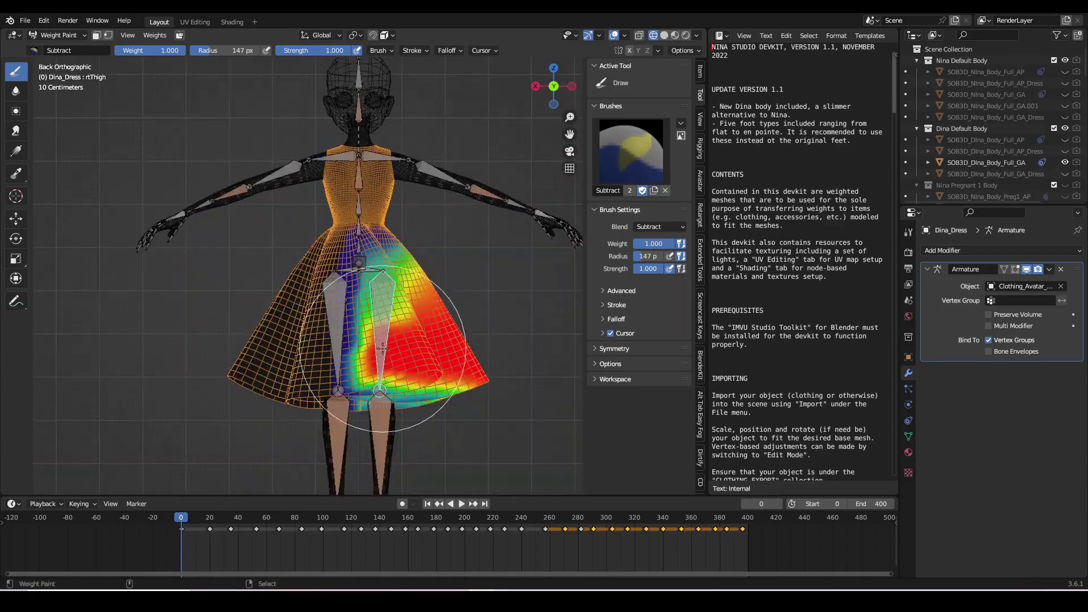
# - Run test rotations on the thigh and leg bones from back and front views
pyautogui.press('ctrl+KP_1')
pyautogui.press('r')
pyautogui.press('Escape')
pyautogui.press('KP_1')
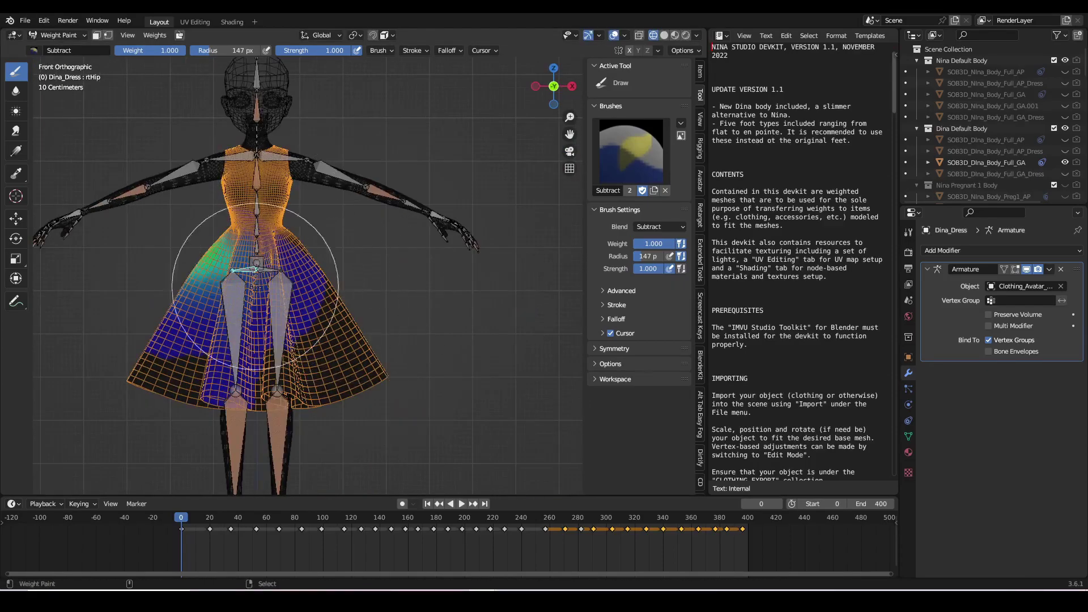
pyautogui.press('r')
pyautogui.press('Escape')
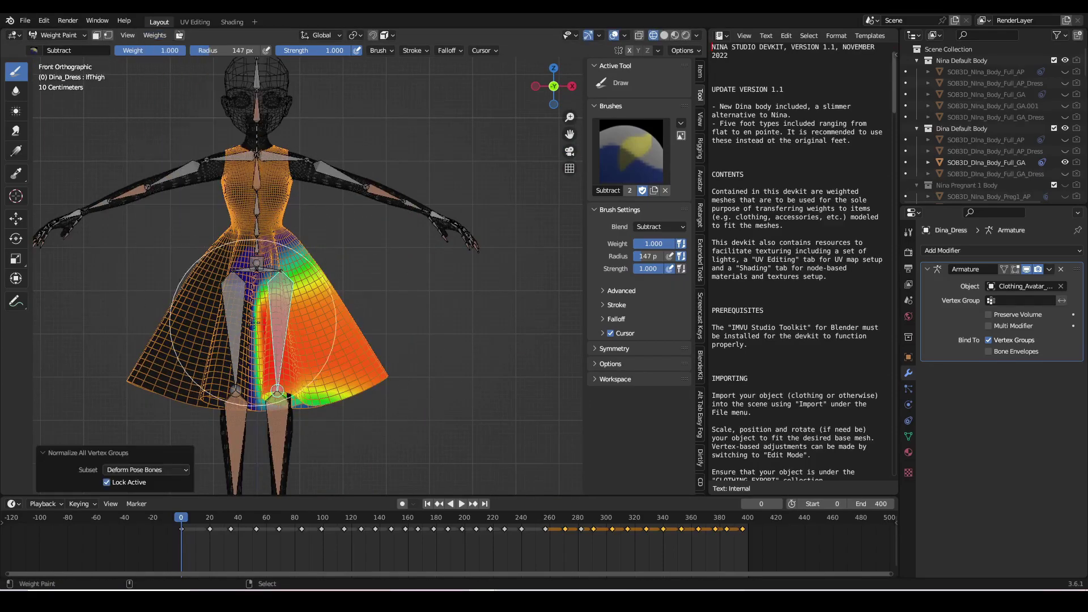
pyautogui.press('r')
pyautogui.press('Escape')
pyautogui.hotkey('ctrl', 'Tab')
# - Return the dress to object mode with playback stopped at frame 0
pyautogui.click(191, 487)
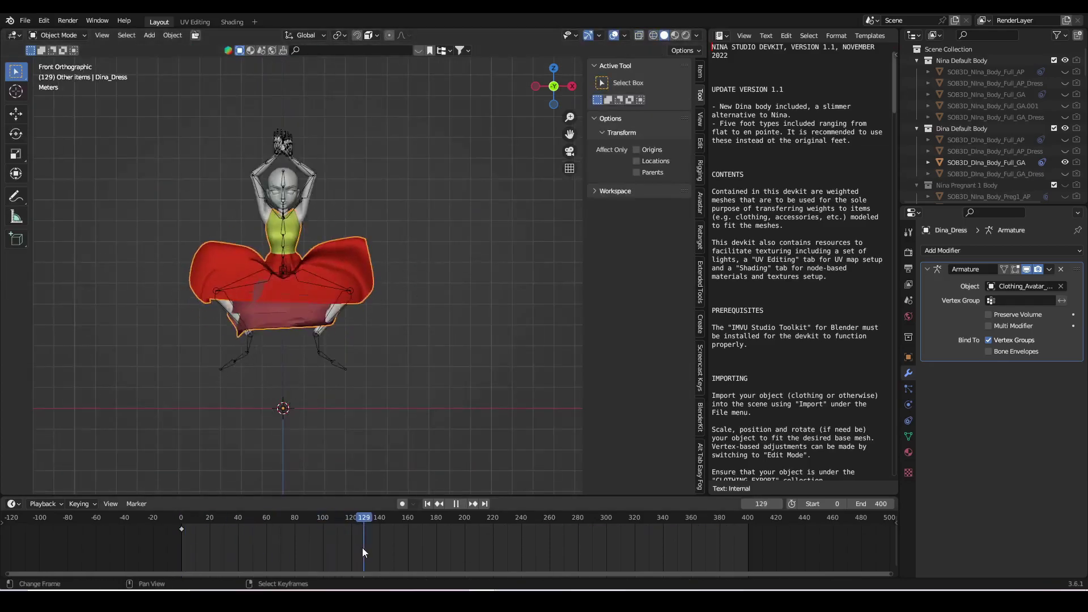
pyautogui.scroll(6, 445, 367)
pyautogui.press('Escape')
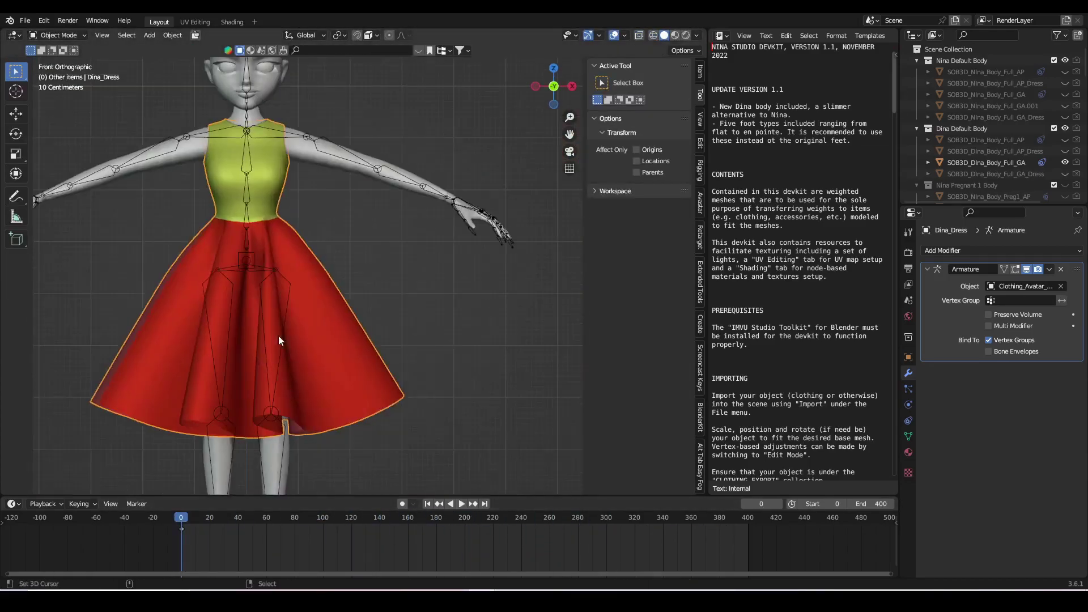
pyautogui.moveTo(298, 323); pyautogui.dragTo(318, 314, button='middle')
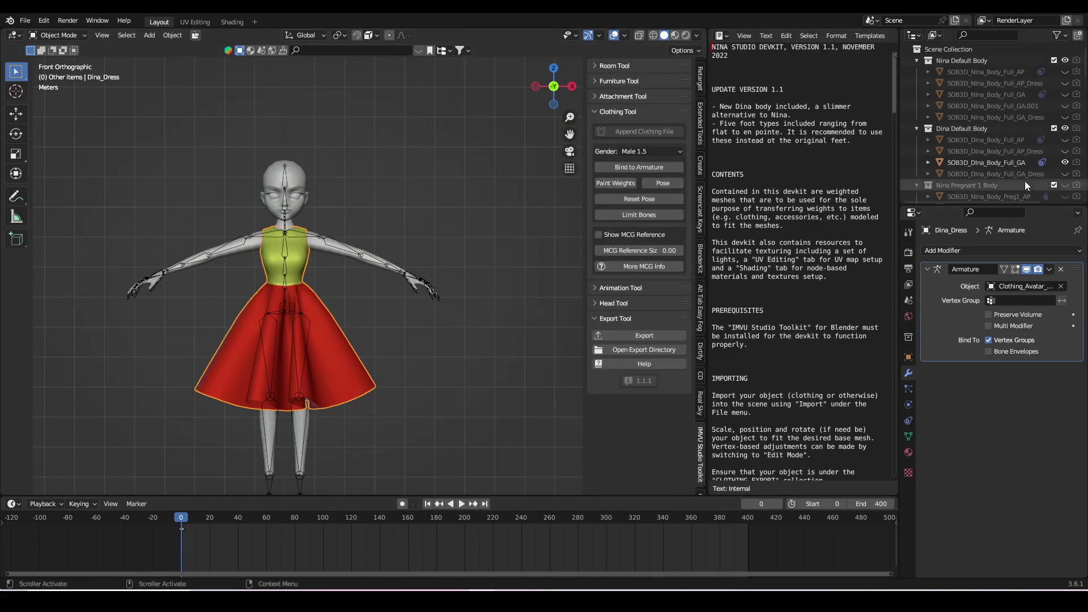
pyautogui.hotkey('ctrl', 'z')
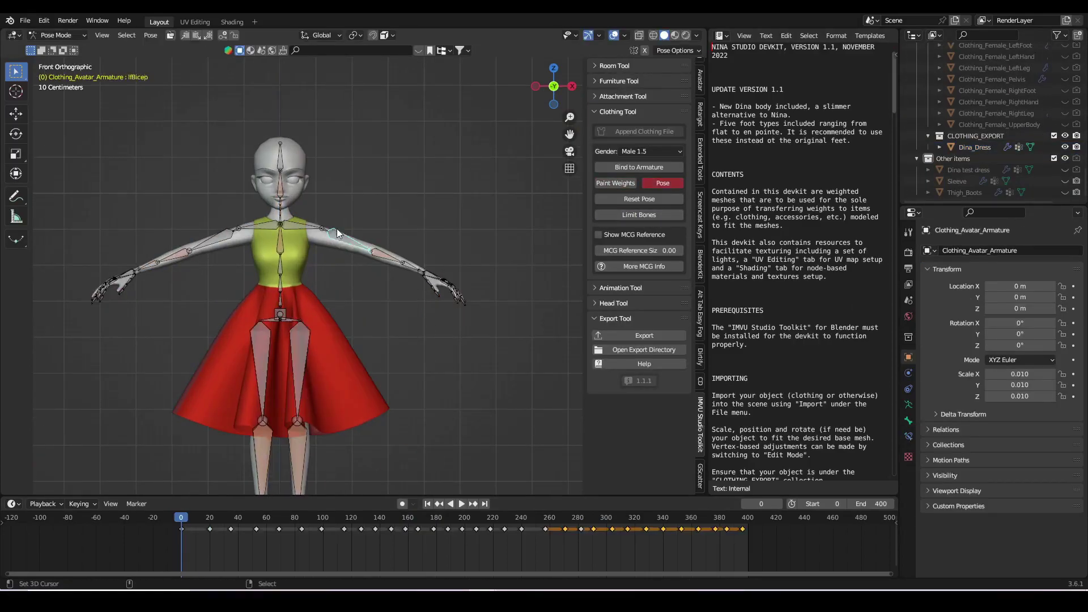
pyautogui.hotkey('ctrl', 'shift', 'z')
pyautogui.scroll(2, 301, 347)
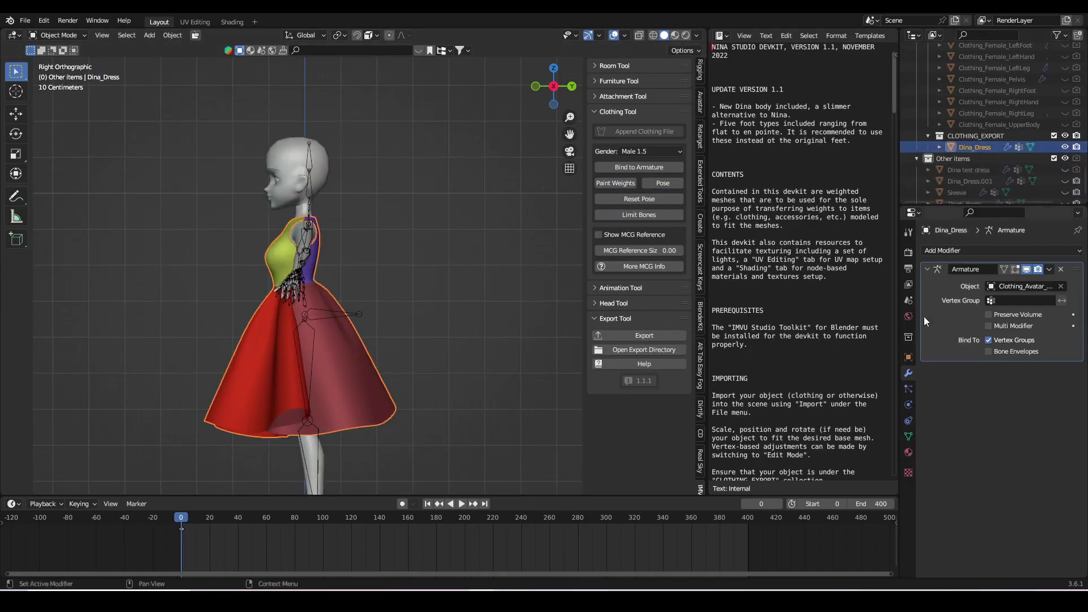
# - Give the dress a 0.015 m thickness and apply the modifier permanently
pyautogui.hotkey('ctrl', 'shift', 'z')
pyautogui.scroll(4, 330, 316)
pyautogui.moveTo(330, 316)
pyautogui.mouseDown(button='middle')
pyautogui.moveTo(389, 281)
pyautogui.moveTo(354, 180)
pyautogui.mouseUp(button='middle')
pyautogui.scroll(3, 388, 281)
pyautogui.write('5')
pyautogui.press('Return')
pyautogui.scroll(-4, 479, 233)
pyautogui.scroll(-3, 396, 314)
pyautogui.moveTo(396, 313)
pyautogui.mouseDown(button='middle')
pyautogui.moveTo(361, 270)
pyautogui.moveTo(414, 400)
pyautogui.mouseUp(button='middle')
pyautogui.press('KP_1')
pyautogui.click(1061, 370)
pyautogui.scroll(3, 423, 389)
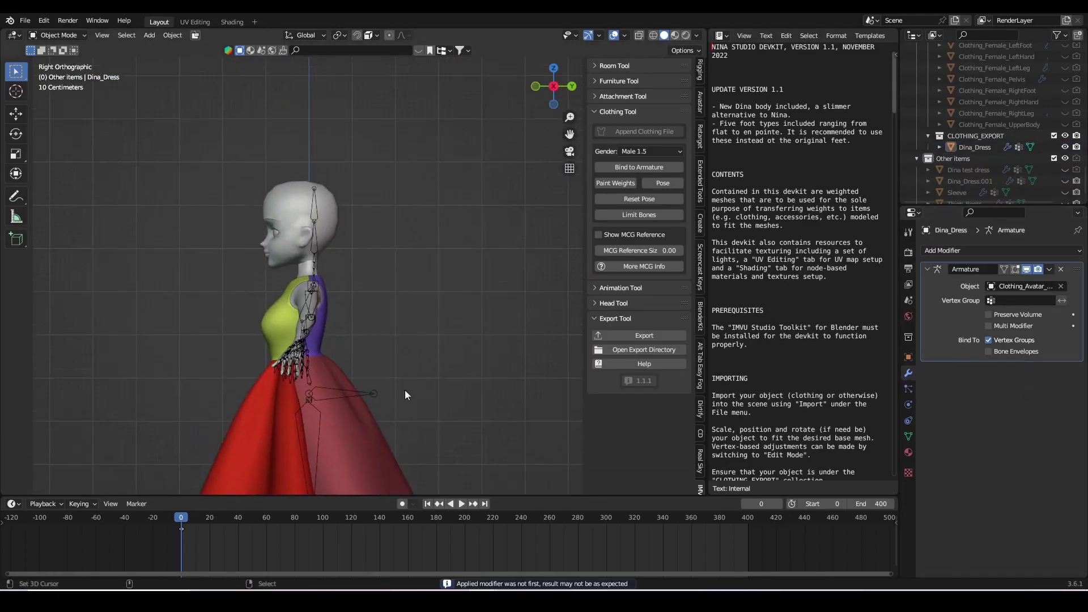
pyautogui.press('KP_1')
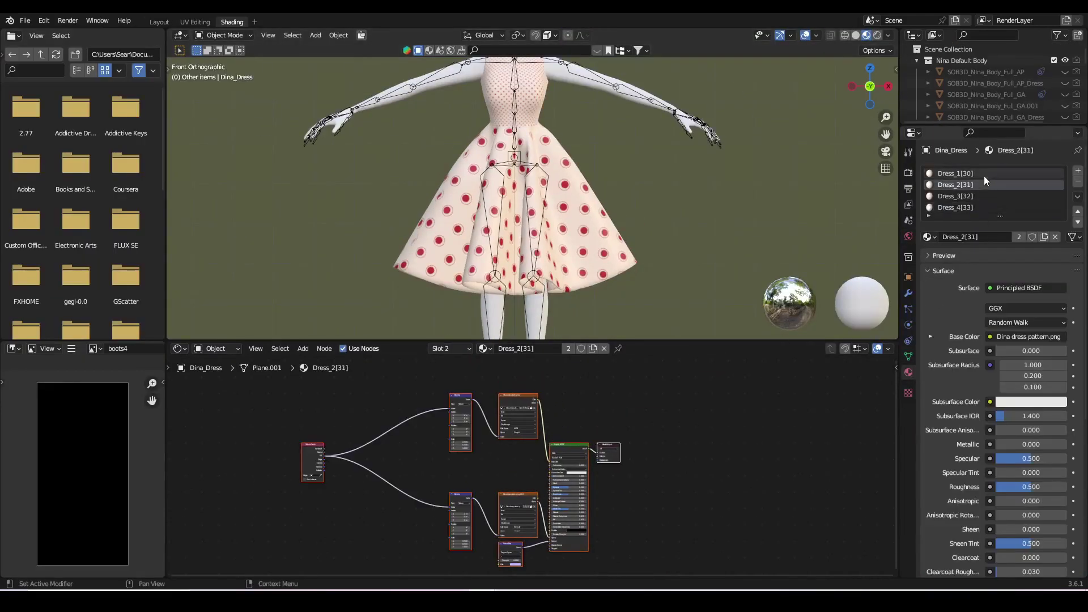
pyautogui.scroll(-2, 522, 447)
pyautogui.scroll(2, 494, 451)
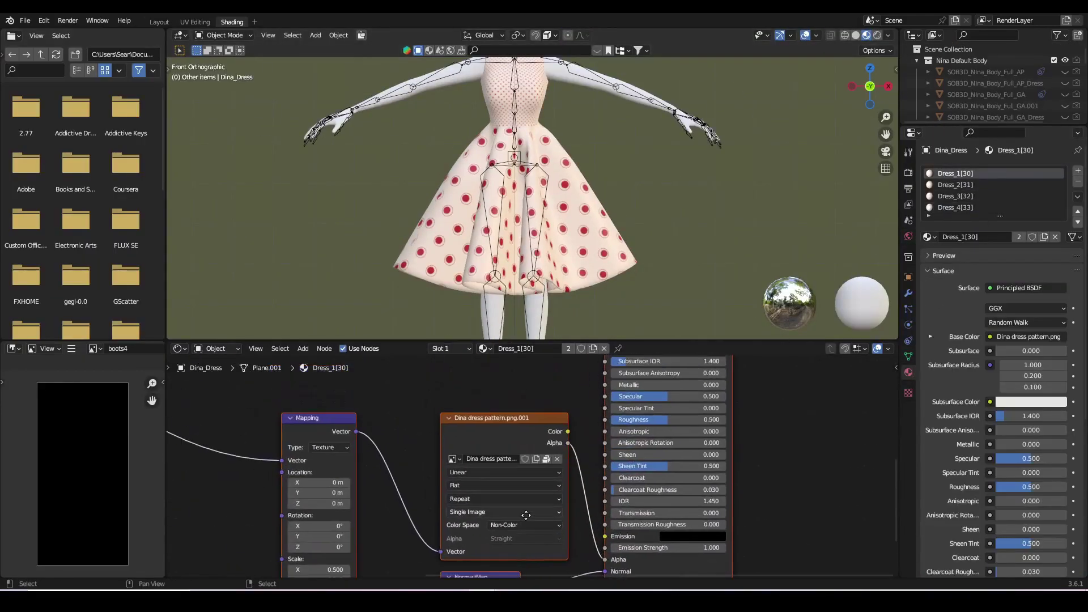
pyautogui.scroll(-1, 446, 455)
pyautogui.scroll(-2, 499, 522)
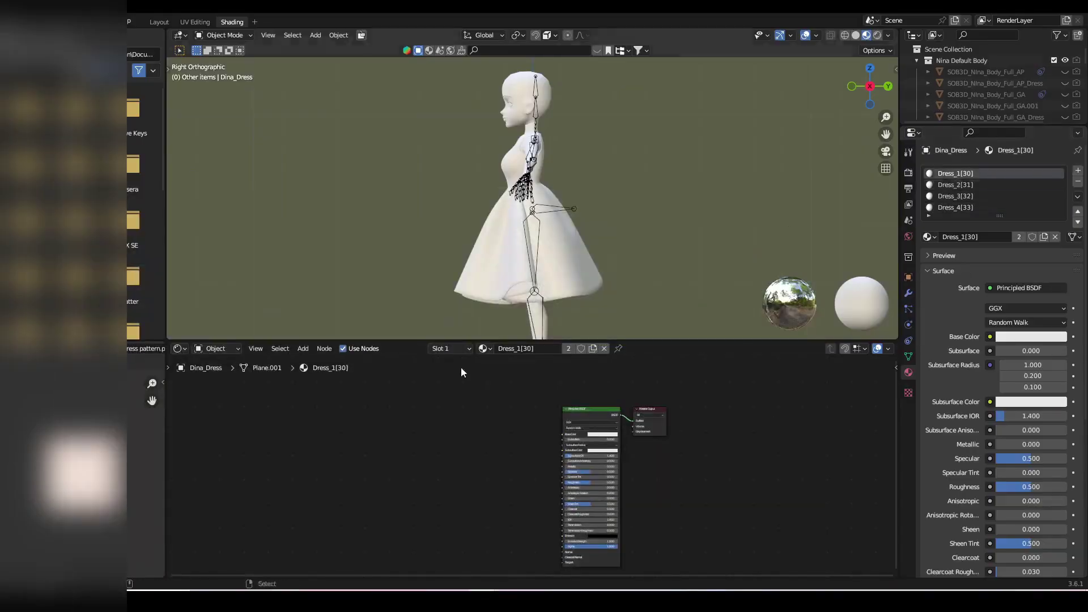
# - Drop pattern images into the first Dress material and the Dress_2 material
pyautogui.moveTo(625, 136); pyautogui.dragTo(454, 439)
pyautogui.click(940, 187)
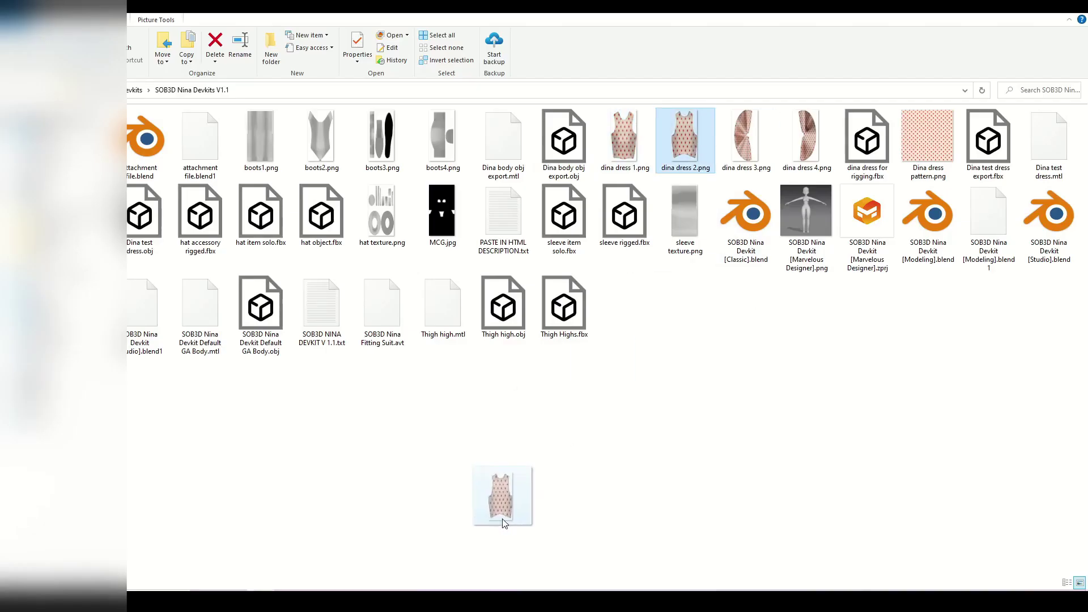
pyautogui.moveTo(499, 499); pyautogui.dragTo(419, 434)
# - Drag dina dress 2.png and dina dress 3.png from File Explorer into the material nodes
pyautogui.hotkey('alt', 'Tab')
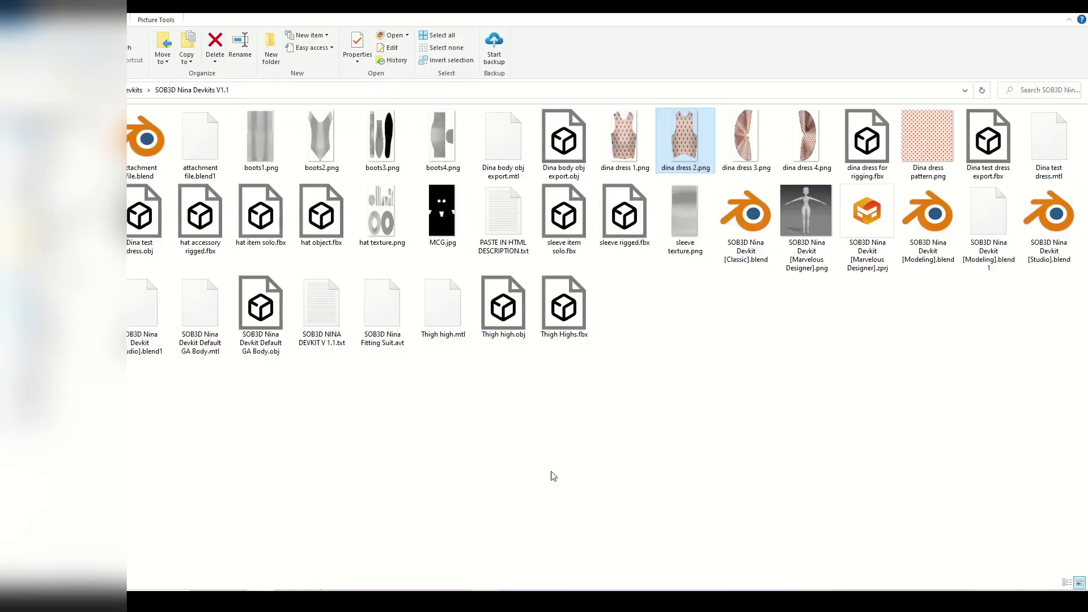
pyautogui.moveTo(486, 587); pyautogui.dragTo(427, 473)
pyautogui.hotkey('alt', 'Tab')
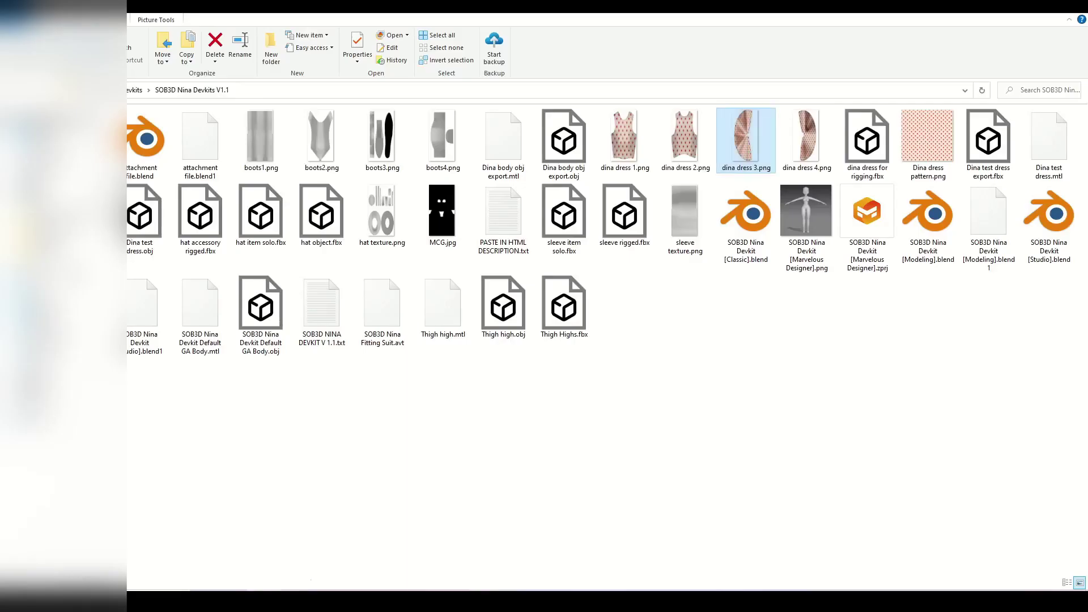
pyautogui.moveTo(491, 570); pyautogui.dragTo(485, 439)
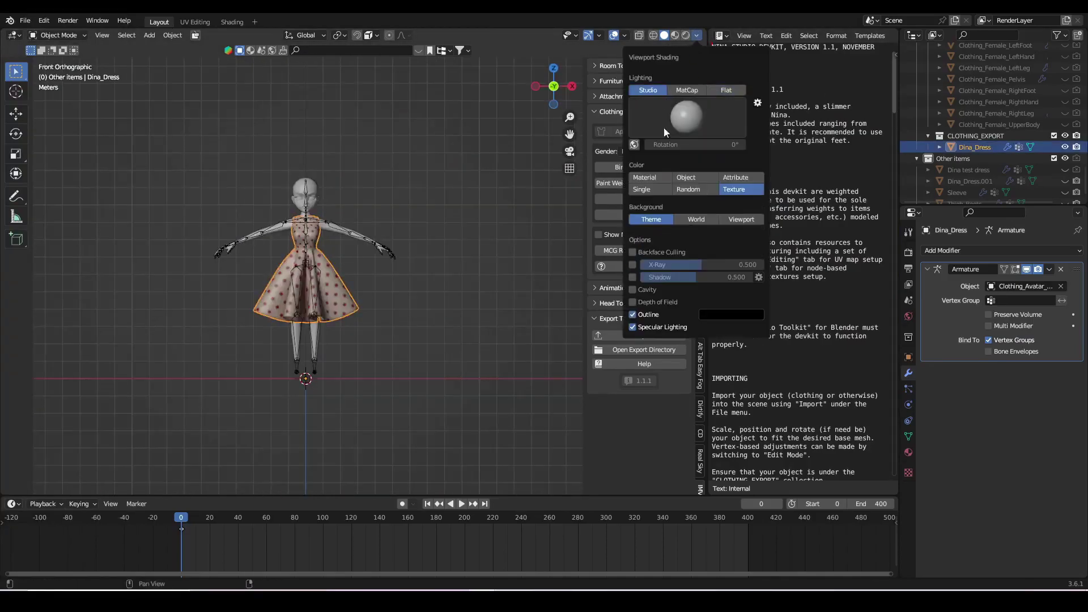
pyautogui.scroll(3, 447, 315)
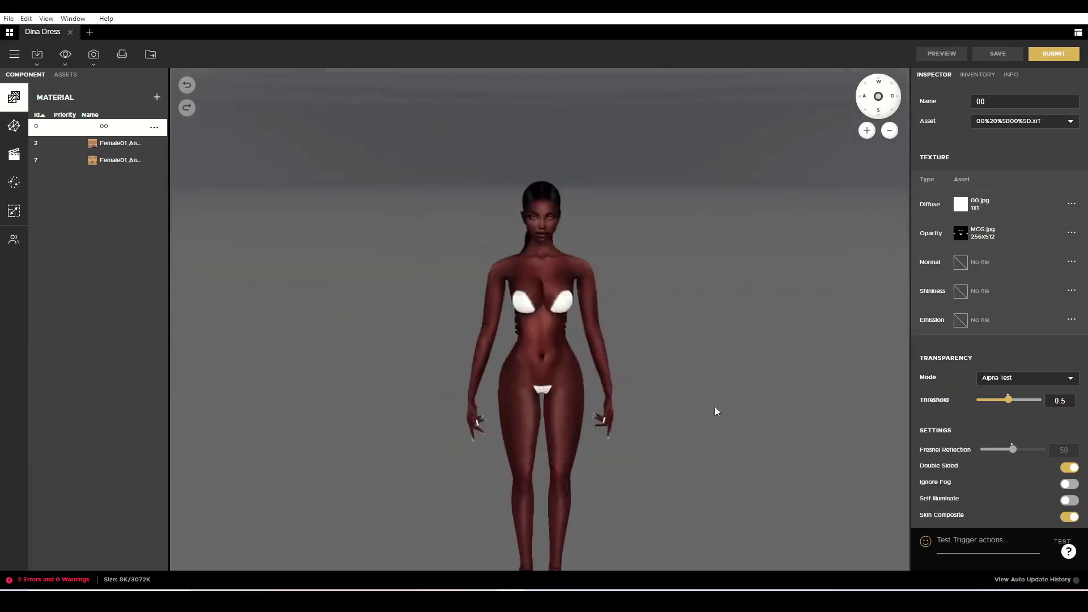
# - Import Dina dress rigged.fbx as an asset through the FBX import settings
pyautogui.click(37, 54)
pyautogui.click(50, 97)
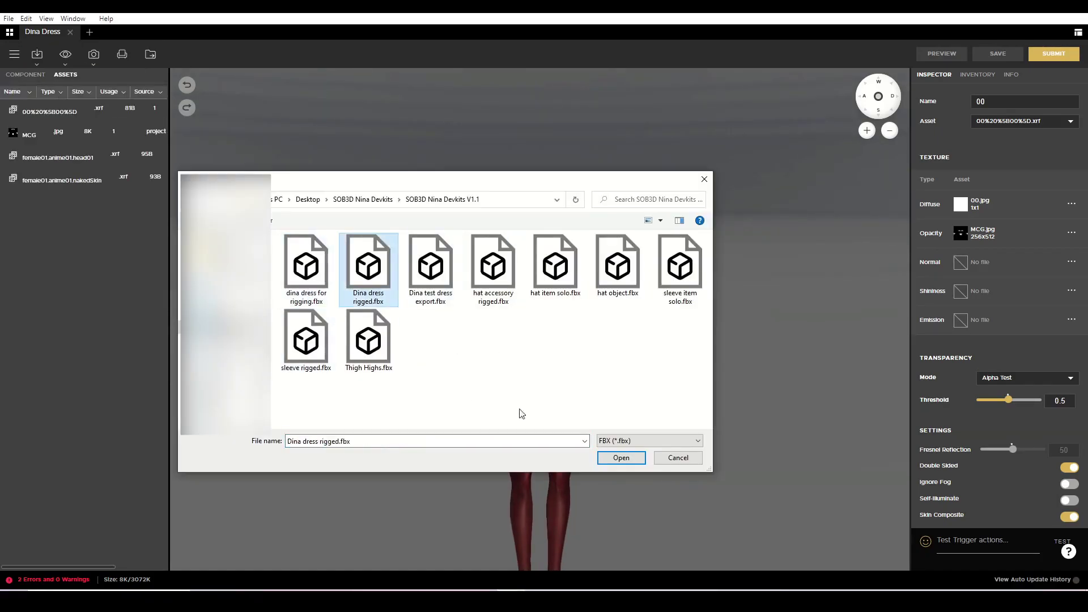
pyautogui.click(604, 460)
pyautogui.click(553, 545)
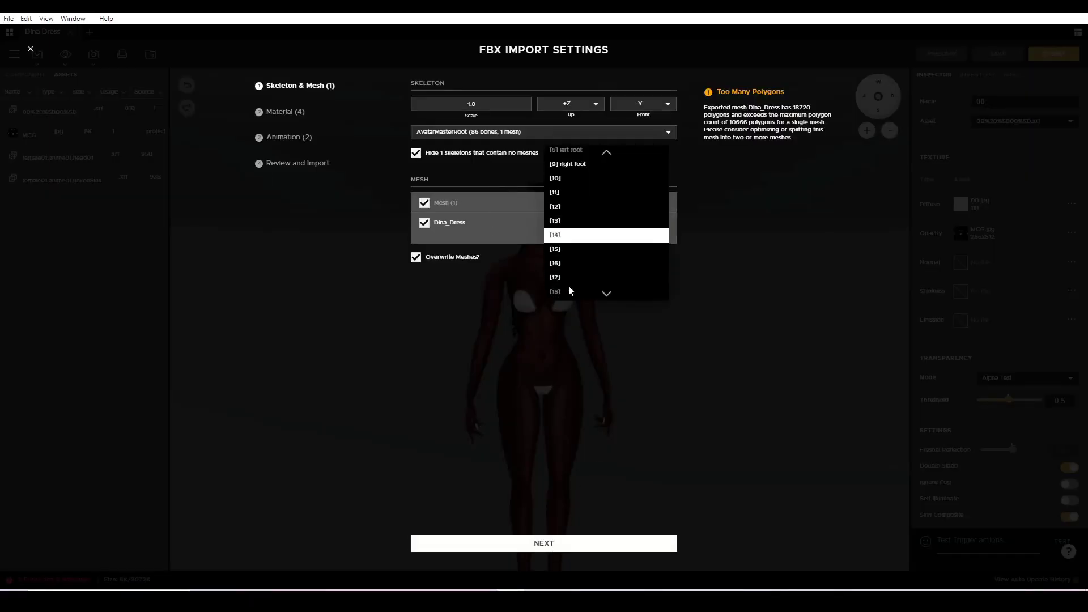
pyautogui.click(545, 543)
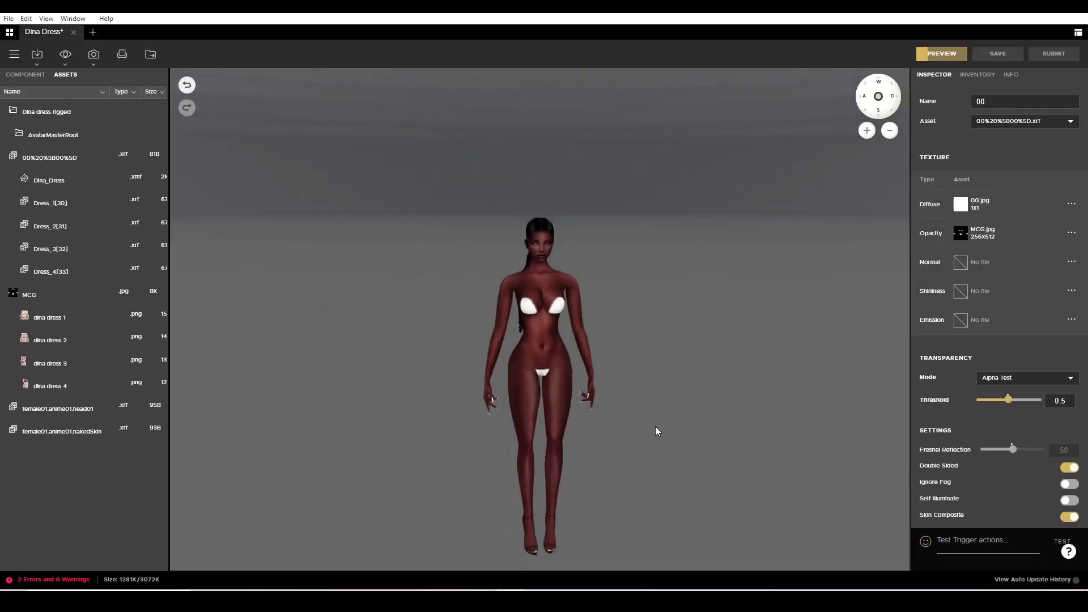
# - Refresh the preview and orbit to check the polka-dot dress on the avatar
pyautogui.moveTo(682, 383)
pyautogui.mouseDown()
pyautogui.moveTo(487, 390)
pyautogui.moveTo(678, 414)
pyautogui.moveTo(295, 395)
pyautogui.moveTo(521, 402)
pyautogui.moveTo(449, 415)
pyautogui.mouseUp()
pyautogui.scroll(3, 700, 387)
pyautogui.moveTo(699, 388); pyautogui.dragTo(661, 398)
pyautogui.scroll(-3, 660, 398)
pyautogui.moveTo(577, 410)
pyautogui.mouseDown()
pyautogui.moveTo(492, 188)
pyautogui.moveTo(577, 416)
pyautogui.moveTo(547, 431)
pyautogui.moveTo(744, 429)
pyautogui.moveTo(647, 429)
pyautogui.moveTo(761, 450)
pyautogui.mouseUp()
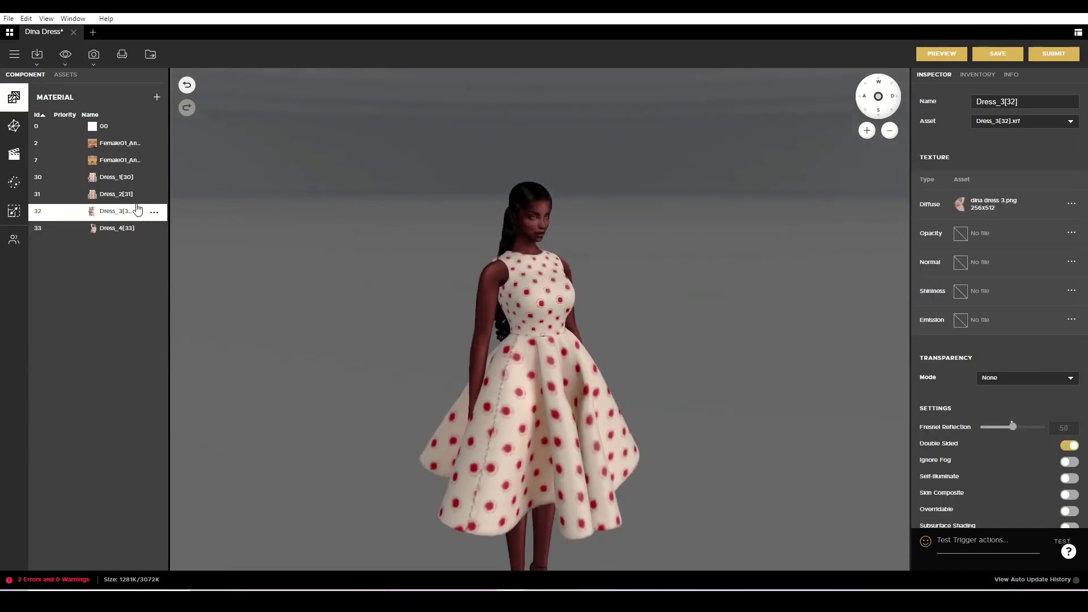
pyautogui.click(943, 58)
pyautogui.moveTo(591, 257)
pyautogui.mouseDown()
pyautogui.moveTo(711, 307)
pyautogui.moveTo(636, 366)
pyautogui.moveTo(598, 355)
pyautogui.mouseUp()
pyautogui.scroll(-2, 627, 388)
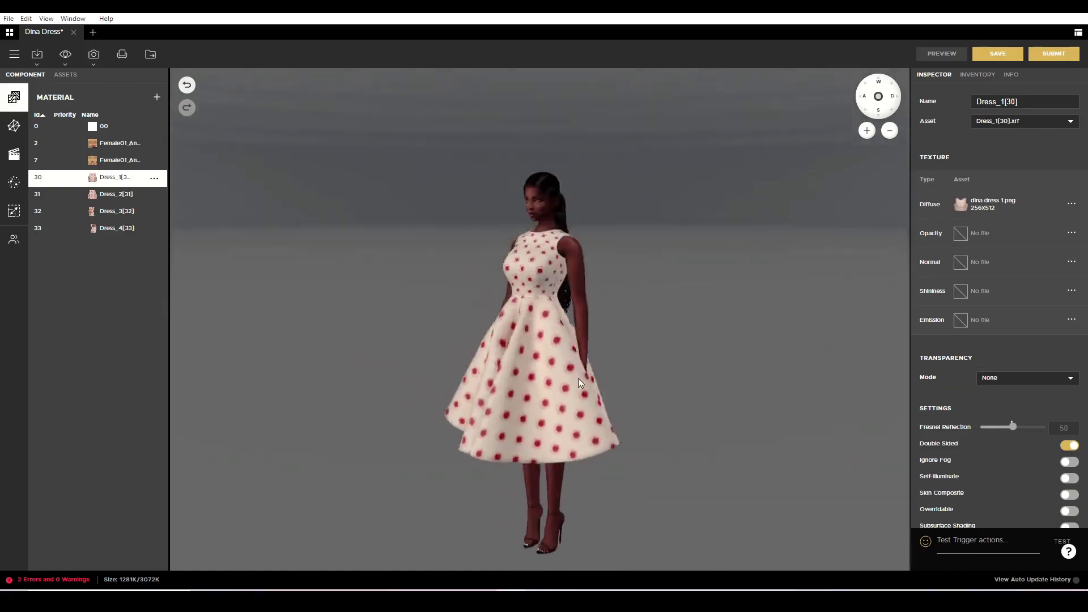